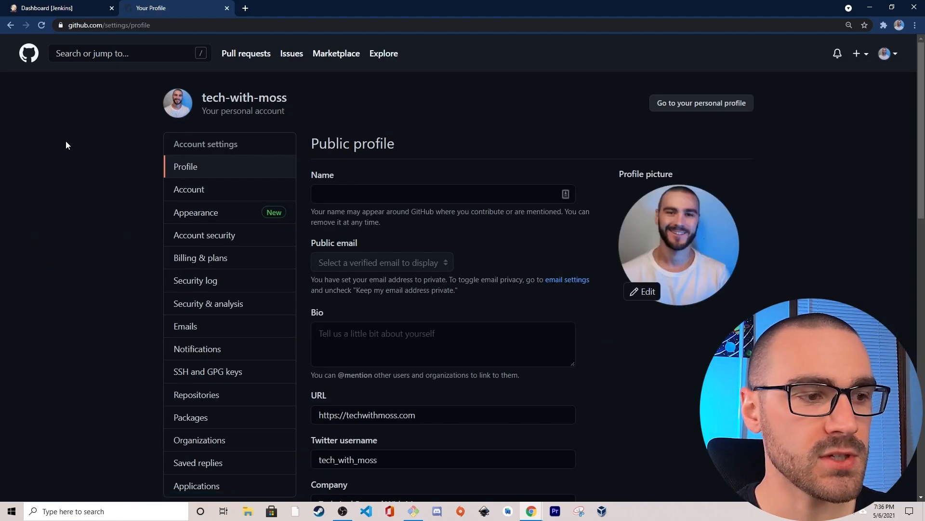
- Open the form for generating a new personal access token in the GitHub developer settings
{"action": "scroll", "coordinate": [59, 149], "scroll_direction": "down", "scroll_amount": 4}
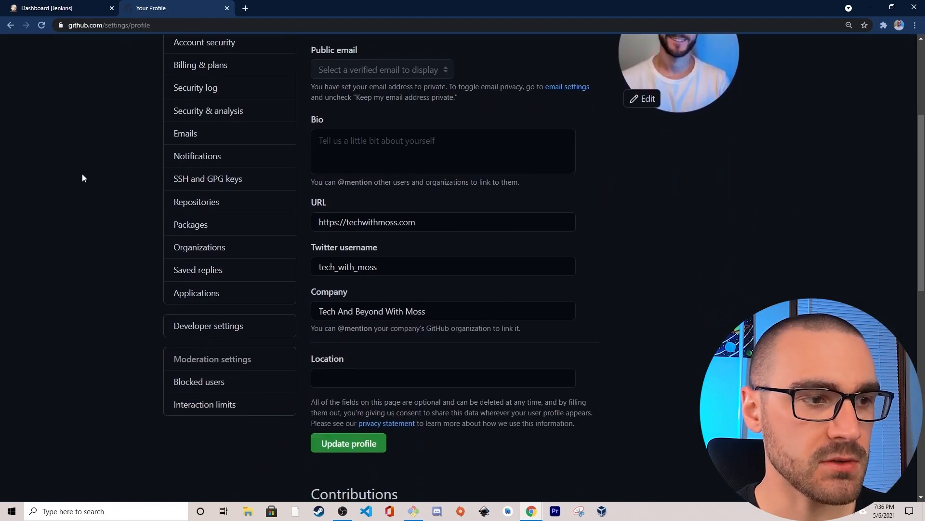
{"action": "left_click", "coordinate": [183, 333]}
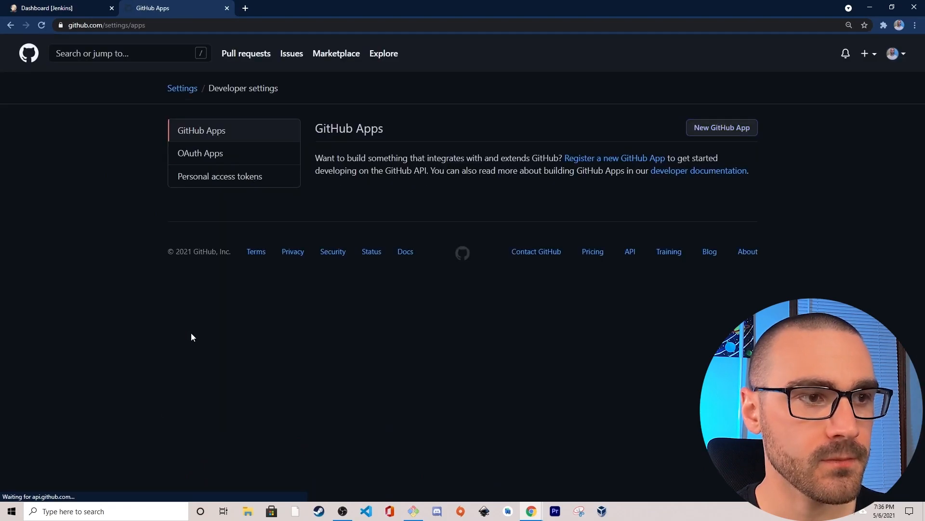
{"action": "left_click", "coordinate": [229, 181]}
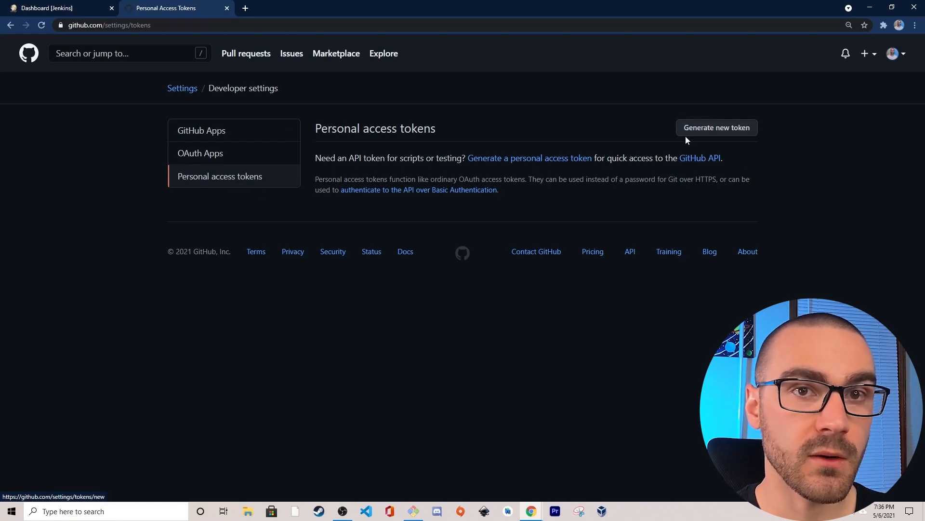
{"action": "left_click", "coordinate": [731, 126]}
- Enter "jenkins" as the note describing the new personal access token
{"action": "left_click", "coordinate": [419, 217]}
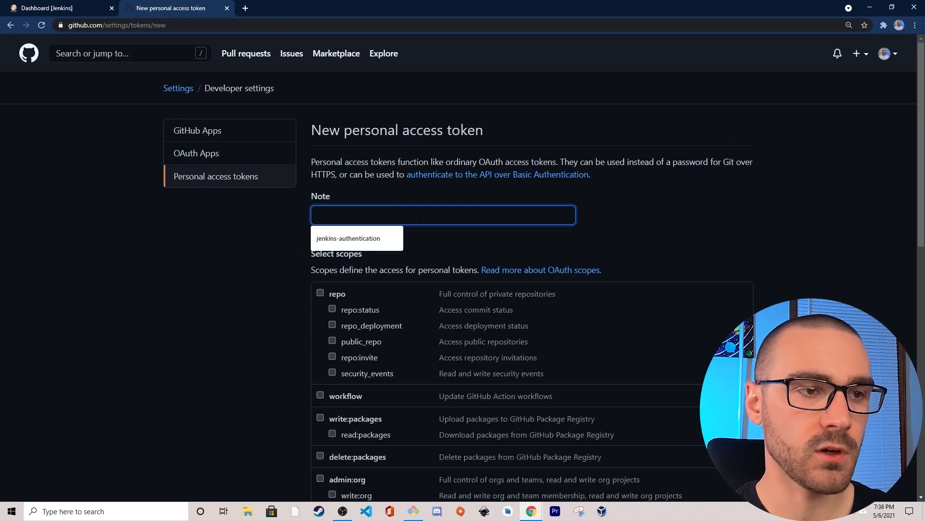
{"action": "type", "text": "jenkins"}
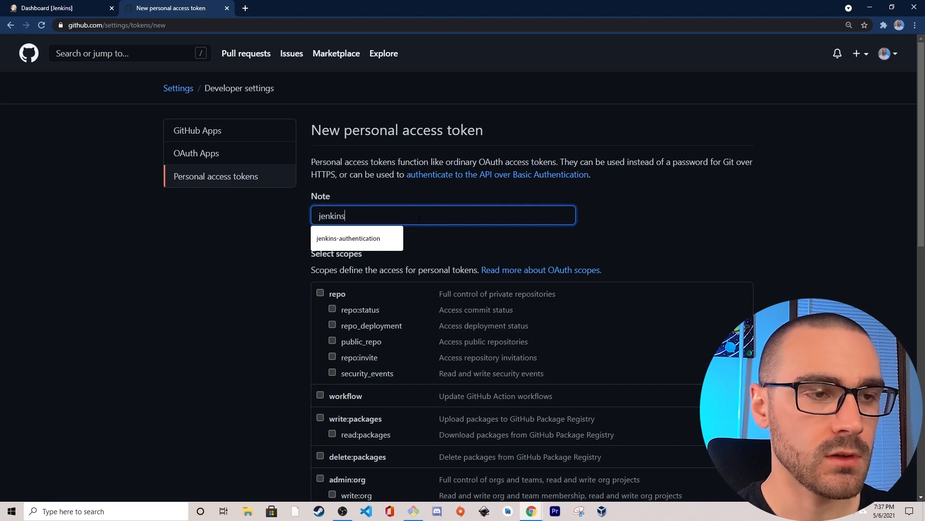
{"action": "left_click", "coordinate": [280, 235]}
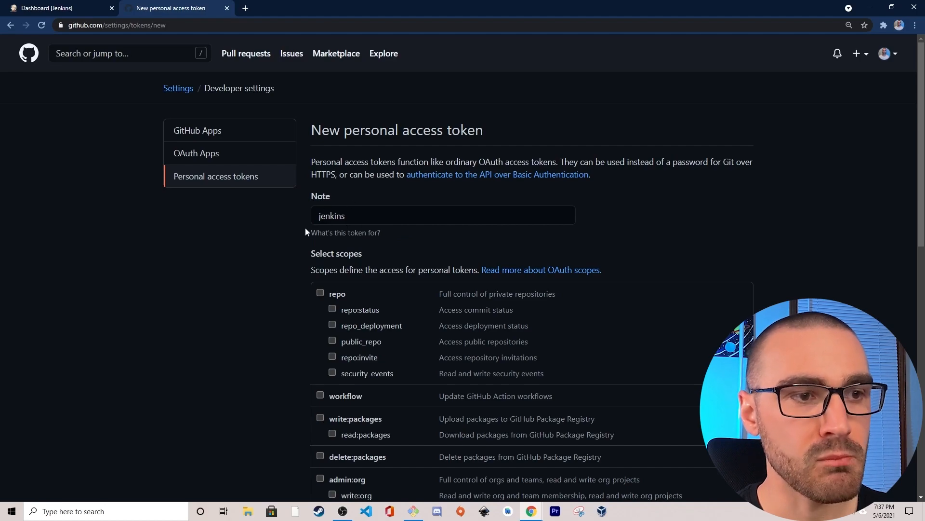
- Grant the token the public_repo scope and generate it
{"action": "scroll", "coordinate": [313, 234], "scroll_direction": "down", "scroll_amount": 1}
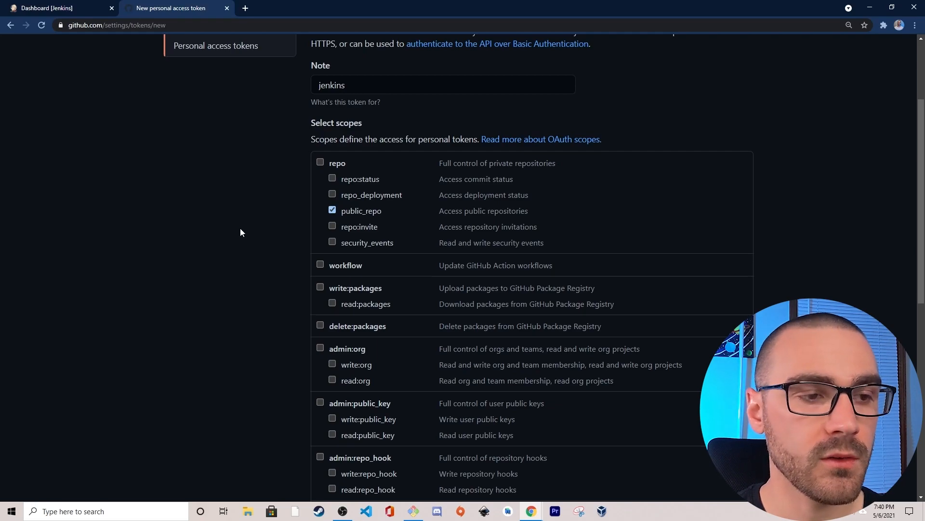
{"action": "scroll", "coordinate": [242, 233], "scroll_direction": "down", "scroll_amount": 8}
{"action": "scroll", "coordinate": [241, 233], "scroll_direction": "down", "scroll_amount": 1}
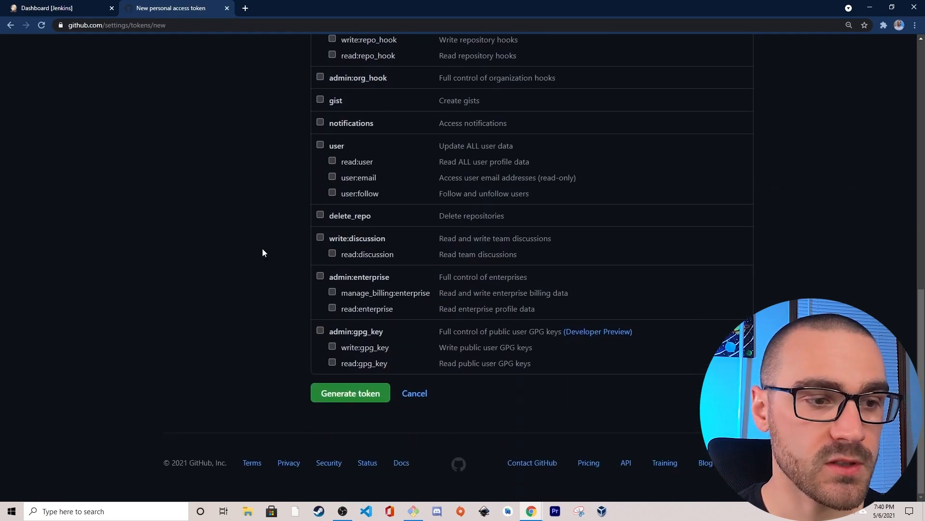
{"action": "left_click", "coordinate": [358, 395]}
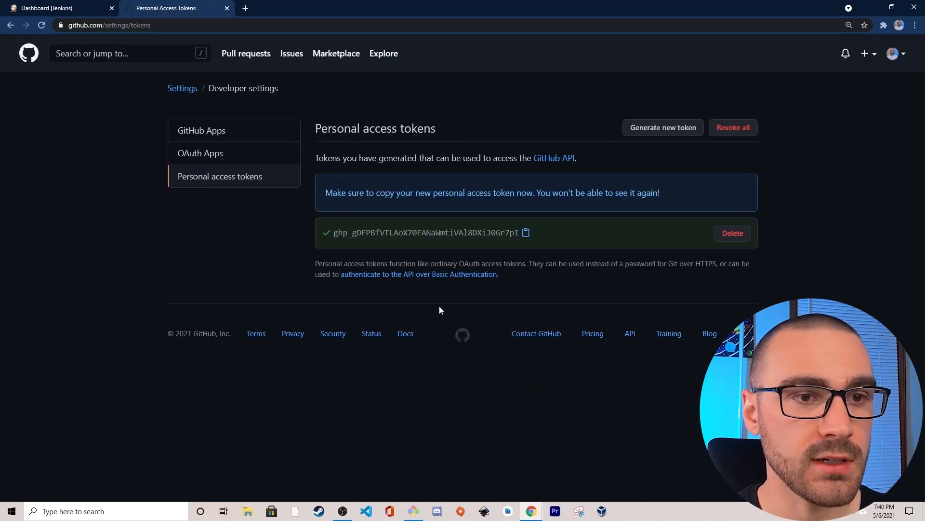
- Copy the newly generated personal access token
{"action": "left_click_drag", "start_coordinate": [519, 233], "coordinate": [332, 232]}
{"action": "left_click", "coordinate": [336, 232]}
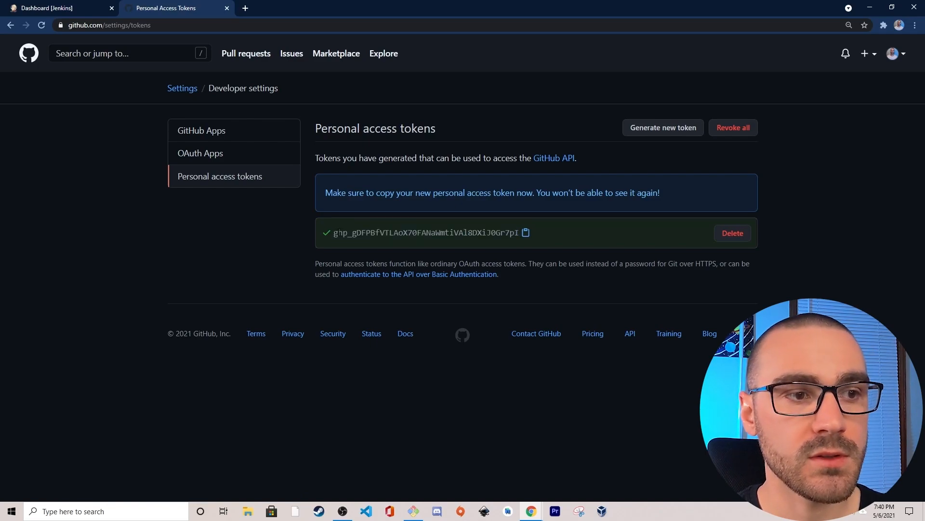
{"action": "left_click_drag", "start_coordinate": [334, 233], "coordinate": [519, 233]}
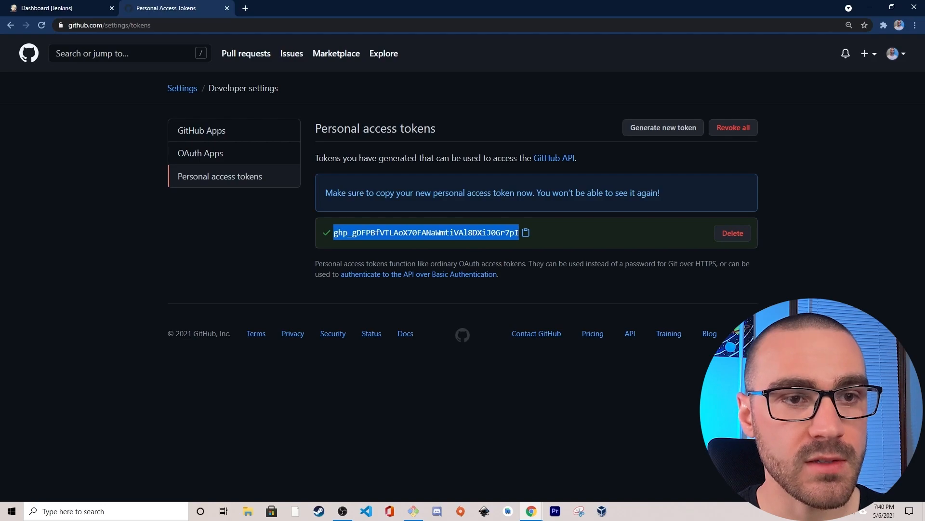
{"action": "left_click", "coordinate": [520, 234]}
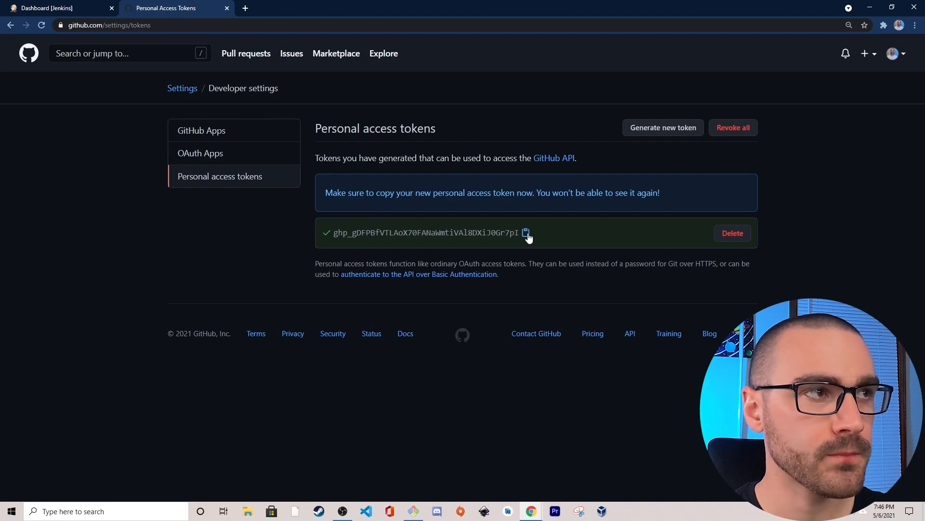
- Switch to Jenkins and open the GitHub server settings in the system configuration
{"action": "left_click", "coordinate": [80, 9]}
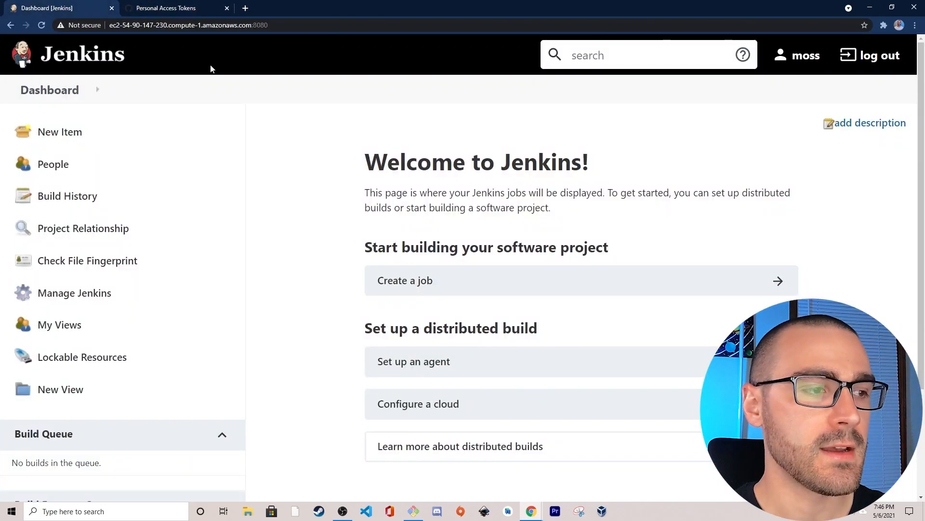
{"action": "left_click", "coordinate": [135, 299]}
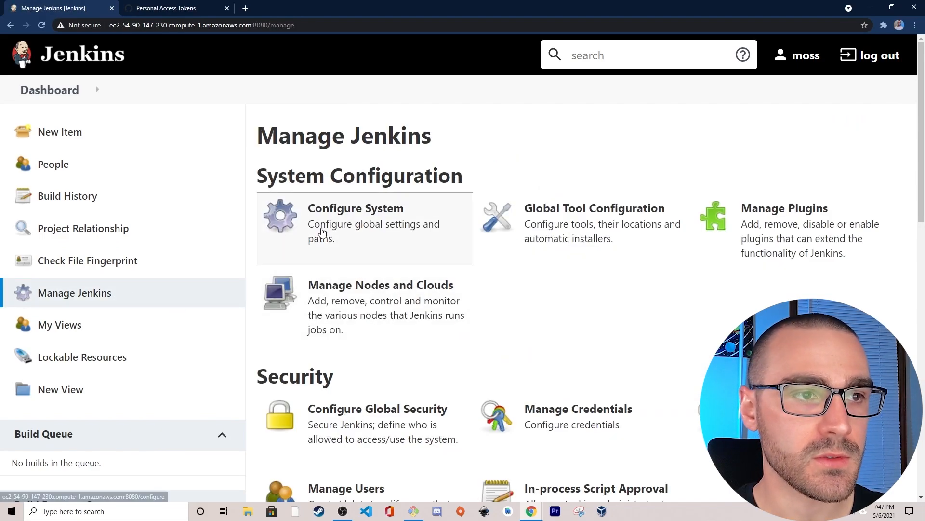
{"action": "left_click", "coordinate": [339, 219]}
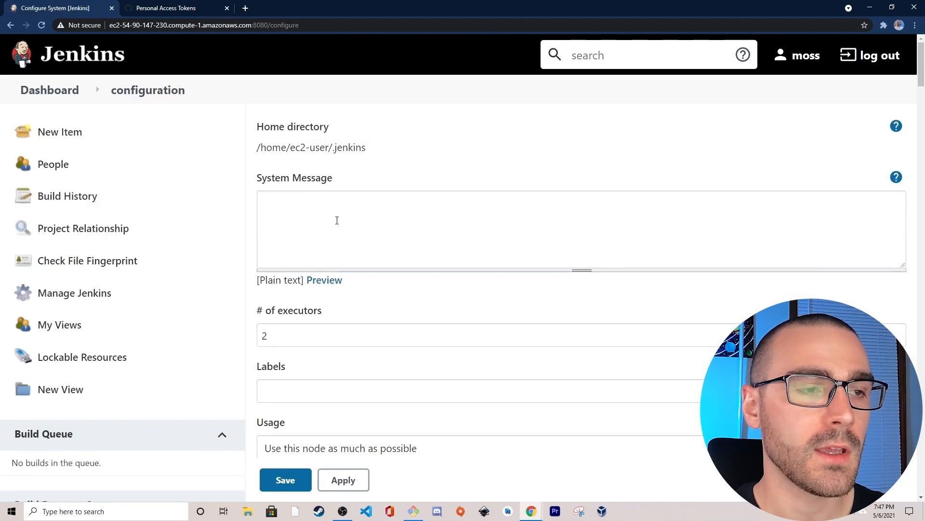
{"action": "scroll", "coordinate": [292, 311], "scroll_direction": "down", "scroll_amount": 15}
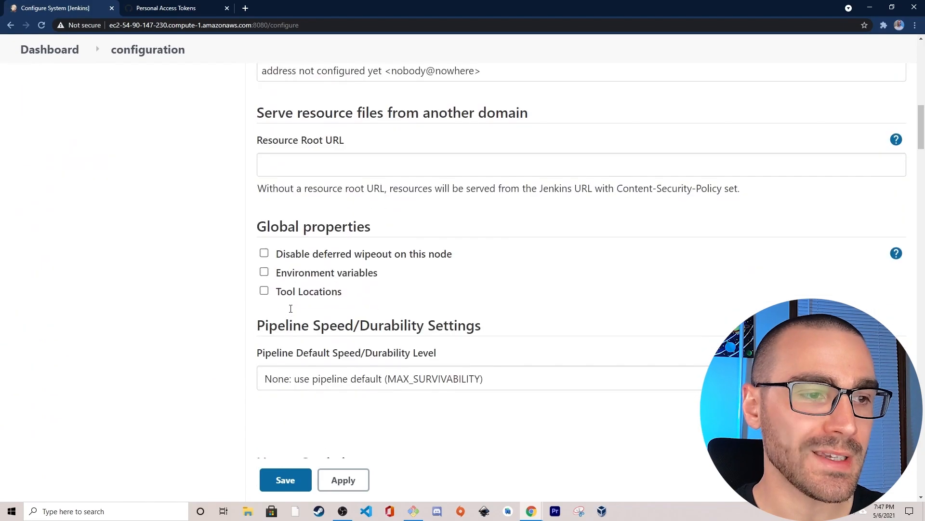
{"action": "scroll", "coordinate": [225, 310], "scroll_direction": "down", "scroll_amount": 15}
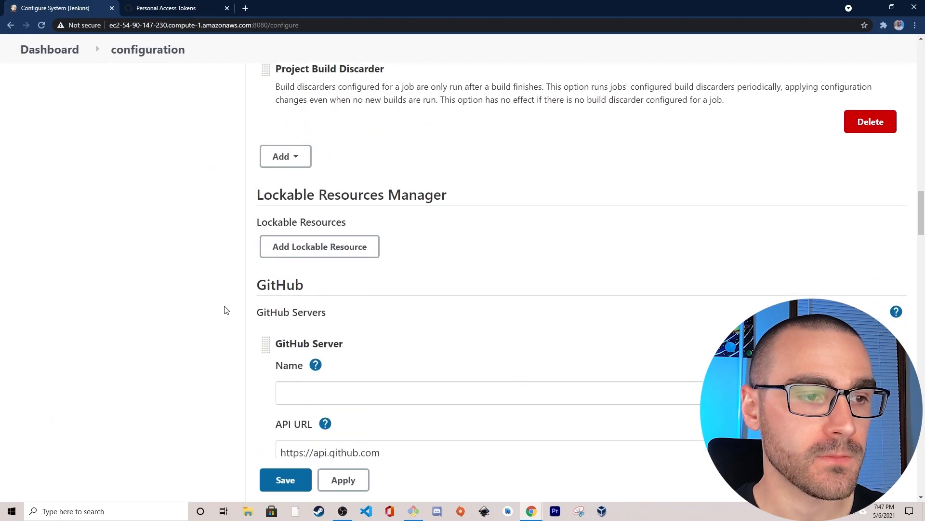
{"action": "scroll", "coordinate": [225, 309], "scroll_direction": "down", "scroll_amount": 3}
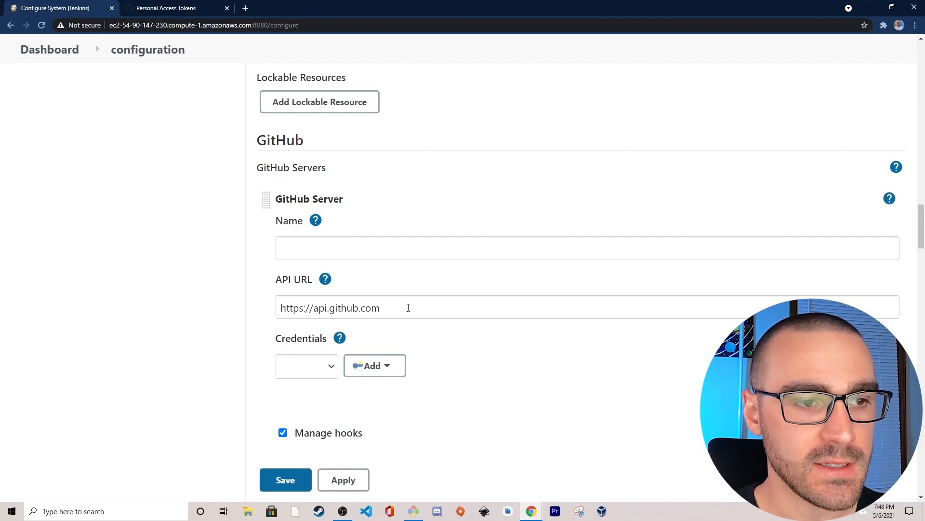
{"action": "left_click_drag", "start_coordinate": [381, 307], "coordinate": [225, 309]}
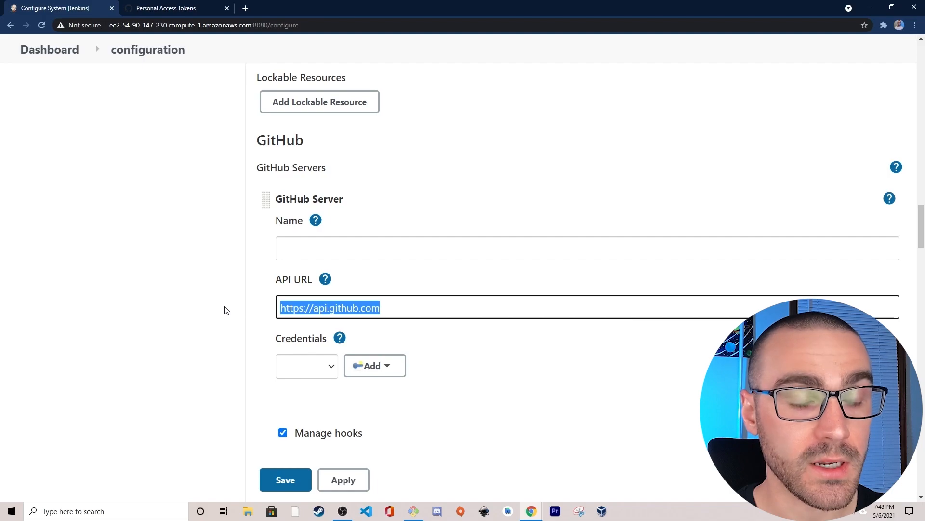
{"action": "left_click", "coordinate": [407, 311]}
{"action": "left_click_drag", "start_coordinate": [422, 305], "coordinate": [254, 310]}
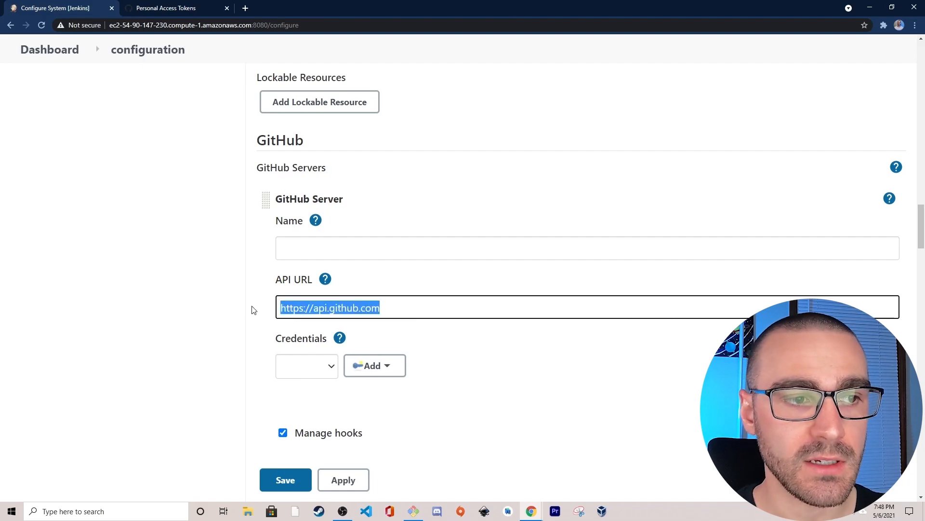
{"action": "left_click", "coordinate": [376, 308]}
{"action": "left_click_drag", "start_coordinate": [379, 308], "coordinate": [278, 309]}
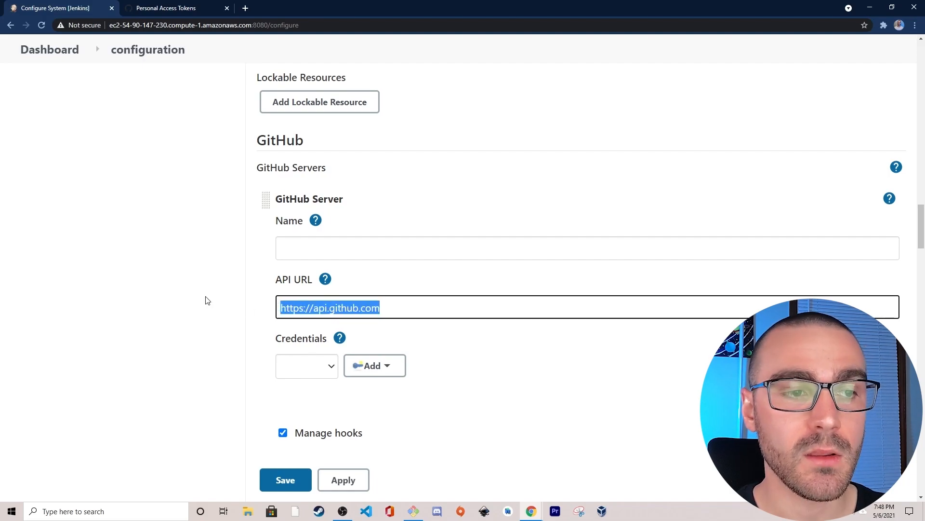
- Set the GitHub server's name to GitHub
{"action": "left_click", "coordinate": [335, 251]}
{"action": "type", "text": "GitHub"}
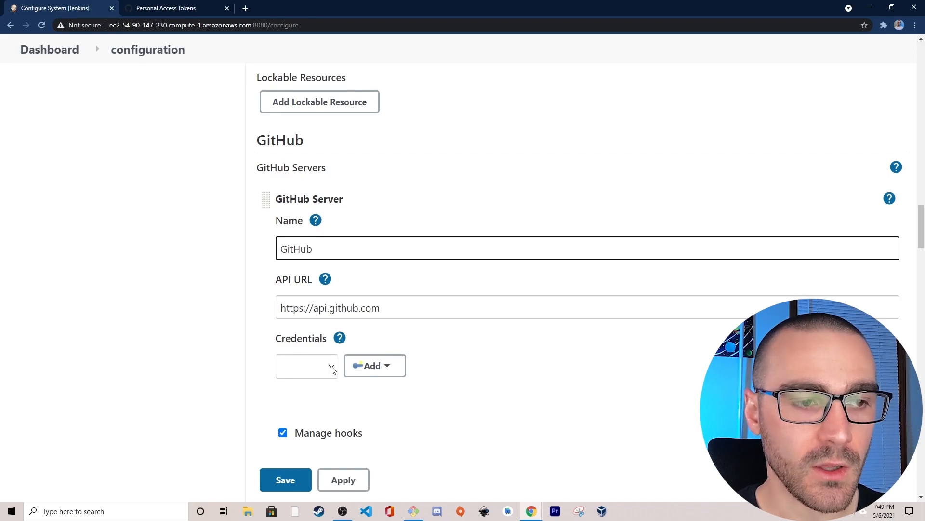
{"action": "key", "text": "Tab"}
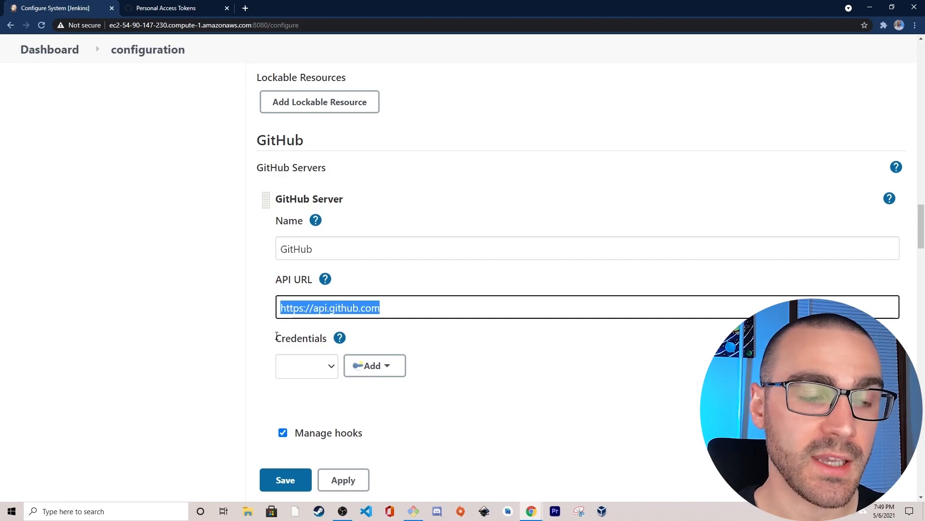
- Start adding a Jenkins credential for the GitHub server and set its kind to Secret text
{"action": "left_click", "coordinate": [332, 368]}
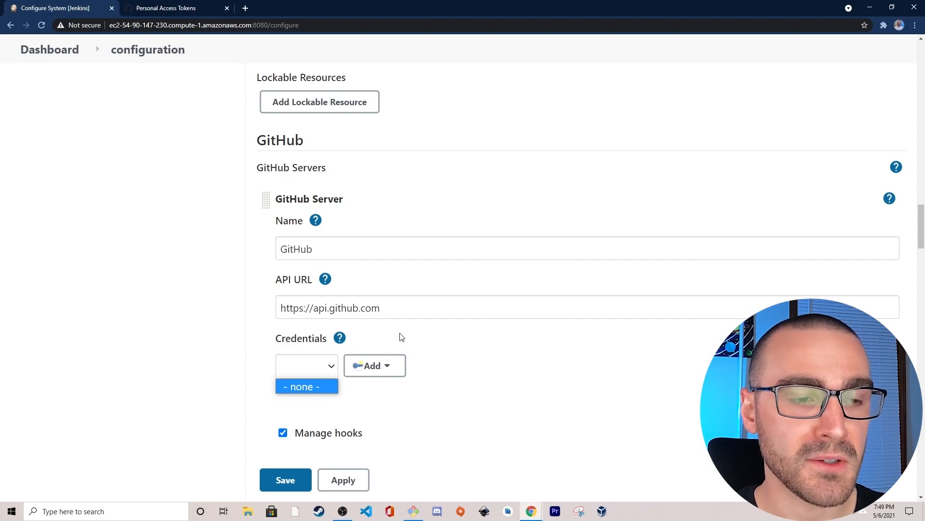
{"action": "left_click", "coordinate": [462, 366]}
{"action": "left_click", "coordinate": [390, 368]}
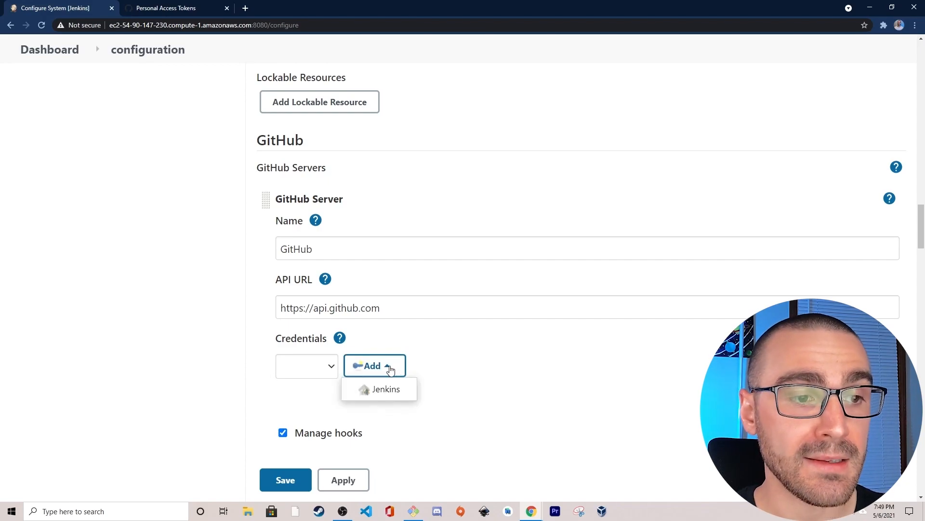
{"action": "left_click", "coordinate": [403, 392]}
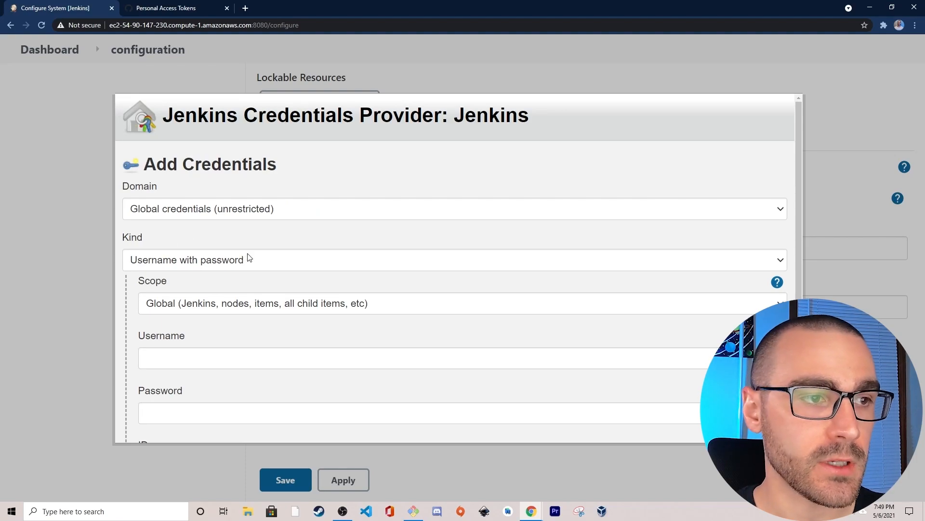
{"action": "left_click", "coordinate": [266, 262]}
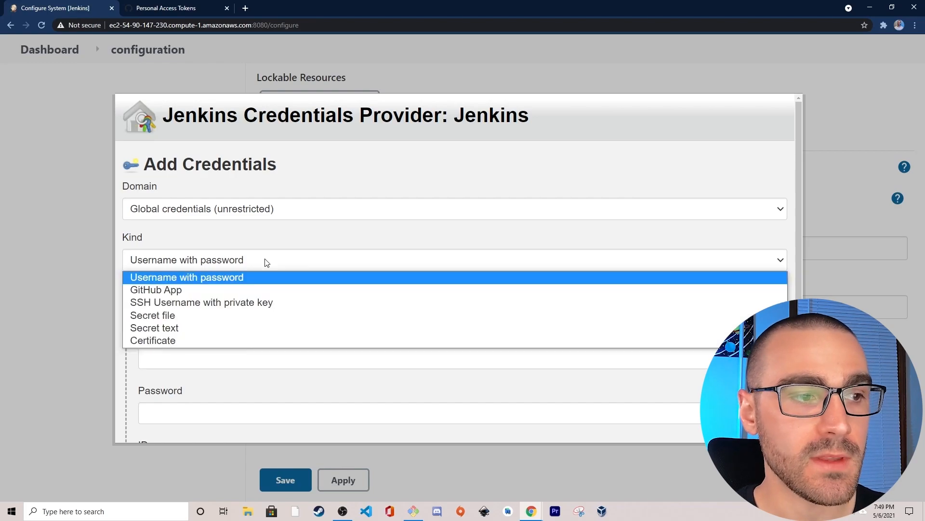
{"action": "left_click", "coordinate": [192, 328]}
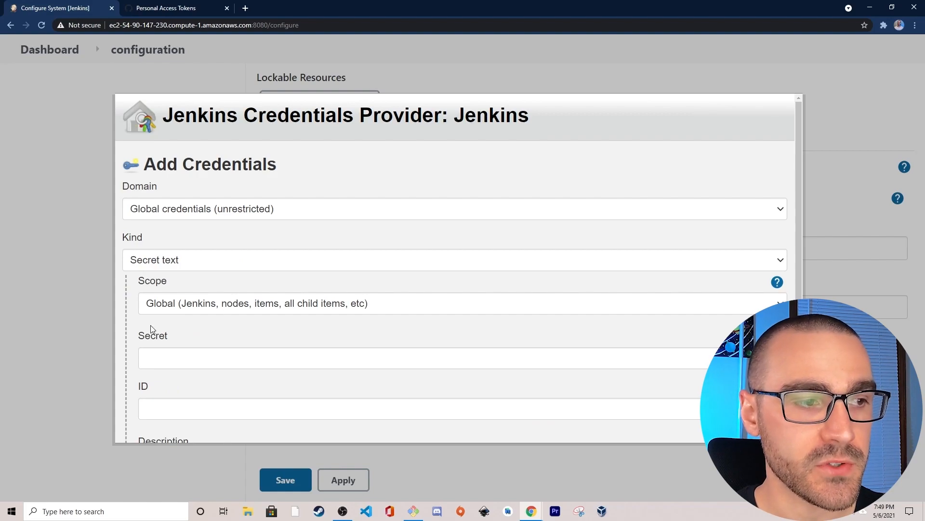
- Paste the personal access token as the secret, set the credential ID to github-PAT, and add the credential
{"action": "scroll", "coordinate": [150, 325], "scroll_direction": "down", "scroll_amount": 2}
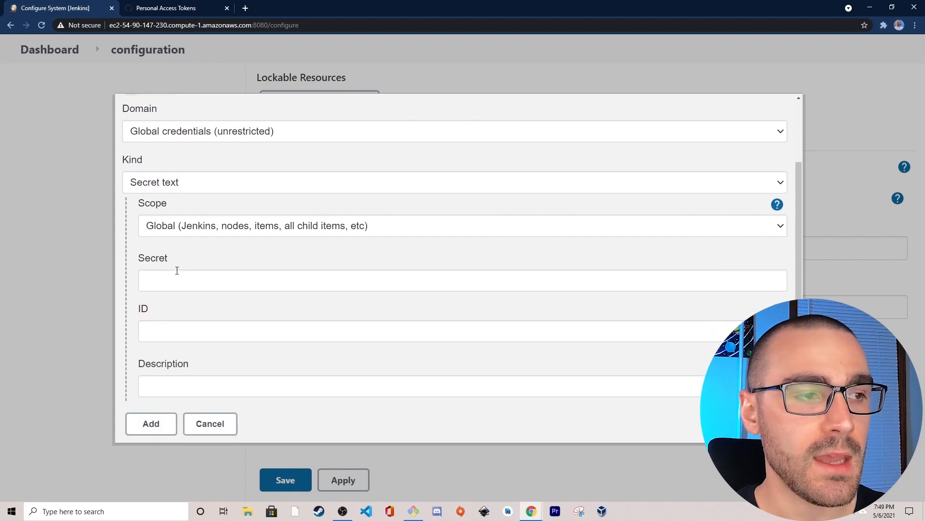
{"action": "left_click", "coordinate": [171, 282]}
{"action": "key", "text": "ctrl+v"}
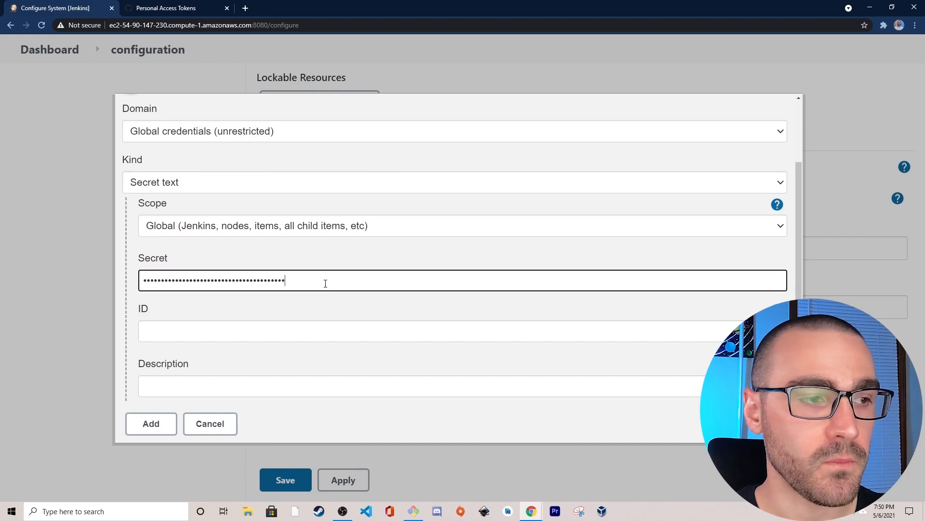
{"action": "left_click", "coordinate": [255, 330]}
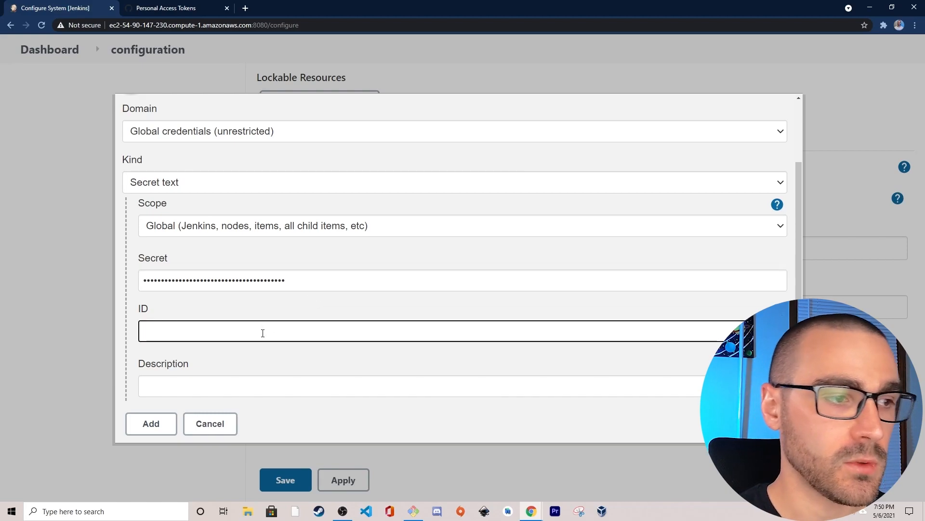
{"action": "type", "text": "github-"}
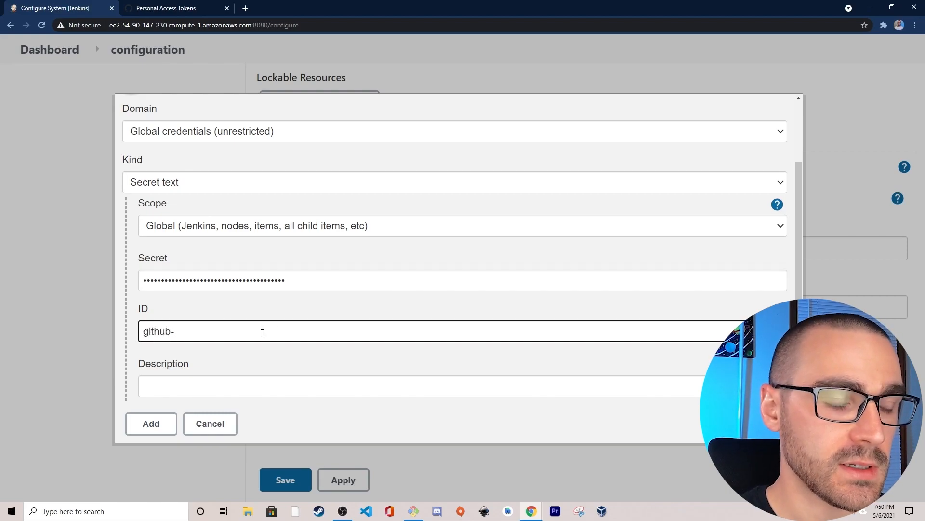
{"action": "type", "text": "PAT"}
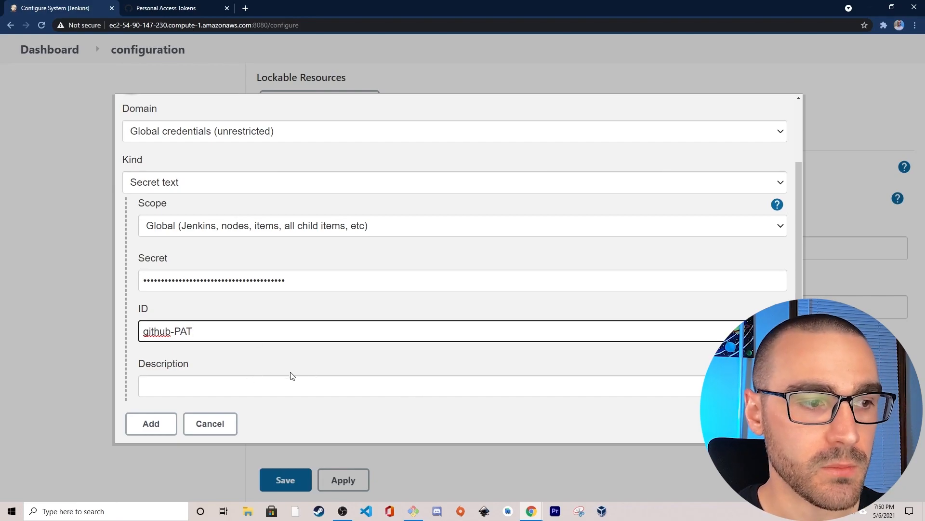
{"action": "left_click", "coordinate": [138, 425]}
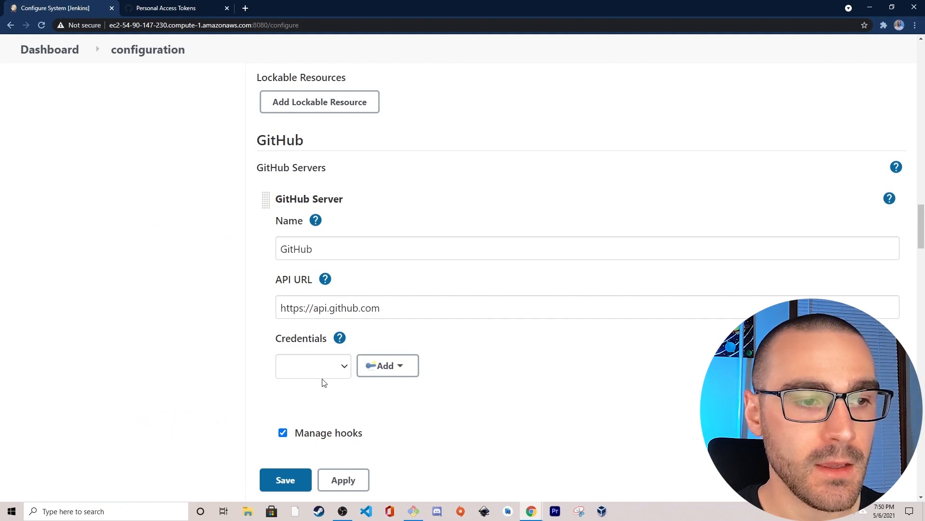
- Select the github-PAT credential for the GitHub server and test the connection
{"action": "left_click", "coordinate": [343, 368]}
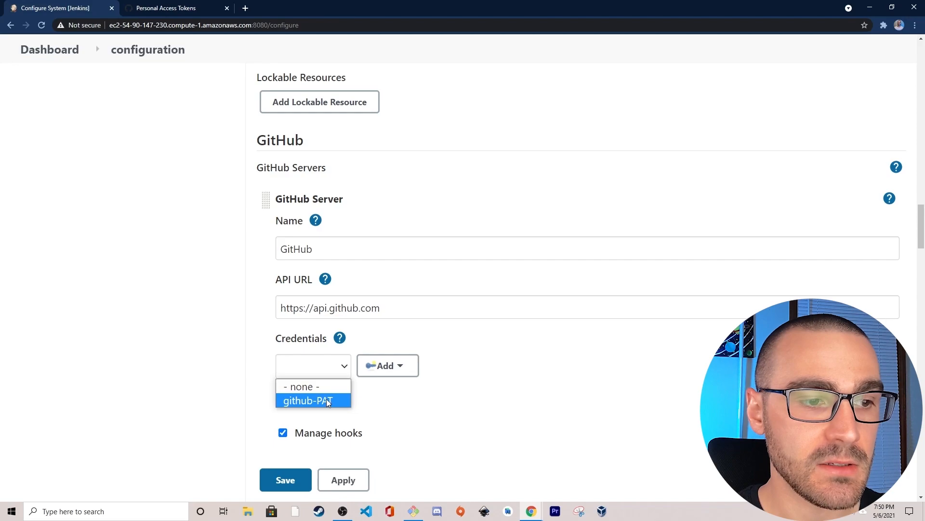
{"action": "left_click", "coordinate": [300, 403]}
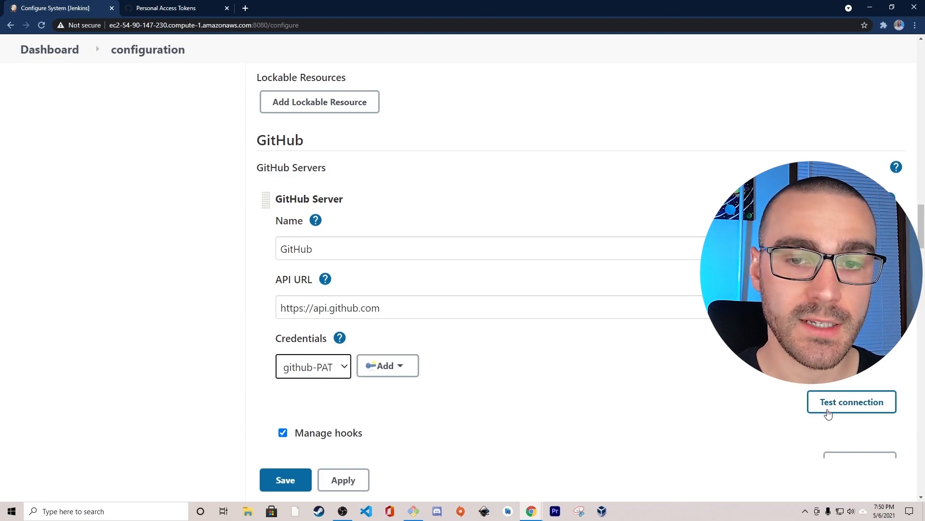
{"action": "left_click", "coordinate": [851, 408]}
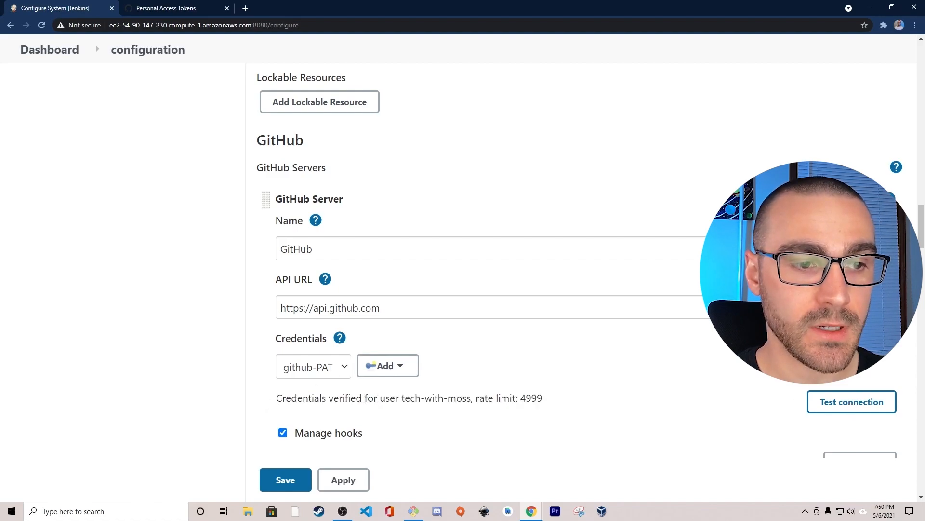
{"action": "mouse_move", "coordinate": [474, 400]}
{"action": "left_mouse_down"}
{"action": "mouse_move", "coordinate": [542, 399]}
{"action": "mouse_move", "coordinate": [472, 400]}
{"action": "left_mouse_up"}
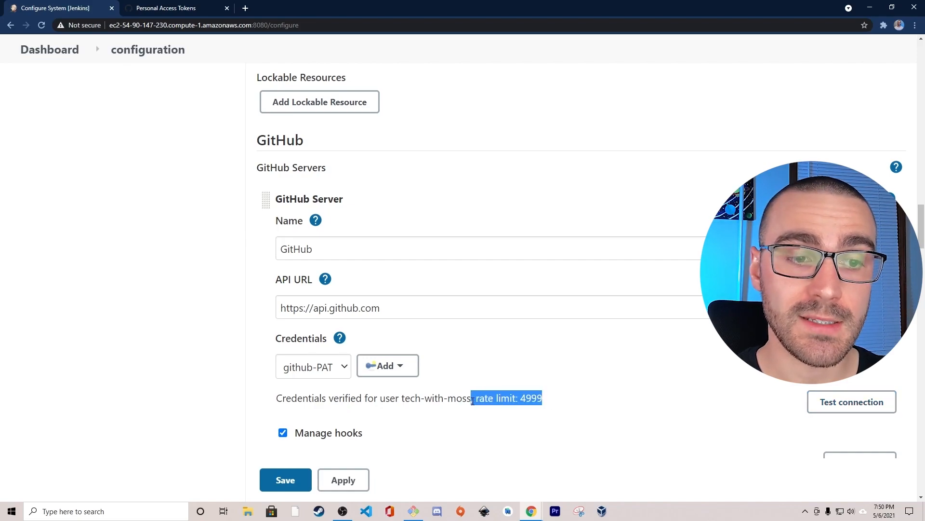
{"action": "left_click", "coordinate": [477, 401]}
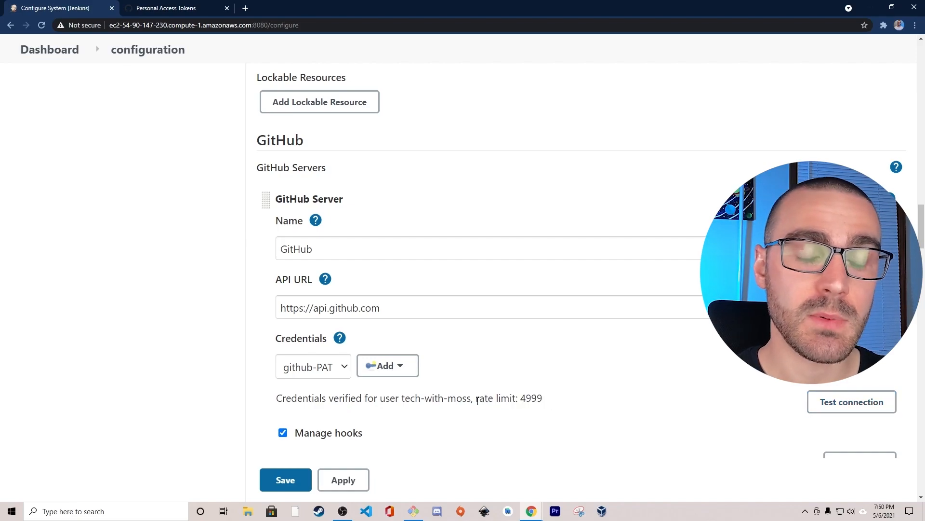
{"action": "mouse_move", "coordinate": [522, 399]}
{"action": "left_mouse_down"}
{"action": "mouse_move", "coordinate": [548, 400]}
{"action": "mouse_move", "coordinate": [520, 399]}
{"action": "left_mouse_up"}
{"action": "left_click", "coordinate": [546, 399]}
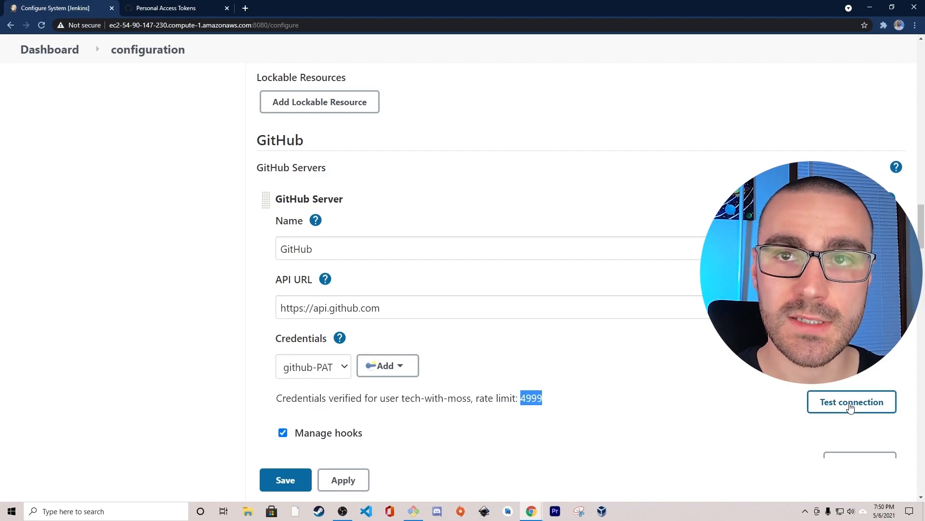
{"action": "double_click", "coordinate": [534, 396]}
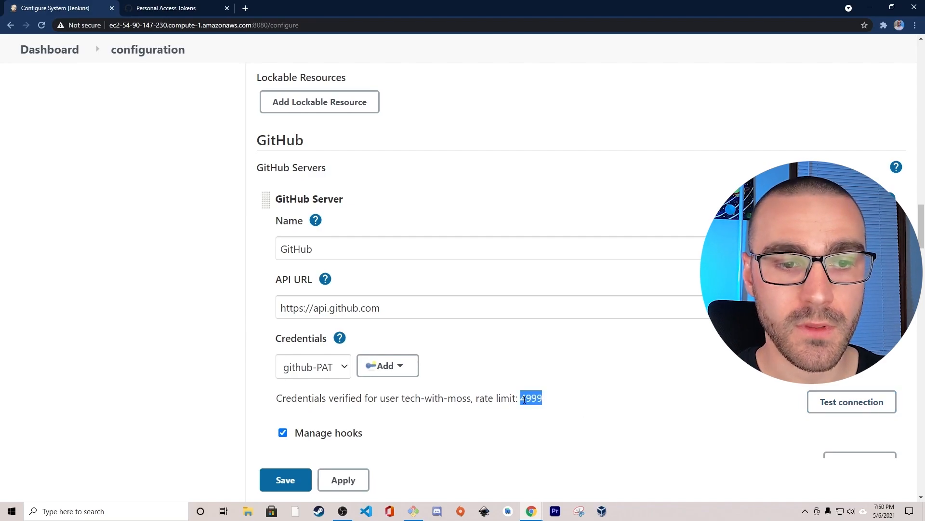
{"action": "left_click", "coordinate": [439, 393]}
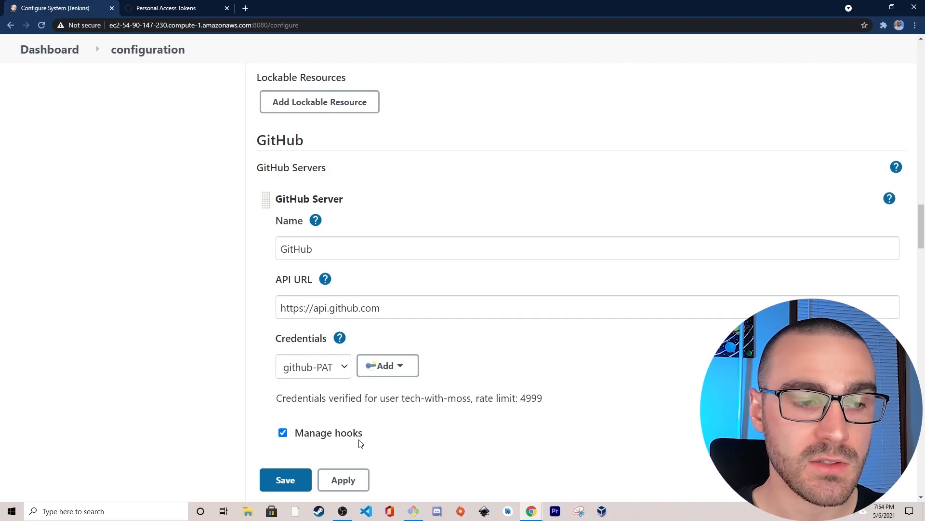
- Disable Manage hooks for the GitHub server and save the system configuration
{"action": "left_click", "coordinate": [283, 433]}
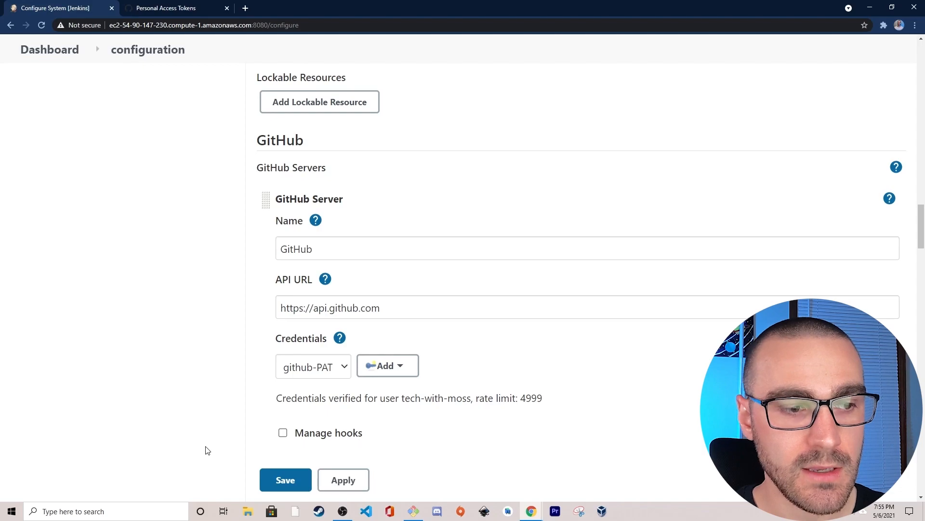
{"action": "scroll", "coordinate": [288, 482], "scroll_direction": "down", "scroll_amount": 1}
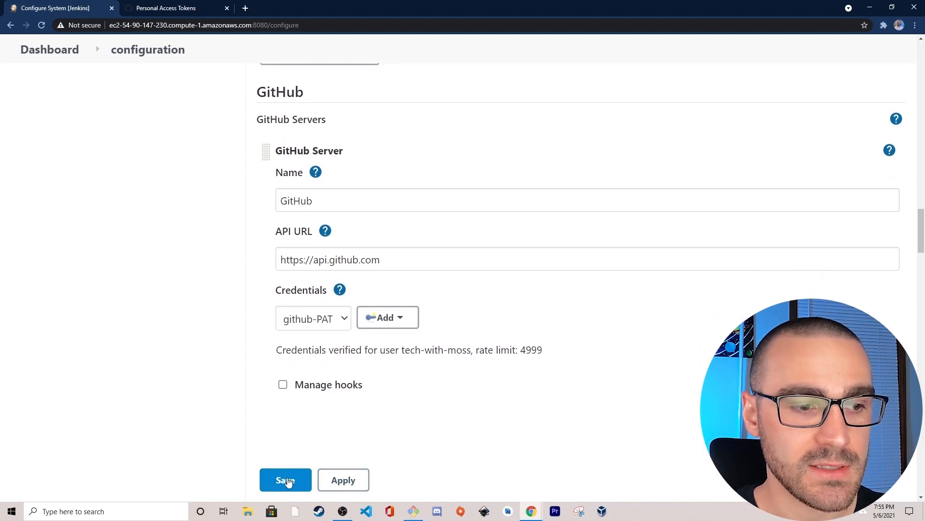
{"action": "left_click", "coordinate": [287, 480]}
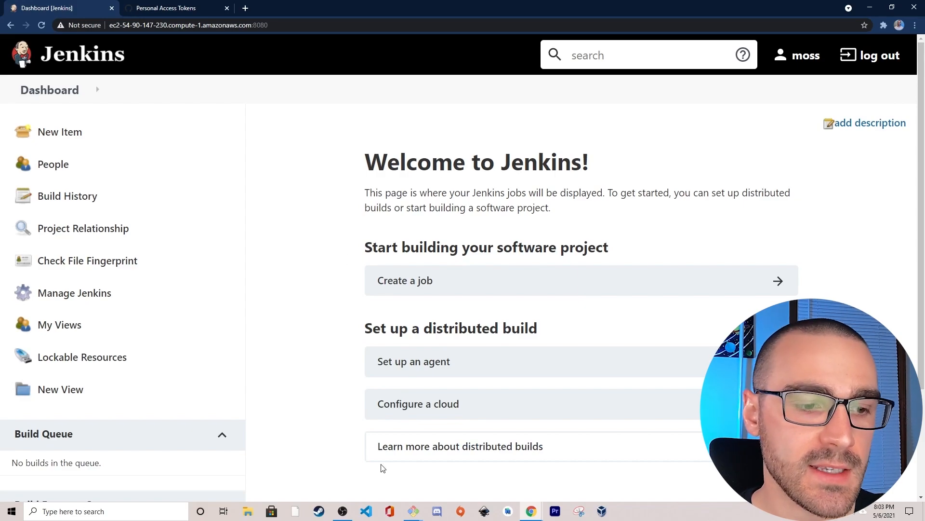
- Switch to the Git Bash terminal and generate a key pair with ssh-keygen, overwriting the default id_rsa file and leaving the passphrase empty
{"action": "left_click", "coordinate": [413, 510]}
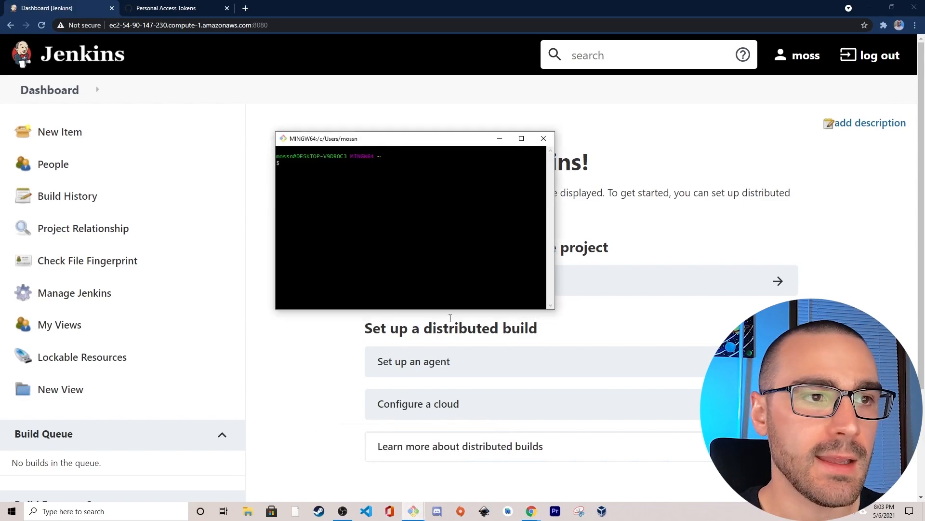
{"action": "left_click_drag", "start_coordinate": [398, 141], "coordinate": [467, 165]}
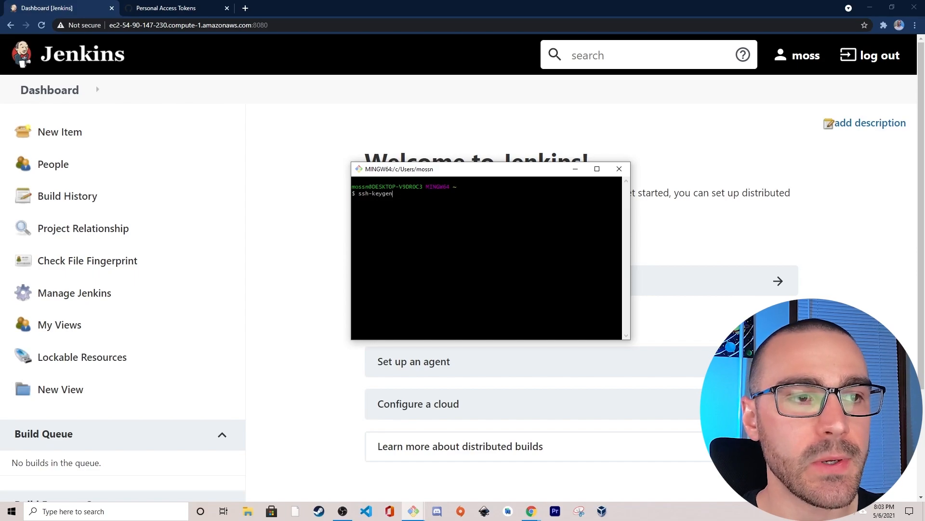
{"action": "key", "text": "Return"}
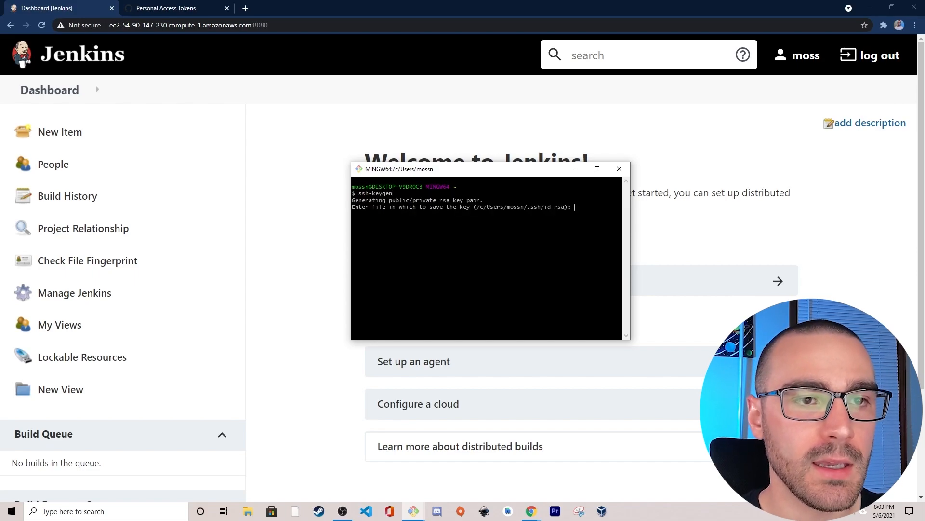
{"action": "key", "text": "Return"}
{"action": "type", "text": "y"}
{"action": "key", "text": "Return"}
{"action": "key", "text": "Return"}
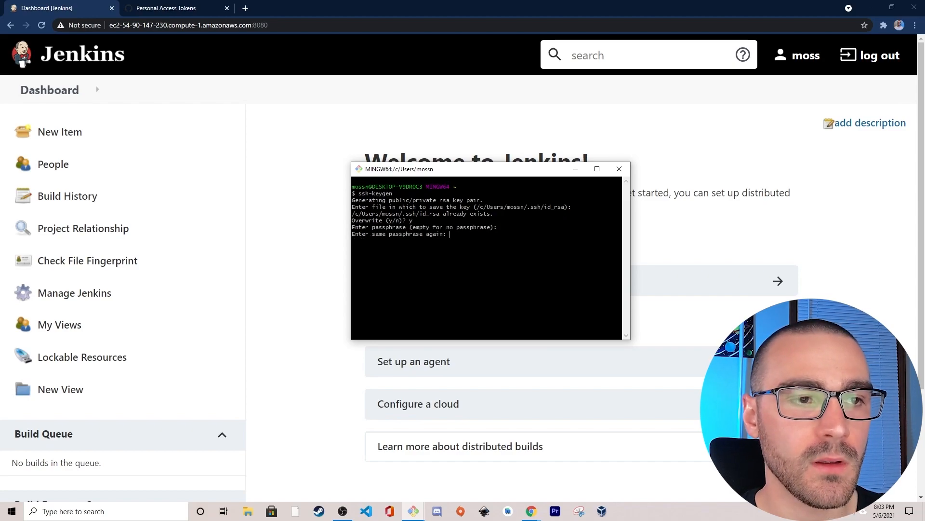
{"action": "key", "text": "Return"}
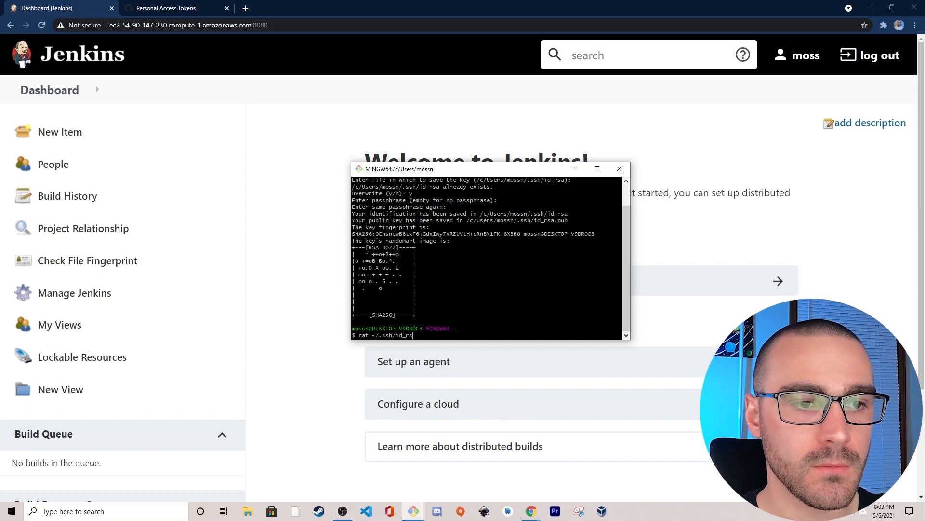
- Print the public key with cat ~/.ssh/id_rsa.pub and copy the whole key
{"action": "key", "text": "Return"}
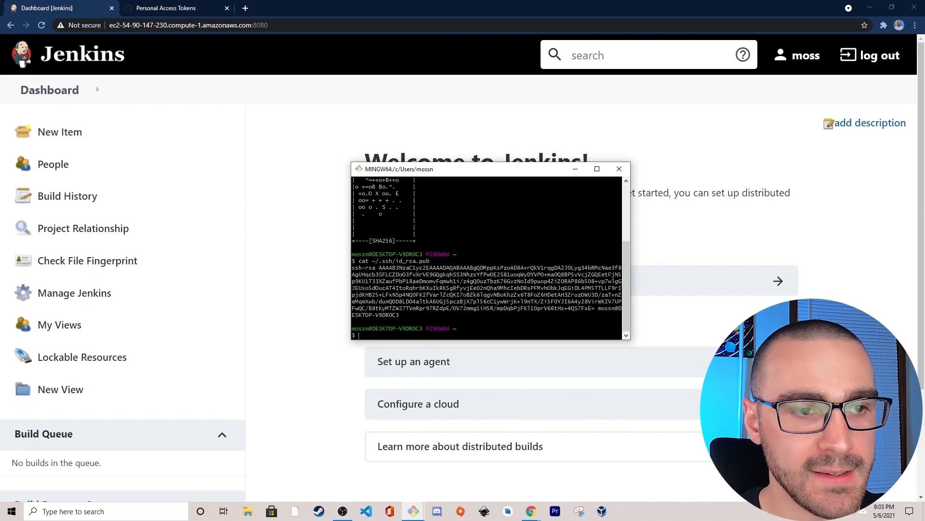
{"action": "left_click_drag", "start_coordinate": [398, 315], "coordinate": [353, 268]}
{"action": "left_click", "coordinate": [401, 315]}
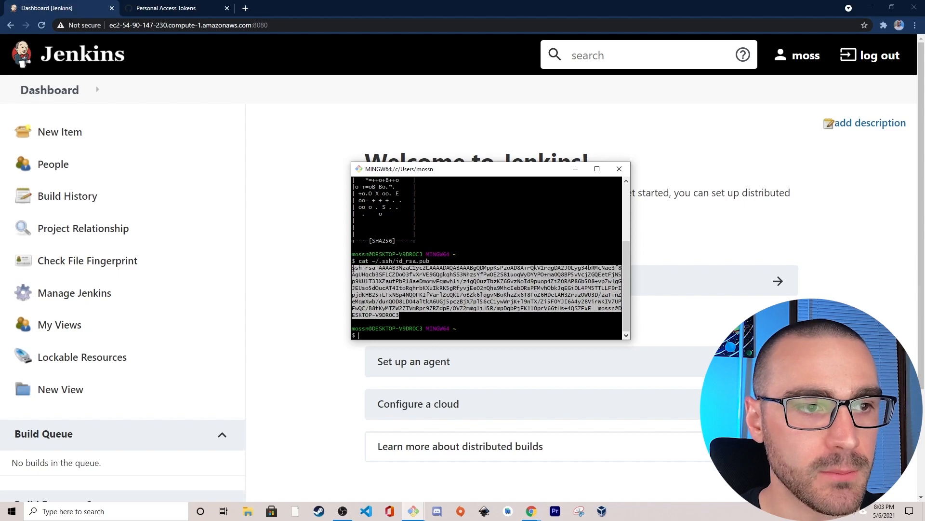
{"action": "right_click", "coordinate": [363, 268]}
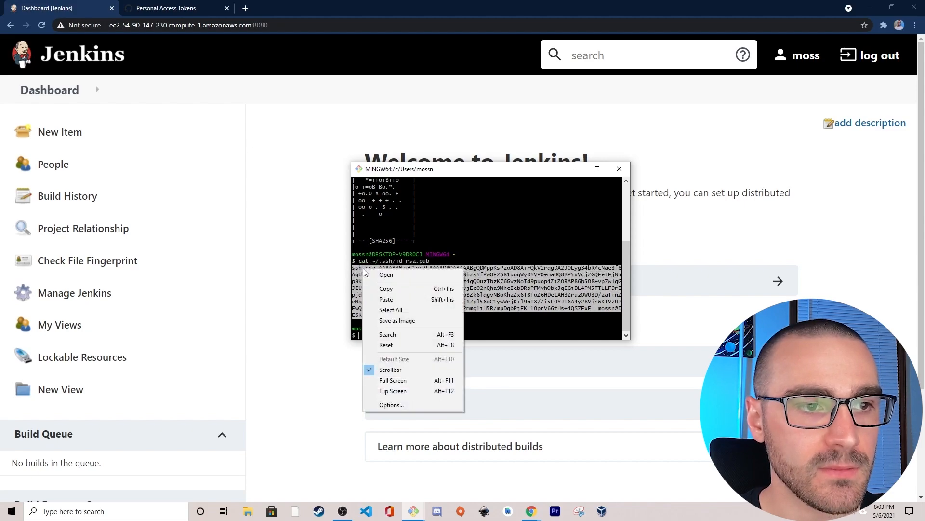
{"action": "left_click", "coordinate": [398, 284]}
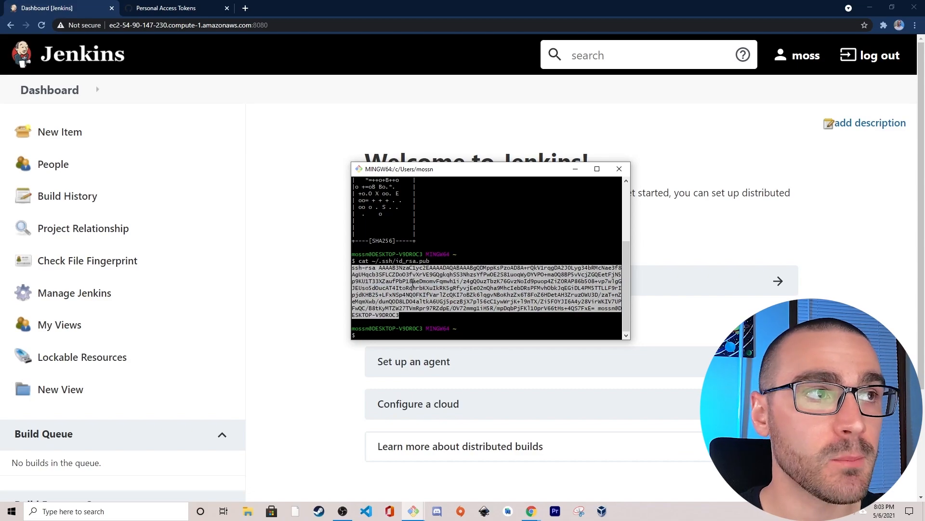
- Switch to GitHub and start a new SSH key in the account's SSH and GPG keys settings
{"action": "left_click", "coordinate": [174, 9]}
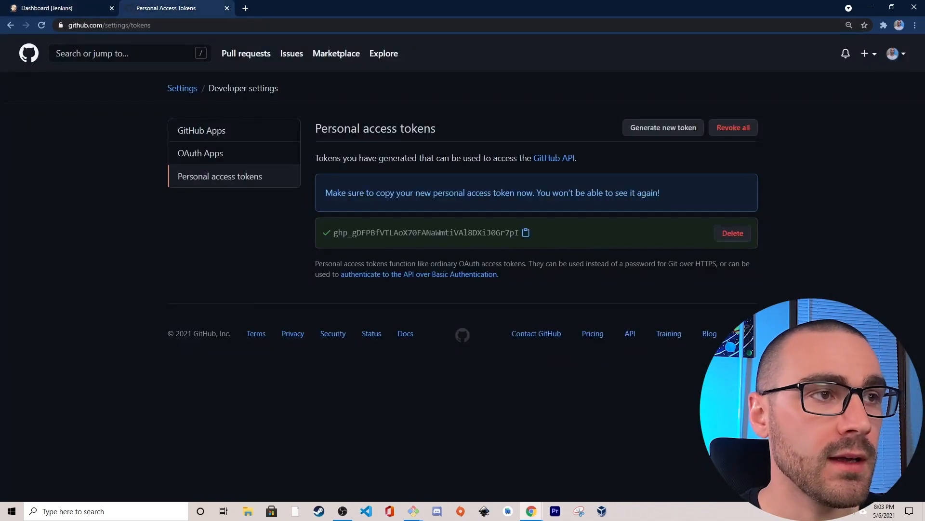
{"action": "left_click", "coordinate": [182, 91]}
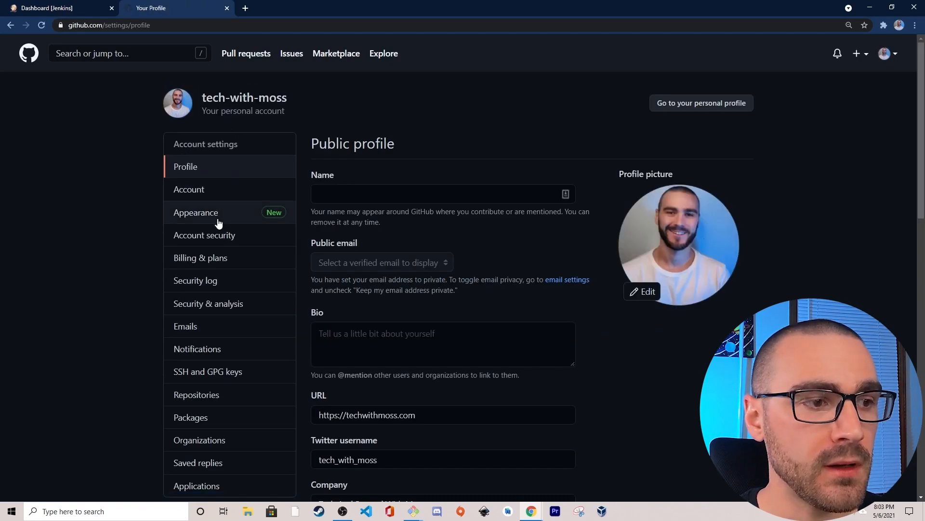
{"action": "scroll", "coordinate": [210, 272], "scroll_direction": "down", "scroll_amount": 1}
{"action": "scroll", "coordinate": [210, 279], "scroll_direction": "down", "scroll_amount": 2}
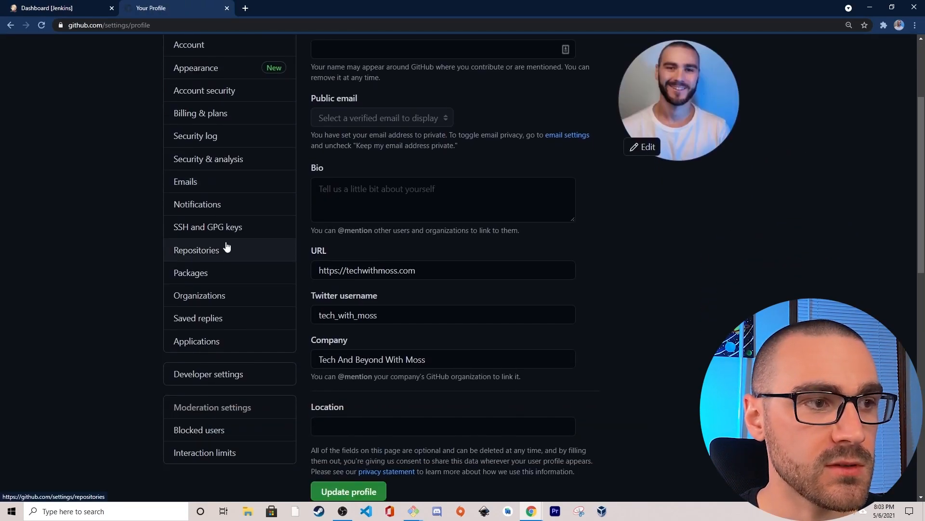
{"action": "left_click", "coordinate": [188, 233]}
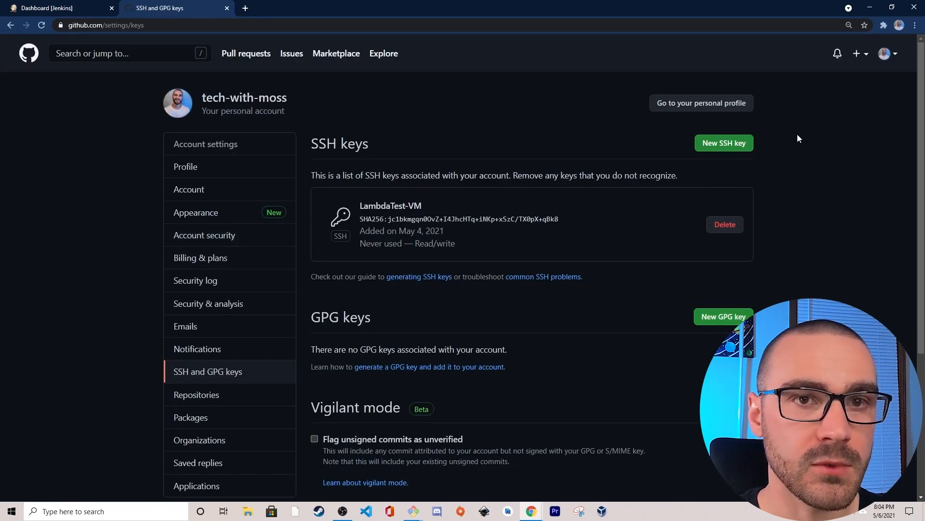
{"action": "left_click", "coordinate": [714, 149]}
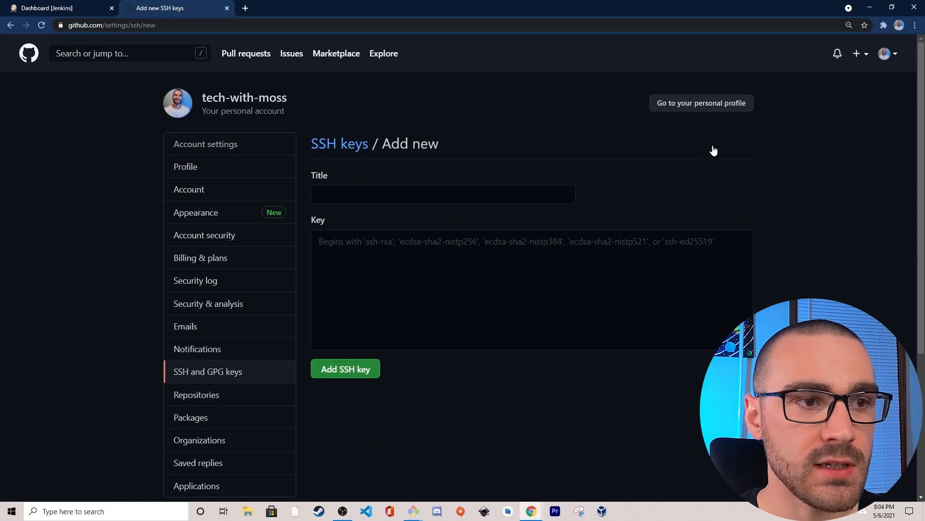
- Paste the copied public key, title it Jenkins-Public-Key, and add the SSH key to the account
{"action": "left_click", "coordinate": [345, 251]}
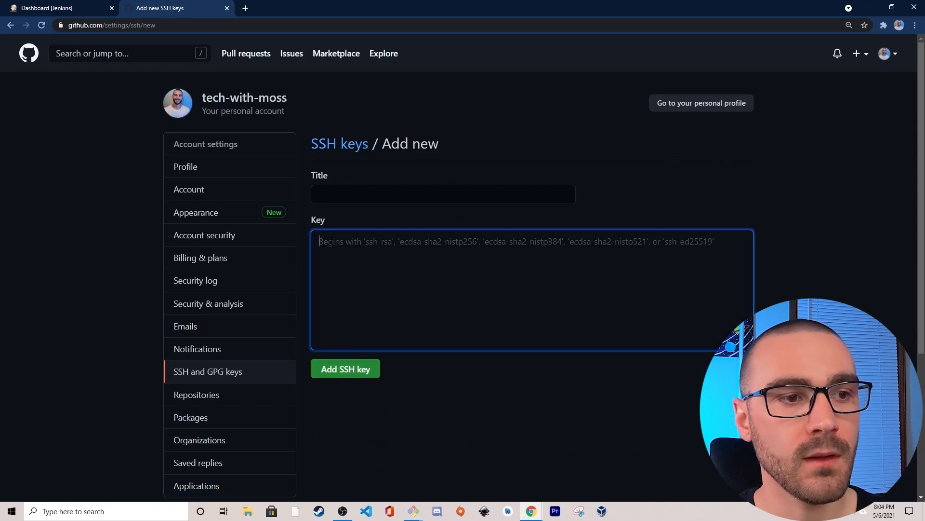
{"action": "key", "text": "ctrl+v"}
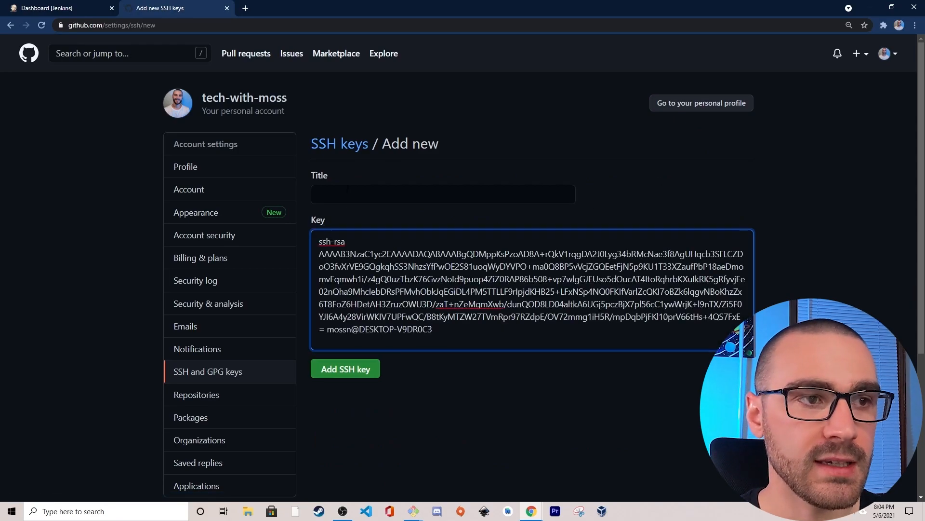
{"action": "left_click", "coordinate": [346, 191]}
{"action": "type", "text": "J"}
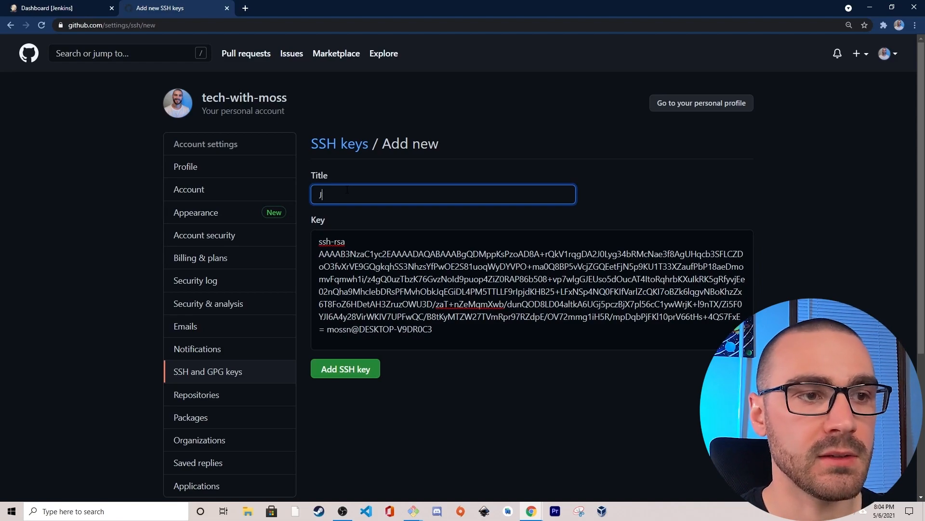
{"action": "type", "text": "enkins-"}
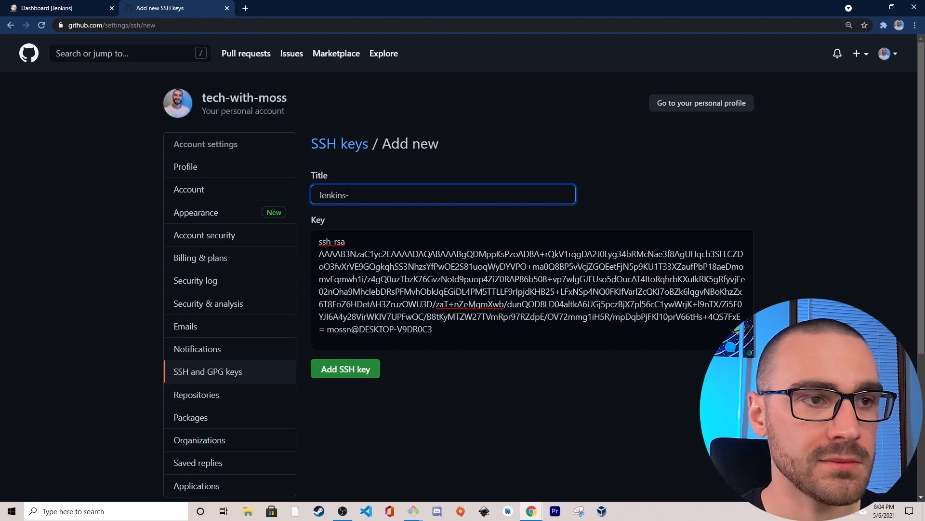
{"action": "type", "text": "Key"}
{"action": "key", "text": "BackSpace"}
{"action": "key", "text": "BackSpace"}
{"action": "key", "text": "BackSpace"}
{"action": "type", "text": "Pub"}
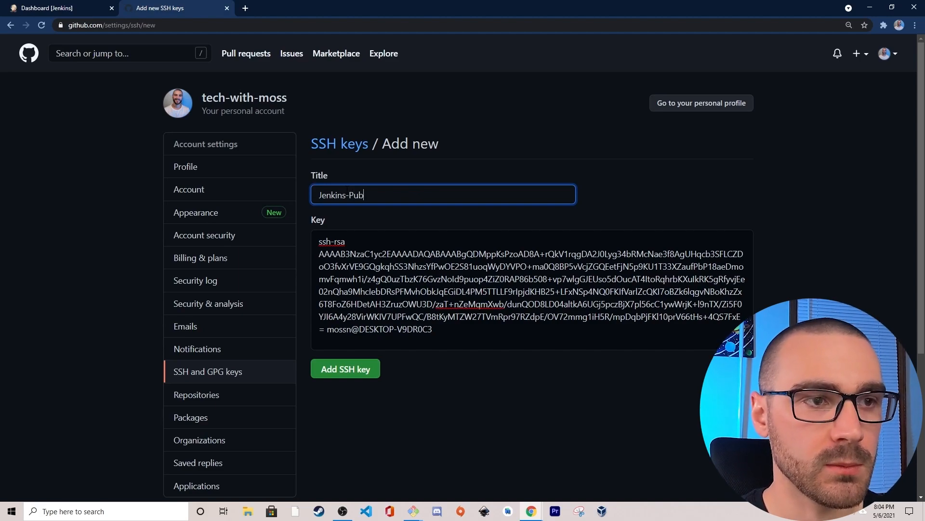
{"action": "type", "text": "lic-Key"}
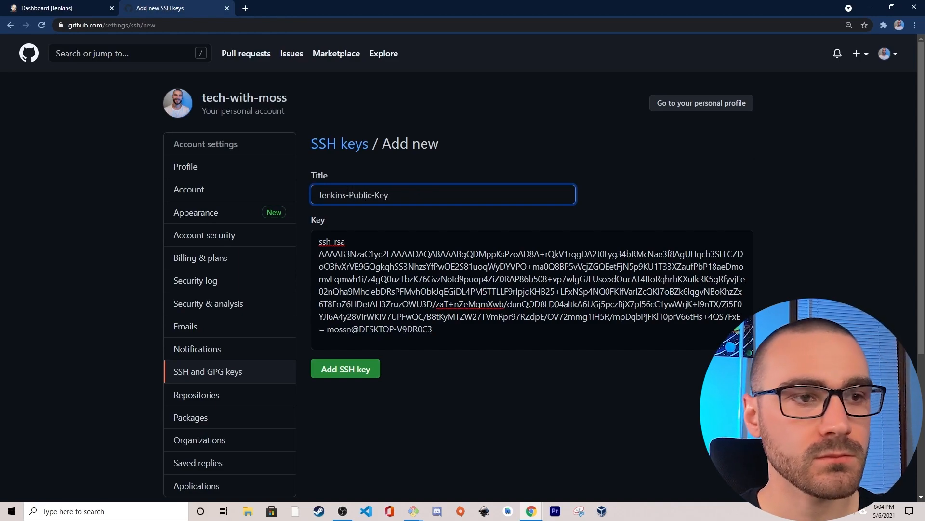
{"action": "left_click", "coordinate": [338, 370]}
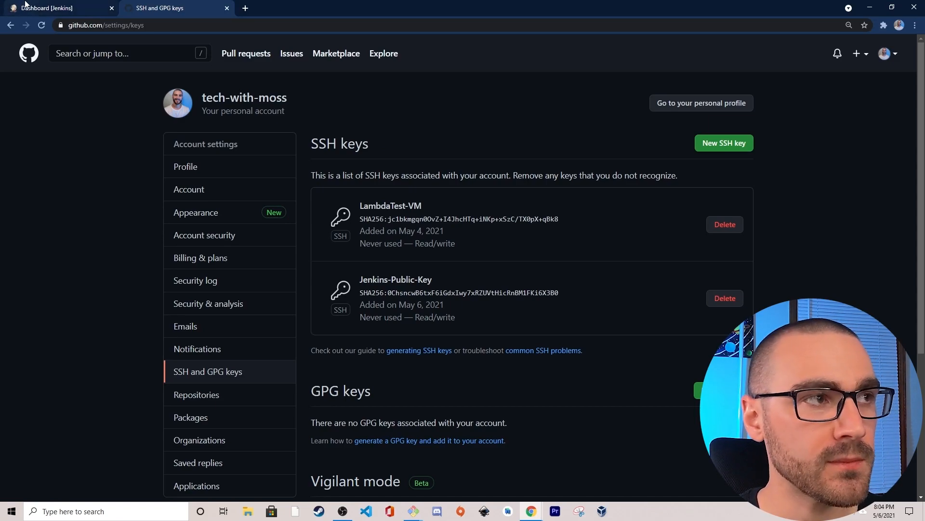
- Return to the Jenkins dashboard, then switch to the Git Bash terminal and print the private key with cat ~/.ssh/id_rsa
{"action": "left_click", "coordinate": [68, 6]}
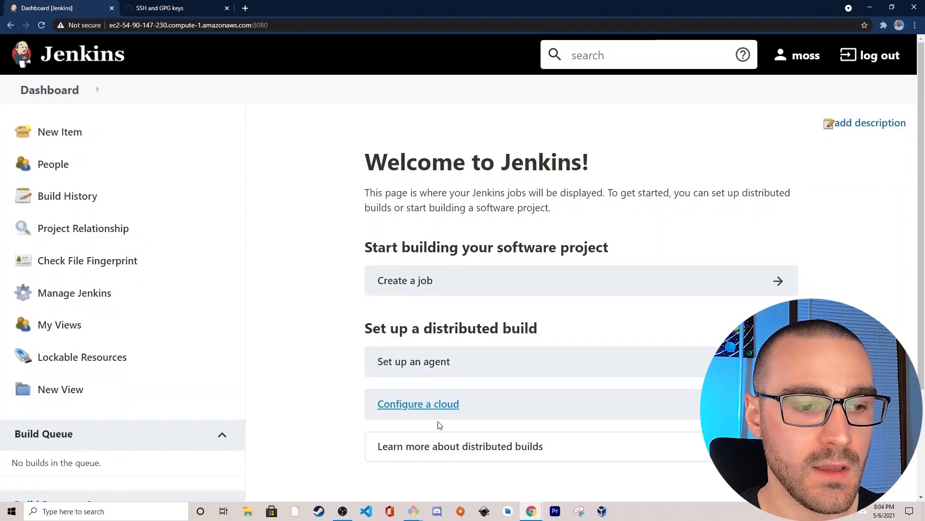
{"action": "mouse_move", "coordinate": [413, 515]}
{"action": "left_click", "coordinate": [468, 477]}
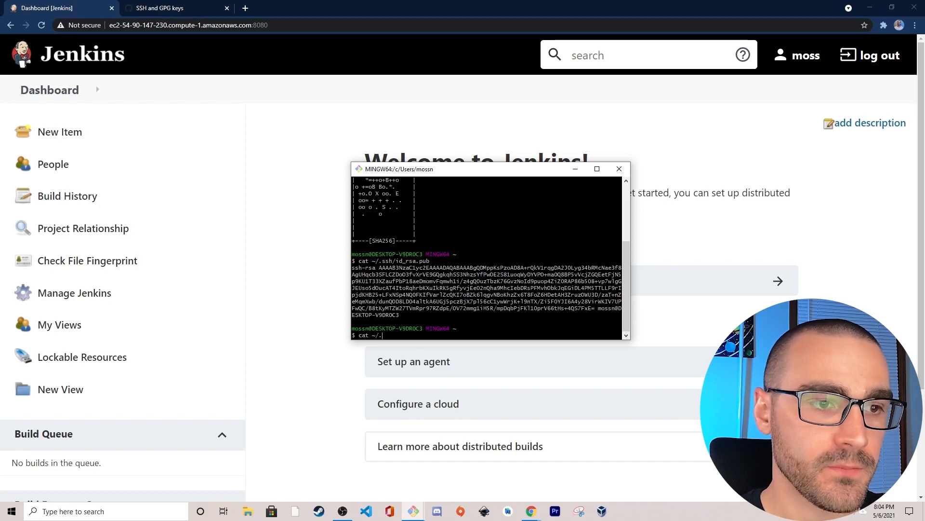
{"action": "type", "text": "id_rsa"}
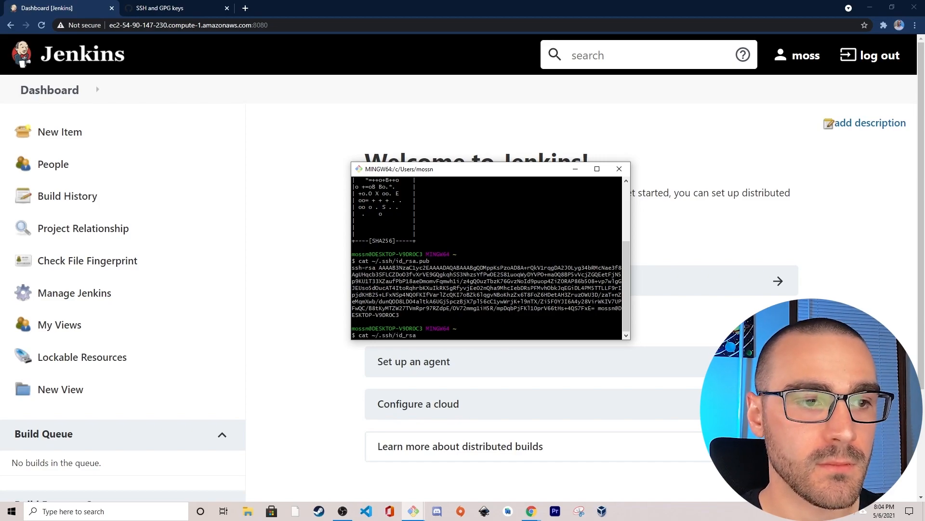
{"action": "key", "text": "Return"}
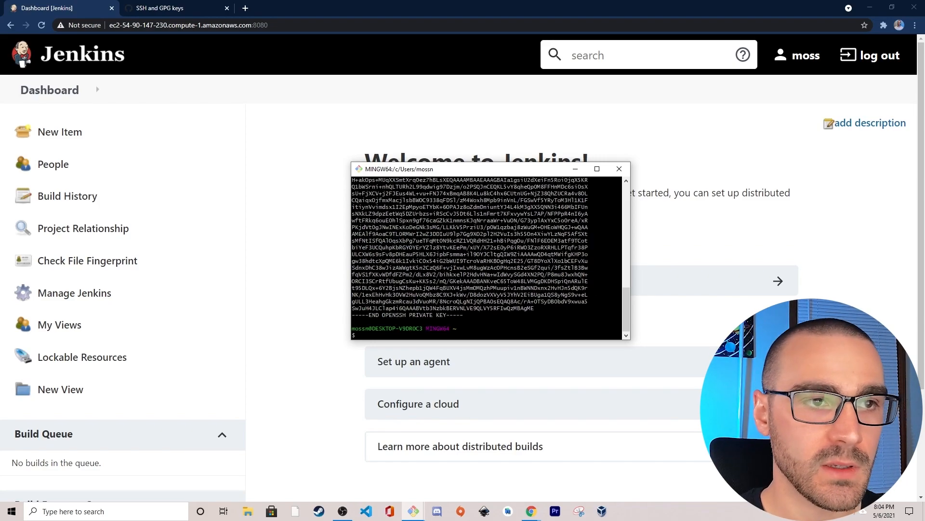
- Enlarge the terminal window, copy the entire printed private key, and go back to Jenkins
{"action": "left_click_drag", "start_coordinate": [628, 339], "coordinate": [673, 424]}
{"action": "left_click_drag", "start_coordinate": [464, 397], "coordinate": [348, 217]}
{"action": "right_click", "coordinate": [384, 215]}
{"action": "left_click", "coordinate": [413, 233]}
{"action": "left_click", "coordinate": [279, 235]}
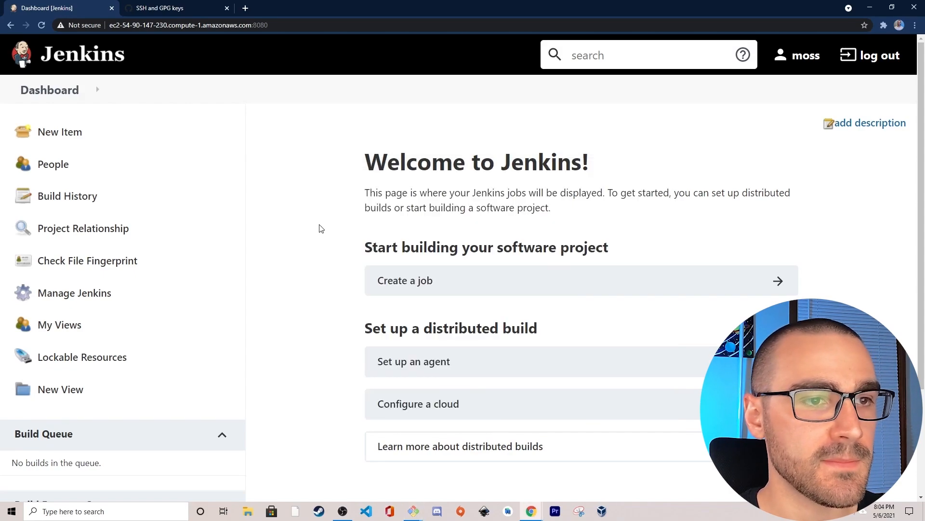
- Open Manage Credentials from the Jenkins management page and go to the Global credentials (unrestricted) domain of the Jenkins store
{"action": "left_click", "coordinate": [167, 295]}
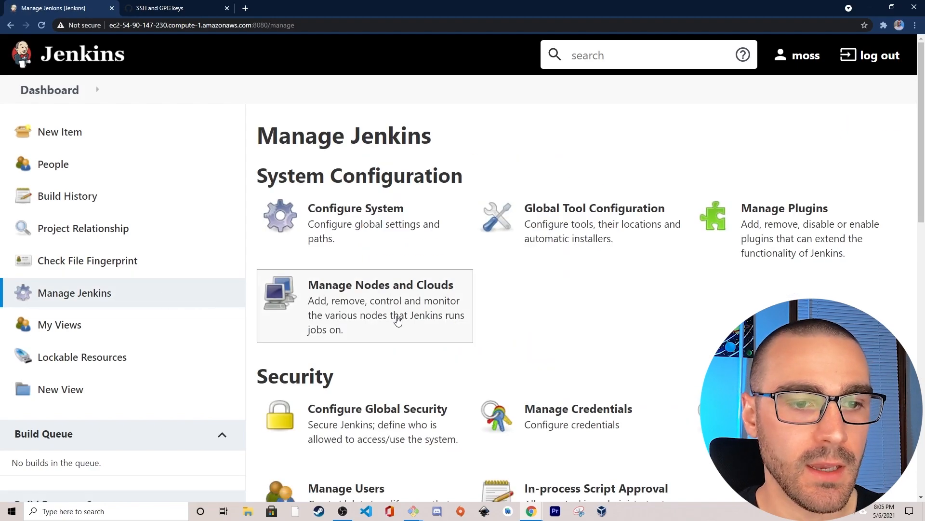
{"action": "scroll", "coordinate": [616, 353], "scroll_direction": "down", "scroll_amount": 1}
{"action": "scroll", "coordinate": [615, 352], "scroll_direction": "down", "scroll_amount": 2}
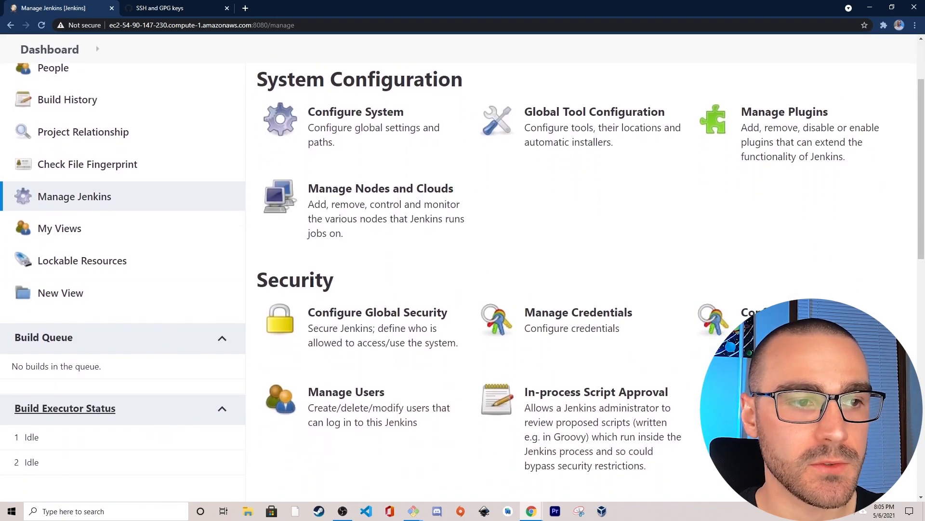
{"action": "scroll", "coordinate": [593, 310], "scroll_direction": "down", "scroll_amount": 1}
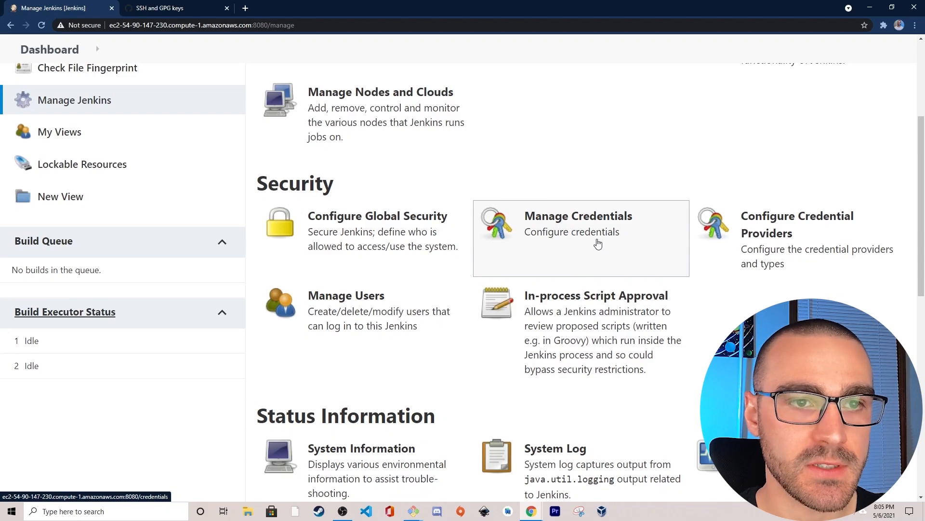
{"action": "left_click", "coordinate": [599, 234]}
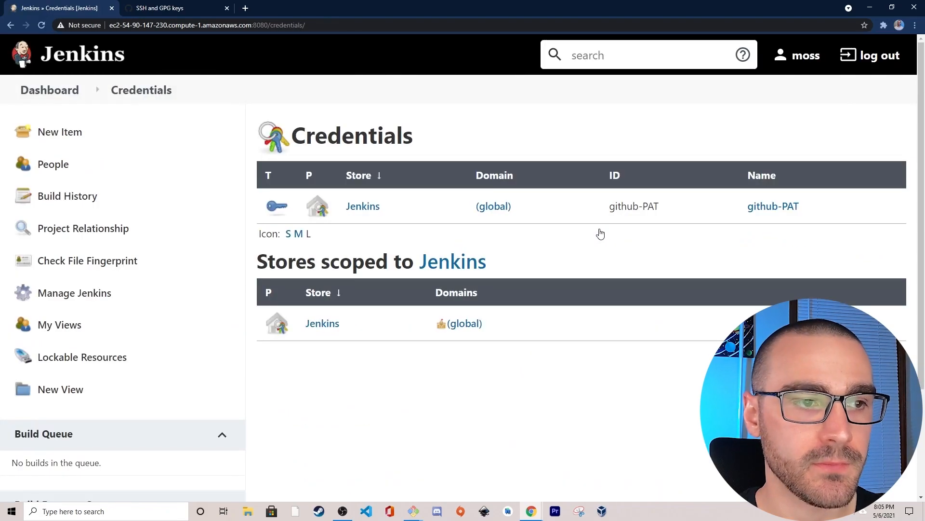
{"action": "left_click", "coordinate": [365, 207]}
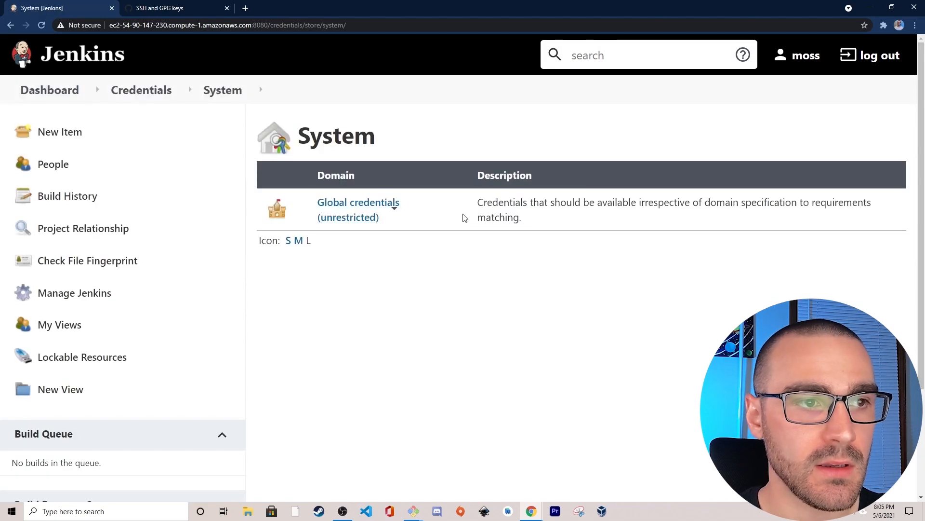
{"action": "left_click", "coordinate": [350, 208]}
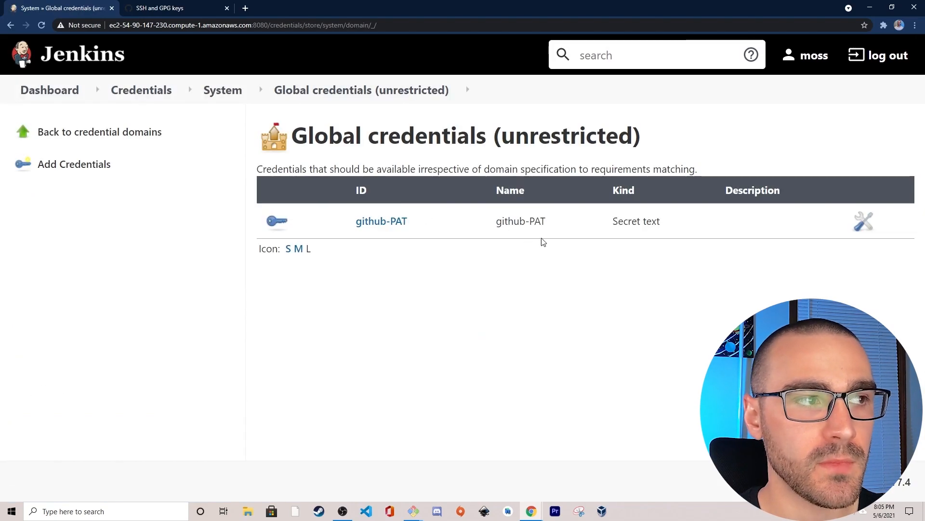
- Start a new credential of kind SSH Username with private key and set its ID to github-private-key
{"action": "left_click", "coordinate": [56, 166]}
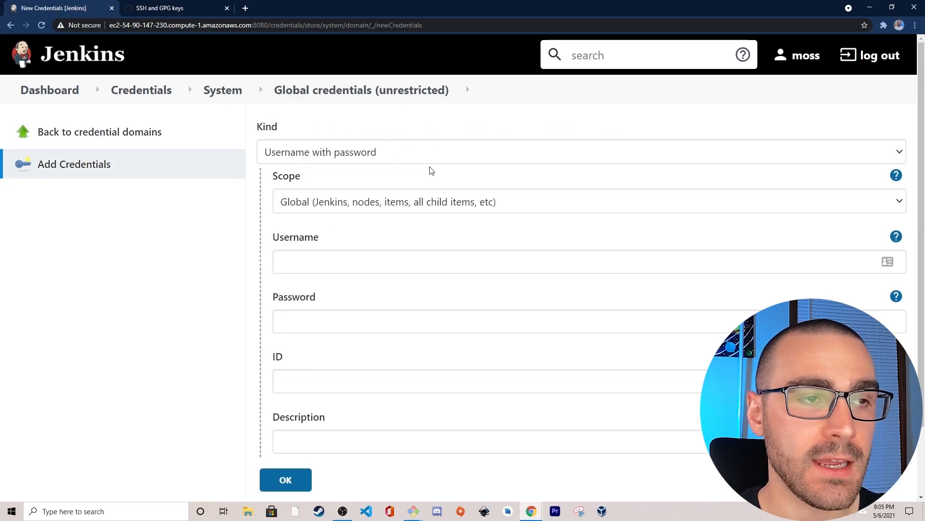
{"action": "left_click", "coordinate": [426, 154]}
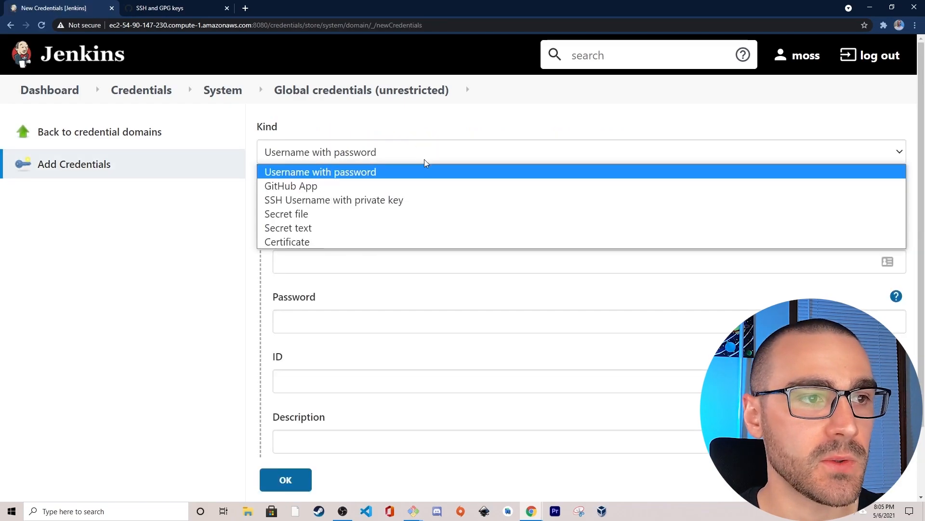
{"action": "left_click", "coordinate": [424, 202]}
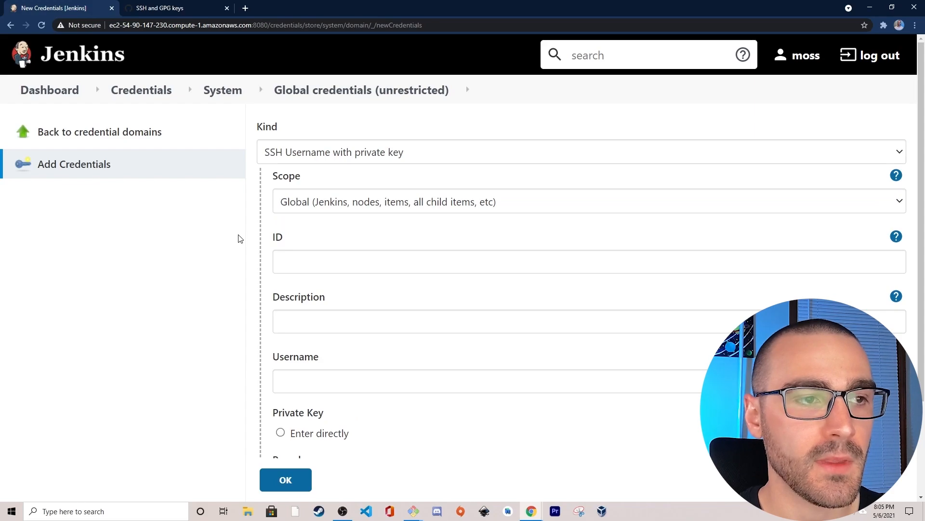
{"action": "scroll", "coordinate": [338, 222], "scroll_direction": "down", "scroll_amount": 1}
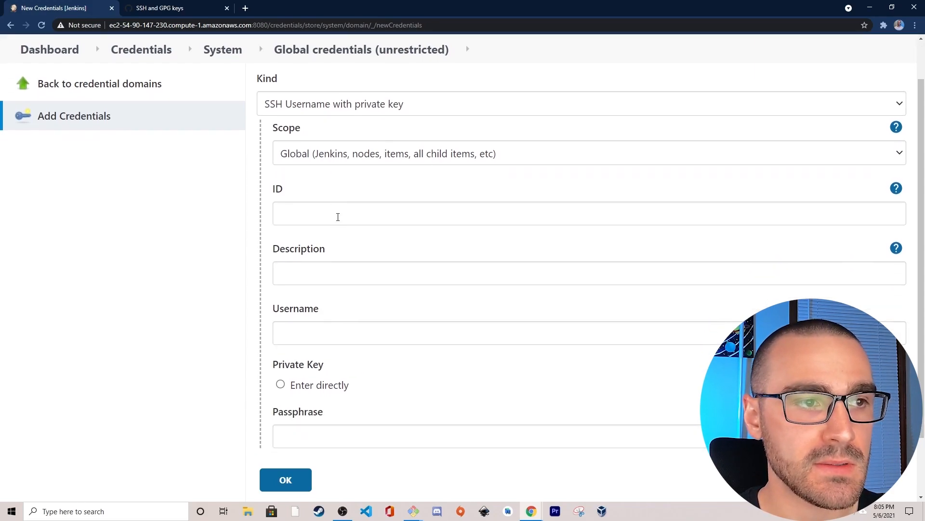
{"action": "left_click", "coordinate": [339, 215]}
{"action": "type", "text": "github"}
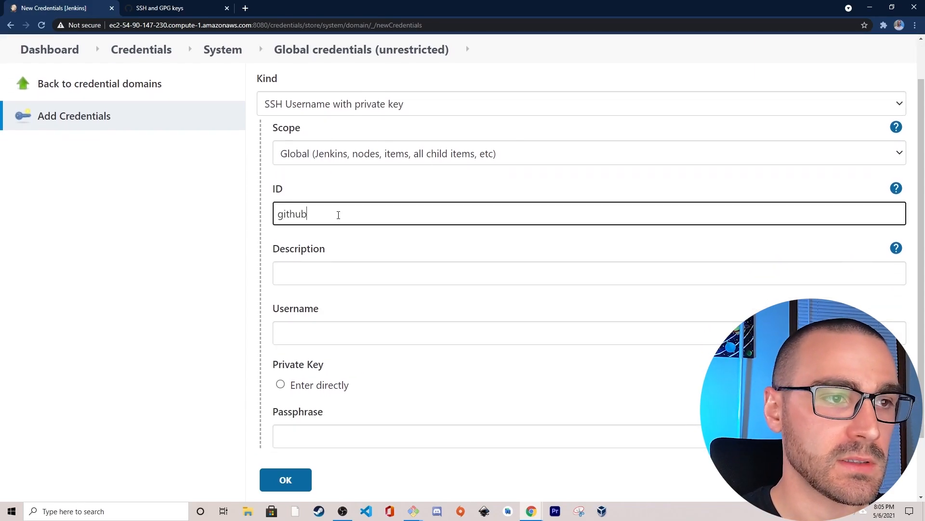
{"action": "type", "text": "-private-key"}
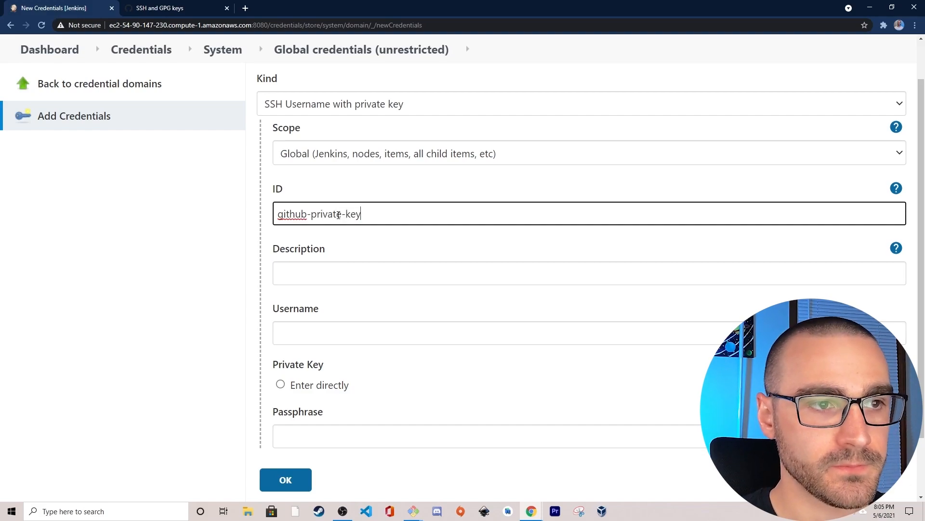
{"action": "left_click", "coordinate": [229, 246]}
- Paste the copied private key as a directly entered key, leave the passphrase empty, and save the credential
{"action": "scroll", "coordinate": [232, 253], "scroll_direction": "down", "scroll_amount": 2}
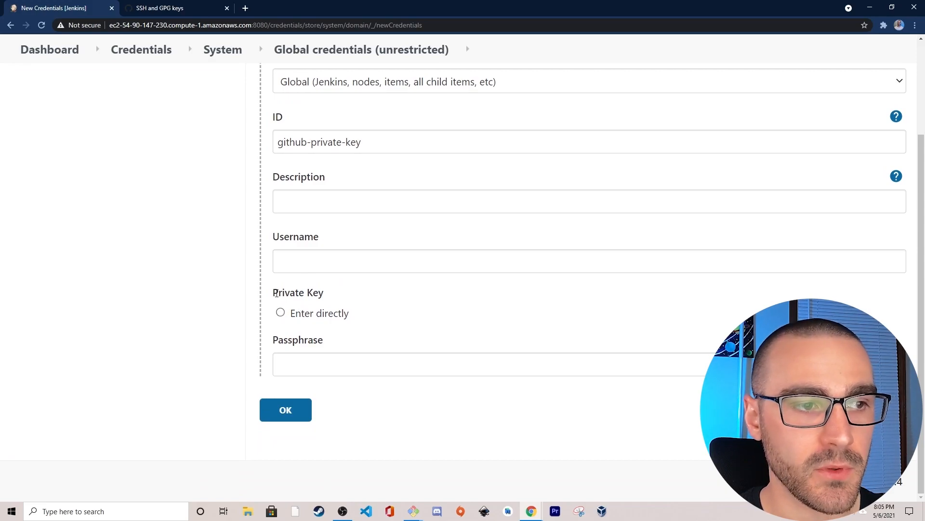
{"action": "left_click", "coordinate": [280, 314]}
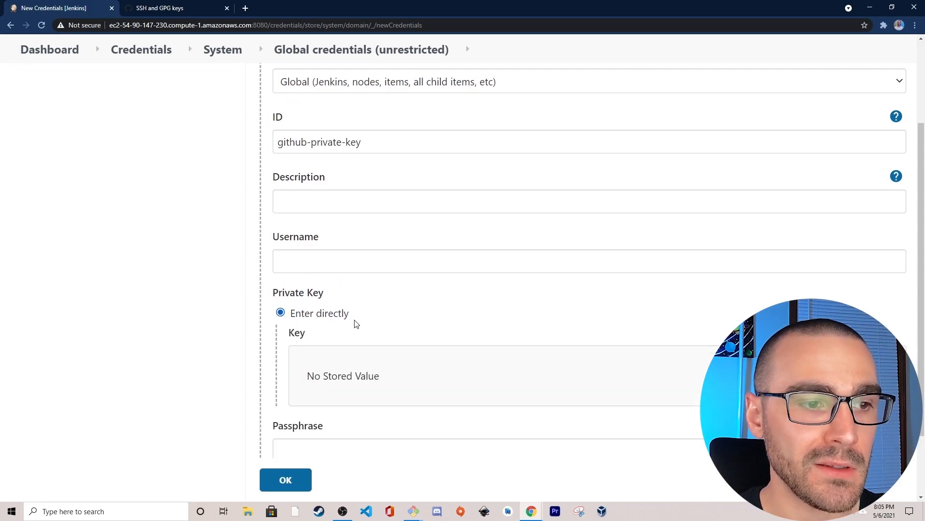
{"action": "scroll", "coordinate": [560, 315], "scroll_direction": "down", "scroll_amount": 1}
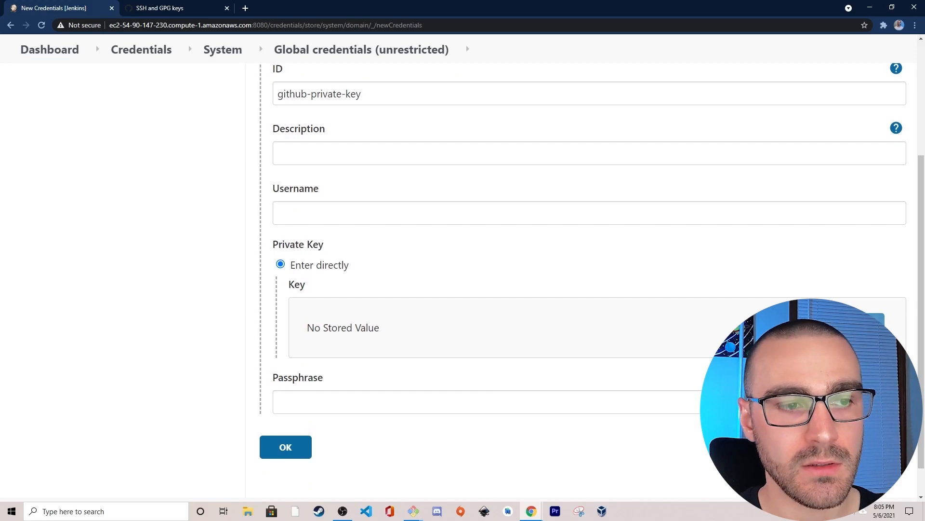
{"action": "left_click", "coordinate": [866, 326]}
{"action": "left_click", "coordinate": [518, 368]}
{"action": "key", "text": "ctrl+v"}
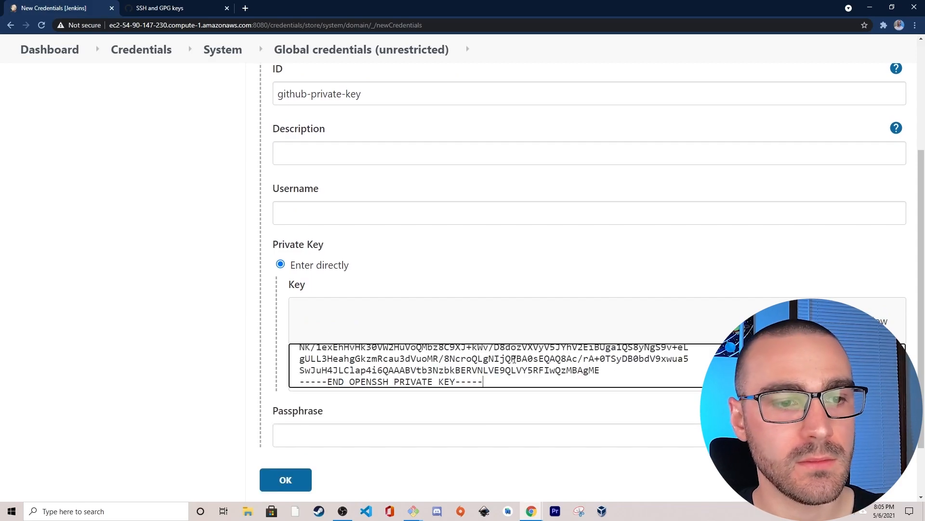
{"action": "scroll", "coordinate": [507, 357], "scroll_direction": "up", "scroll_amount": 10}
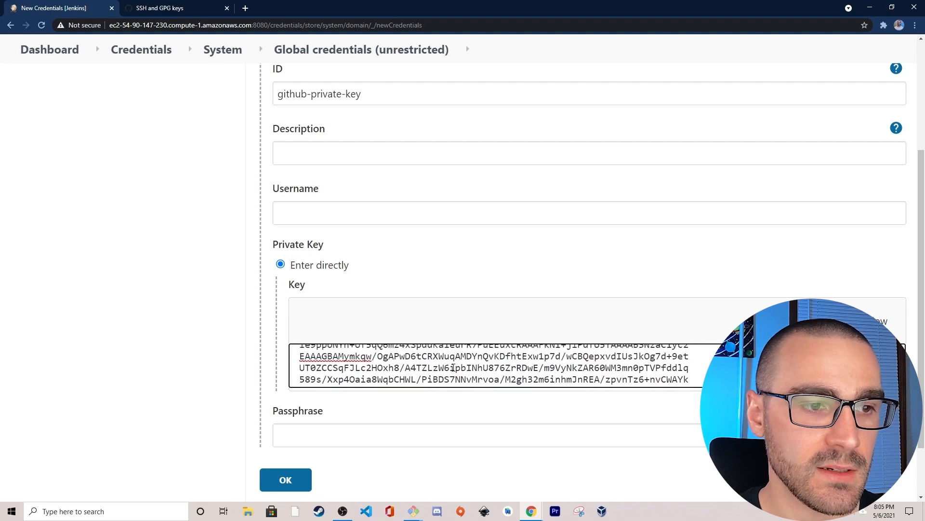
{"action": "scroll", "coordinate": [251, 386], "scroll_direction": "down", "scroll_amount": 1}
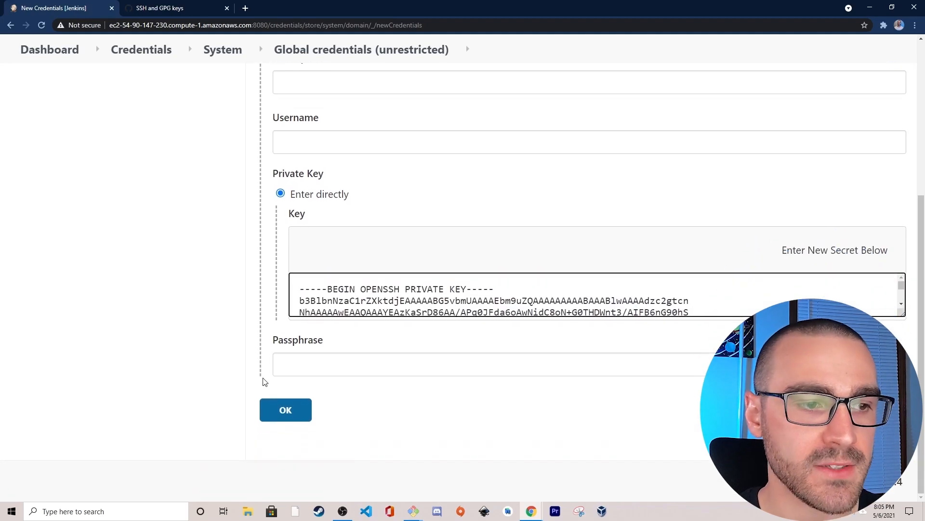
{"action": "left_click", "coordinate": [289, 363]}
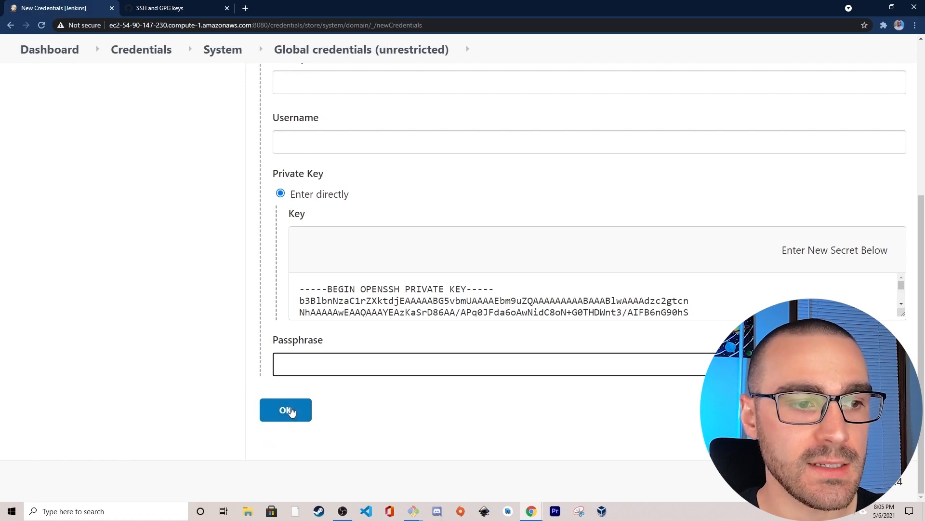
{"action": "left_click", "coordinate": [289, 409]}
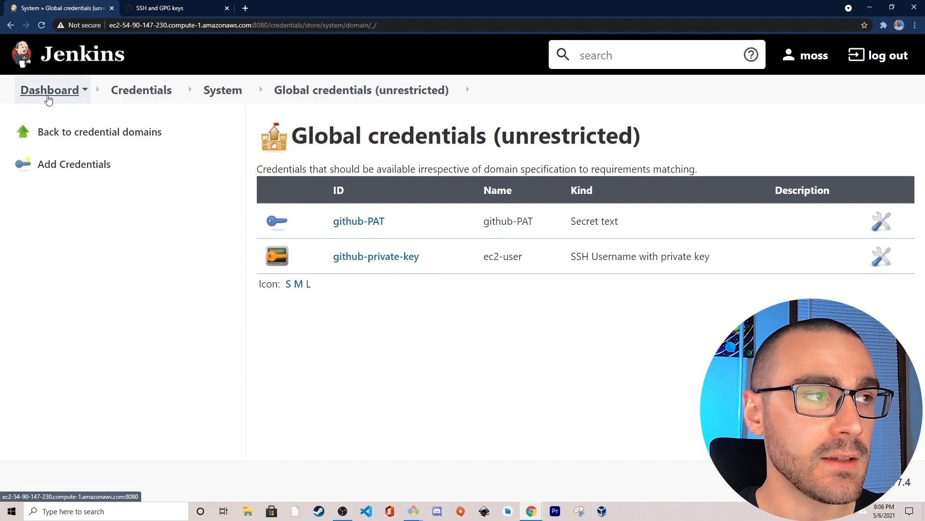
- Return to the dashboard and create a new Freestyle project named test-job
{"action": "left_click", "coordinate": [54, 92]}
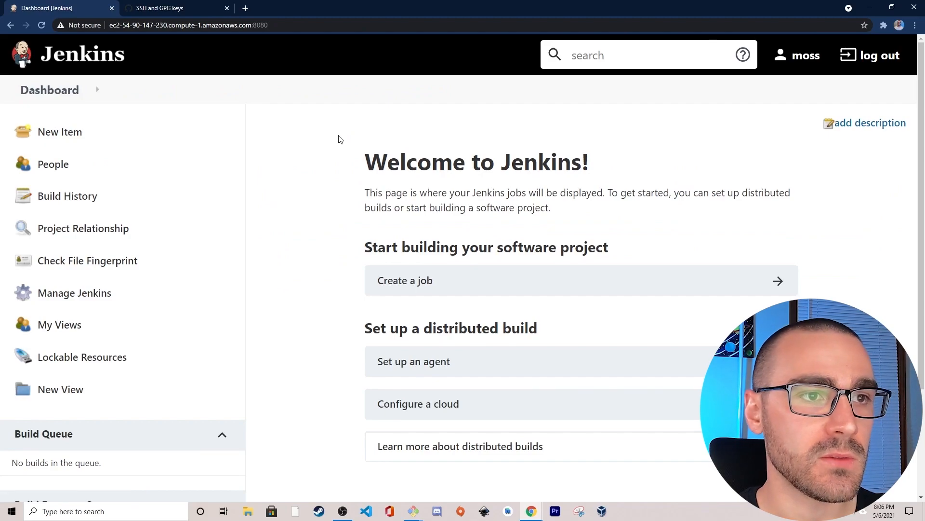
{"action": "double_click", "coordinate": [339, 138]}
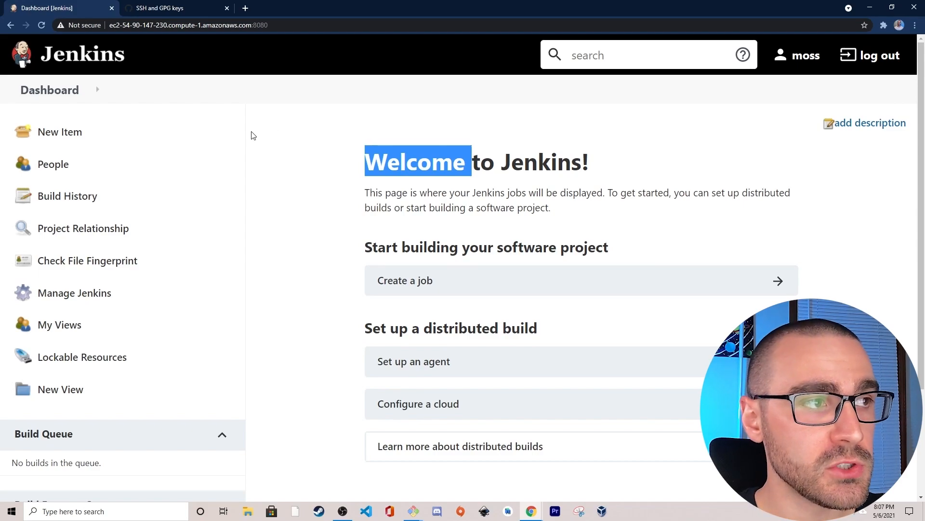
{"action": "left_click", "coordinate": [60, 141]}
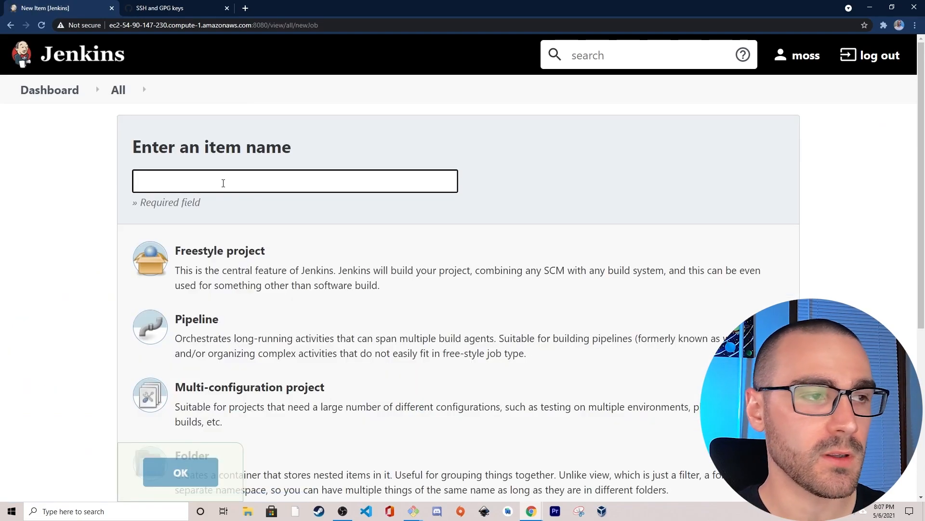
{"action": "type", "text": "test-job"}
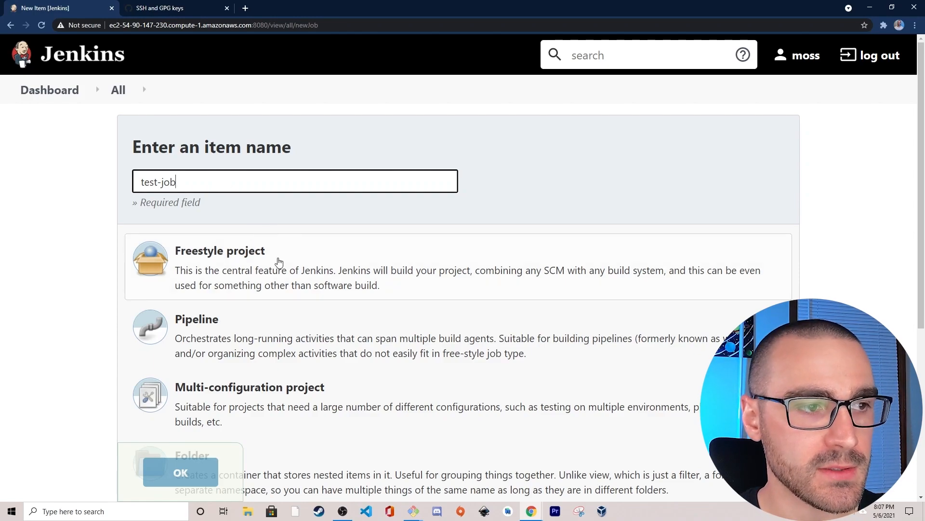
{"action": "left_click", "coordinate": [278, 262]}
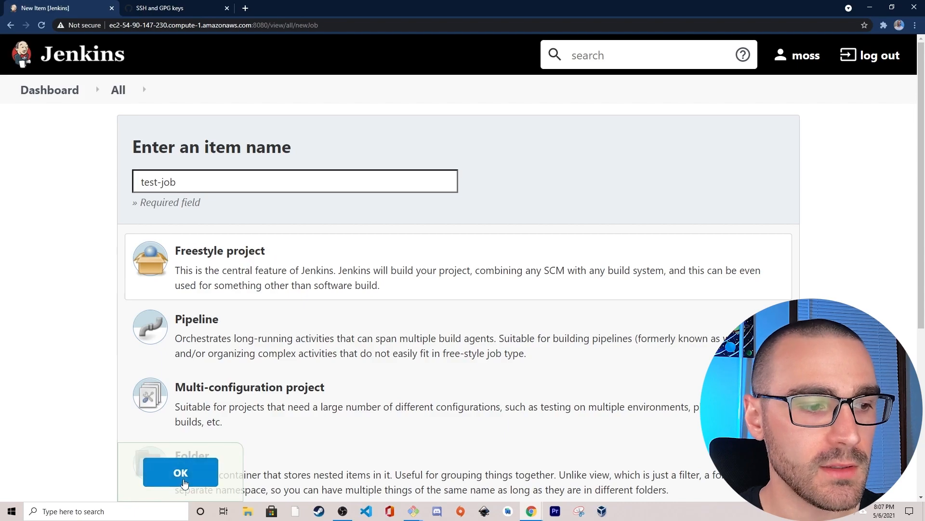
{"action": "left_click", "coordinate": [186, 481]}
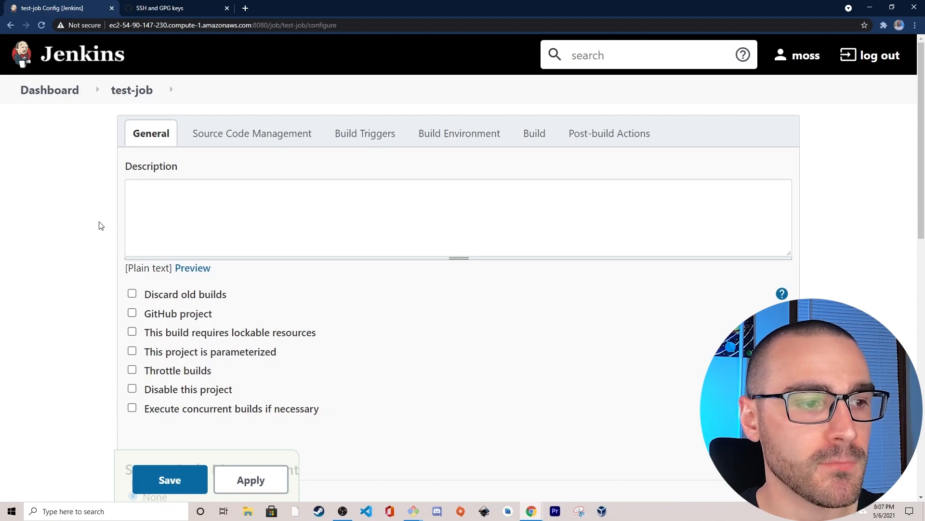
- Set the job's source code management to Git and bring up its repository settings
{"action": "scroll", "coordinate": [116, 230], "scroll_direction": "down", "scroll_amount": 4}
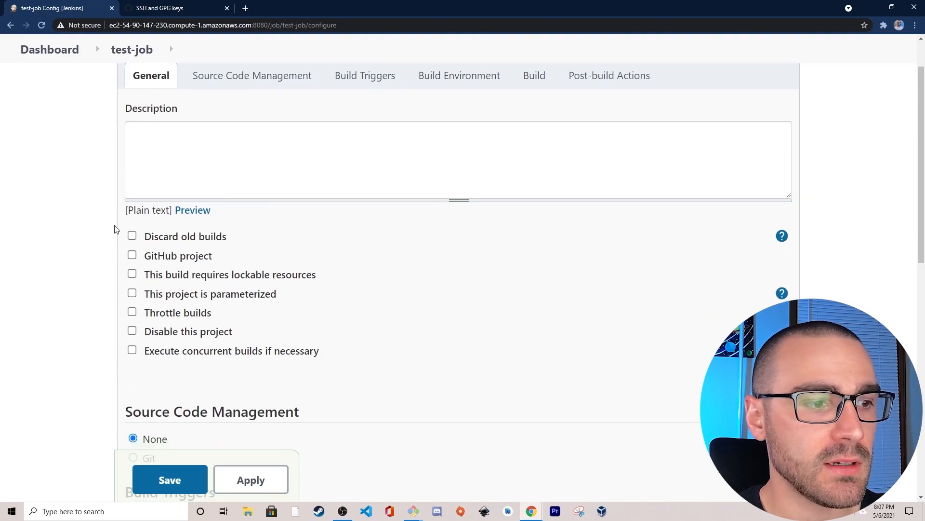
{"action": "scroll", "coordinate": [144, 229], "scroll_direction": "down", "scroll_amount": 1}
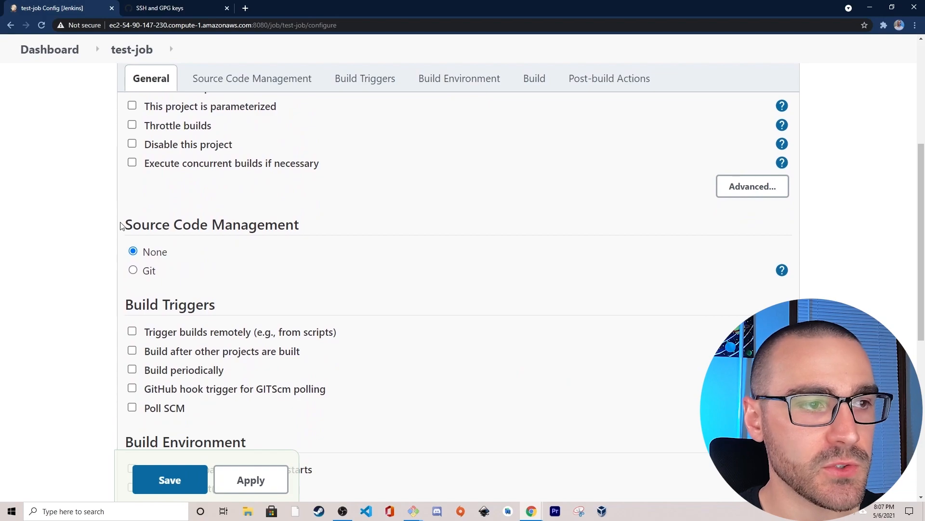
{"action": "left_click", "coordinate": [133, 272]}
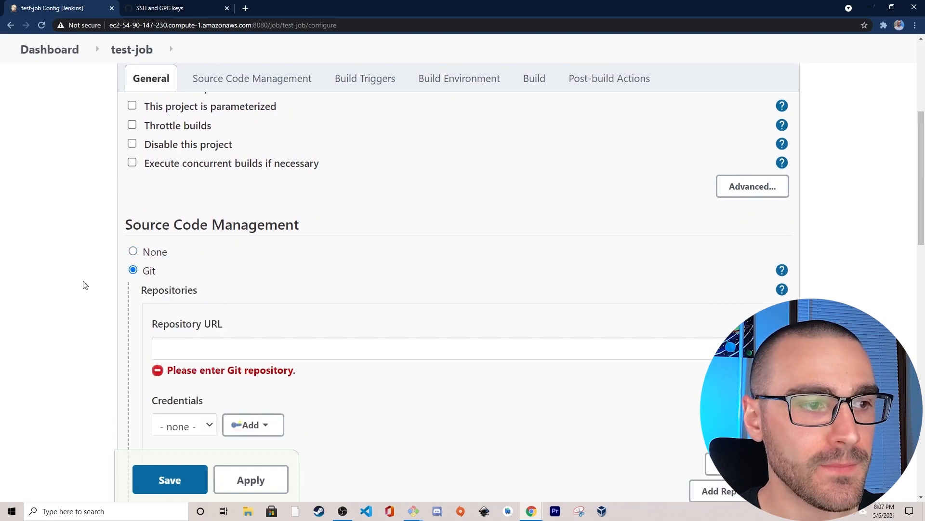
{"action": "scroll", "coordinate": [84, 284], "scroll_direction": "down", "scroll_amount": 2}
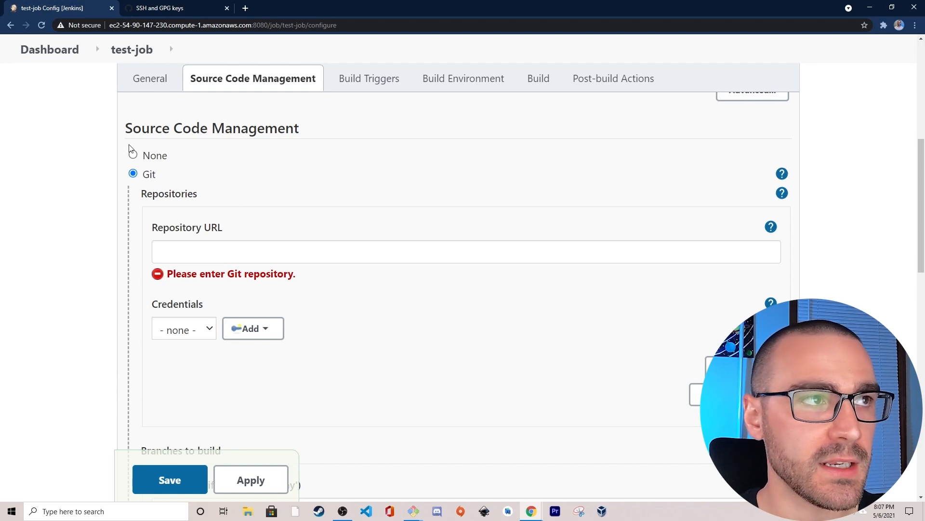
- Switch to GitHub, open the test-repo repository from the account's own repositories, and bring up its clone options
{"action": "left_click", "coordinate": [164, 9]}
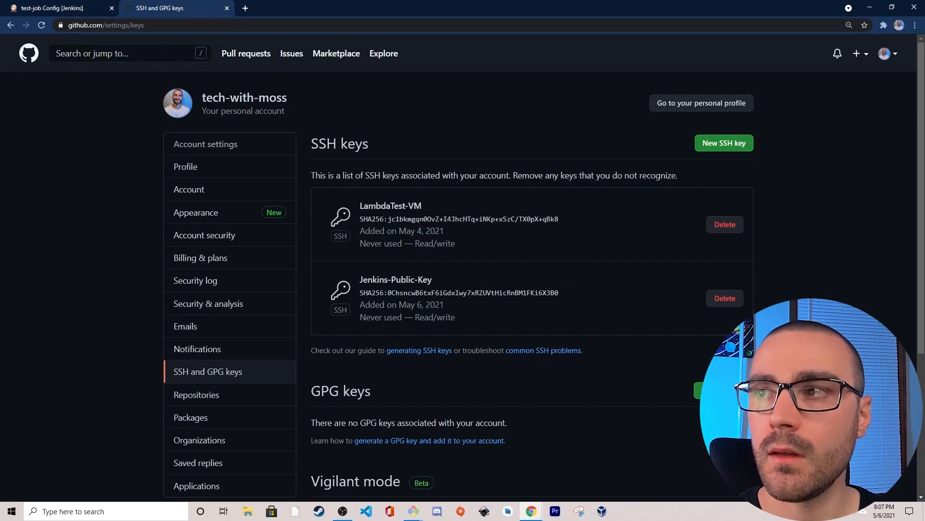
{"action": "left_click", "coordinate": [892, 53]}
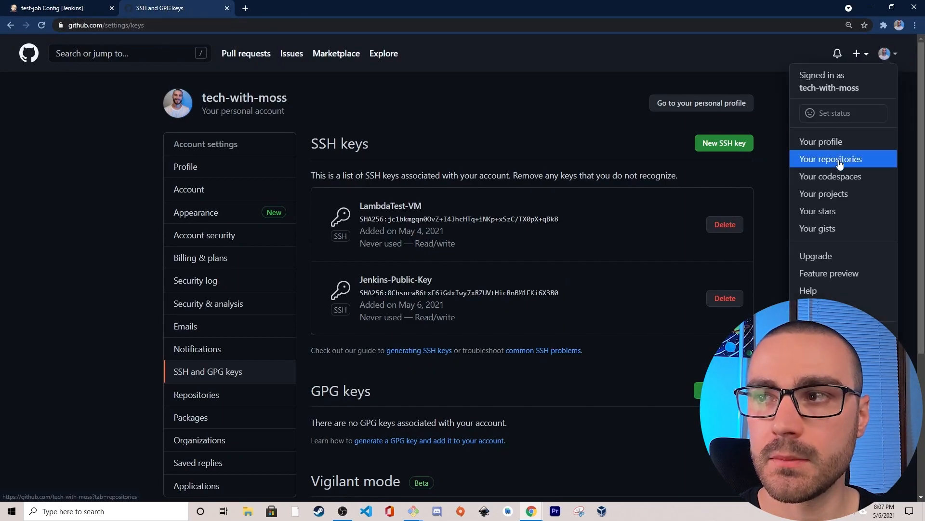
{"action": "left_click", "coordinate": [874, 162]}
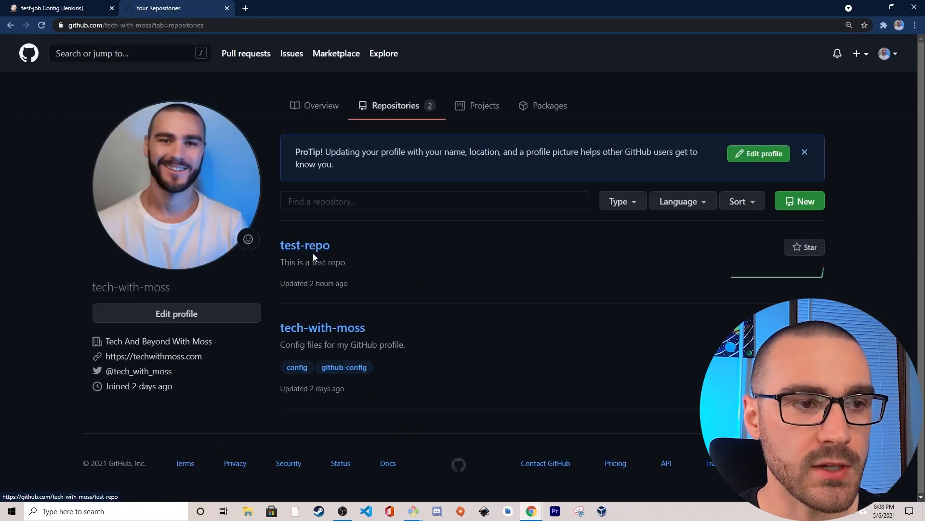
{"action": "left_click", "coordinate": [299, 247]}
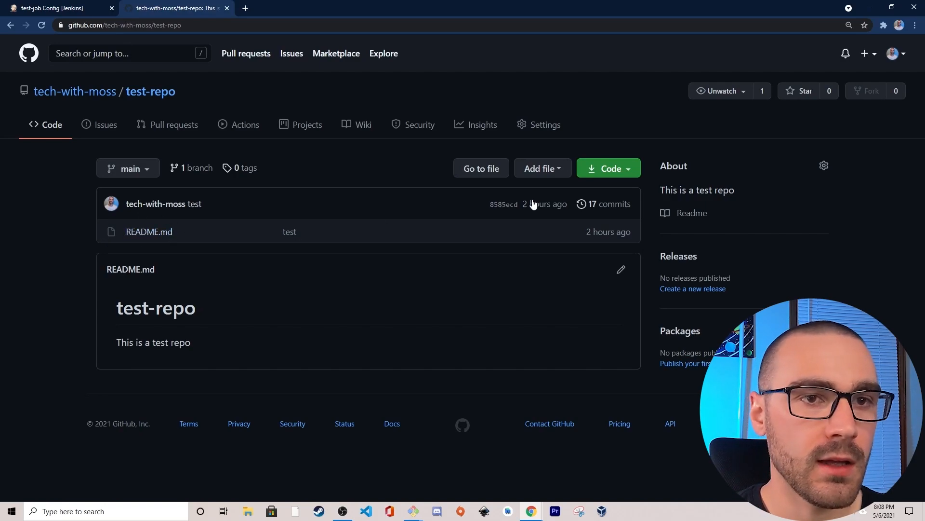
{"action": "left_click", "coordinate": [628, 170]}
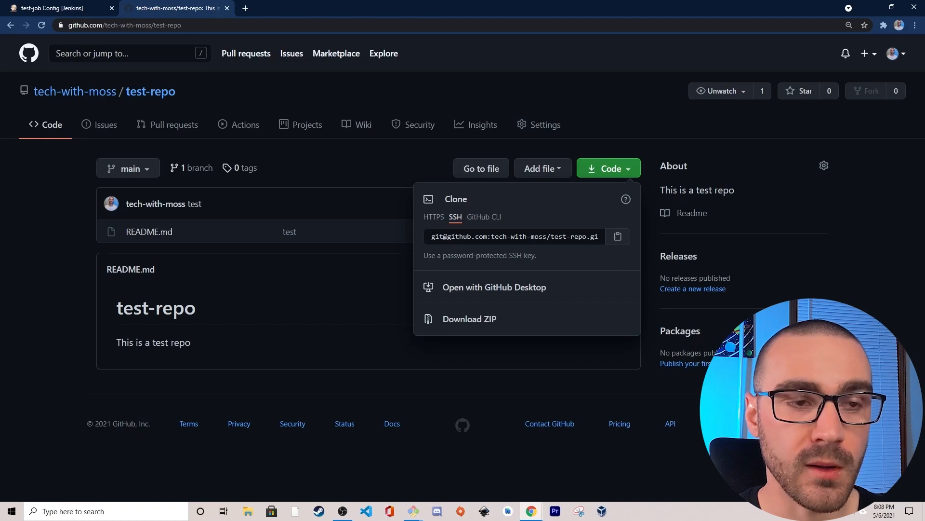
- Compare the HTTPS and SSH clone addresses of test-repo
{"action": "left_click", "coordinate": [438, 220]}
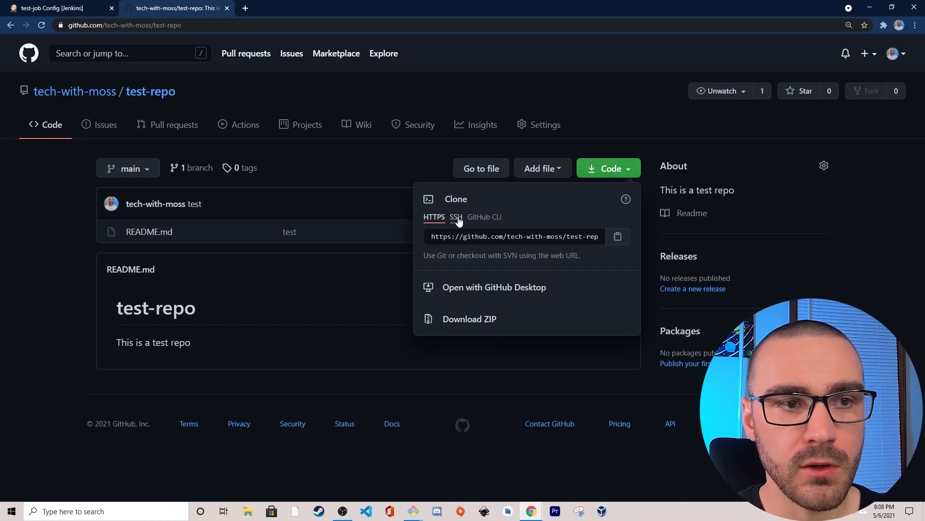
{"action": "left_click", "coordinate": [456, 218]}
{"action": "left_click", "coordinate": [433, 219]}
{"action": "left_click", "coordinate": [455, 218]}
{"action": "left_click", "coordinate": [434, 220]}
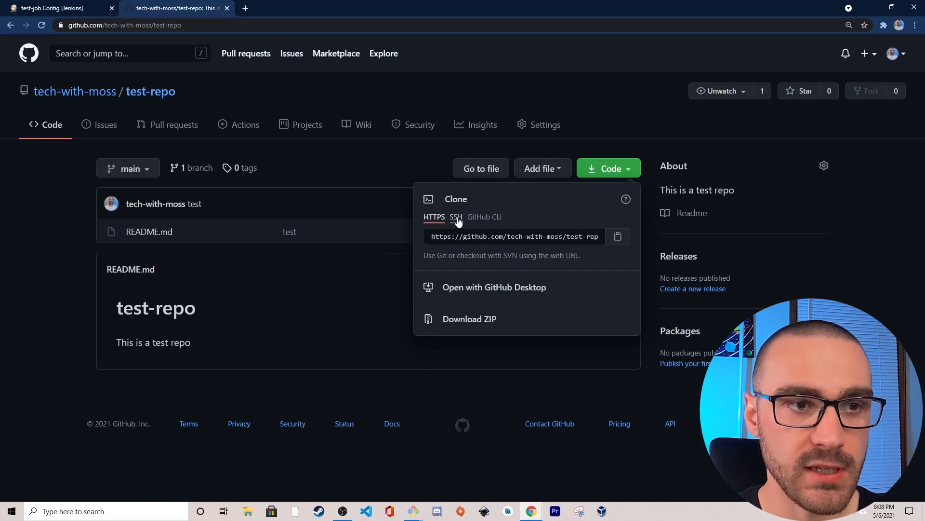
{"action": "left_click", "coordinate": [460, 221]}
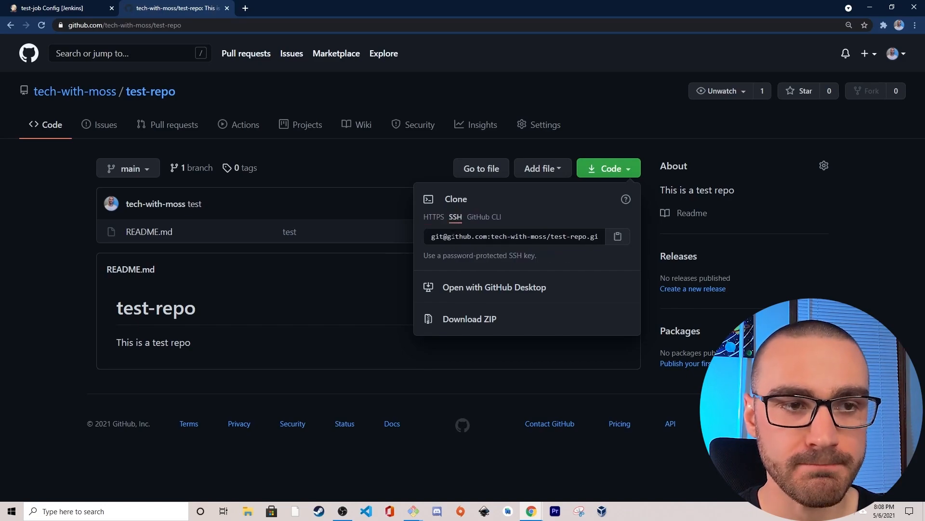
{"action": "left_click", "coordinate": [493, 235]}
{"action": "key", "text": "ctrl+c"}
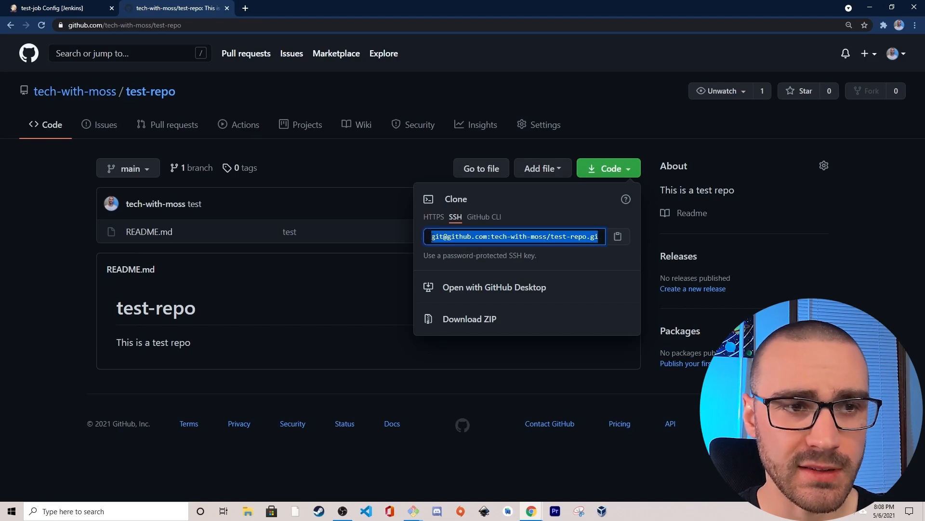
{"action": "left_click", "coordinate": [517, 236]}
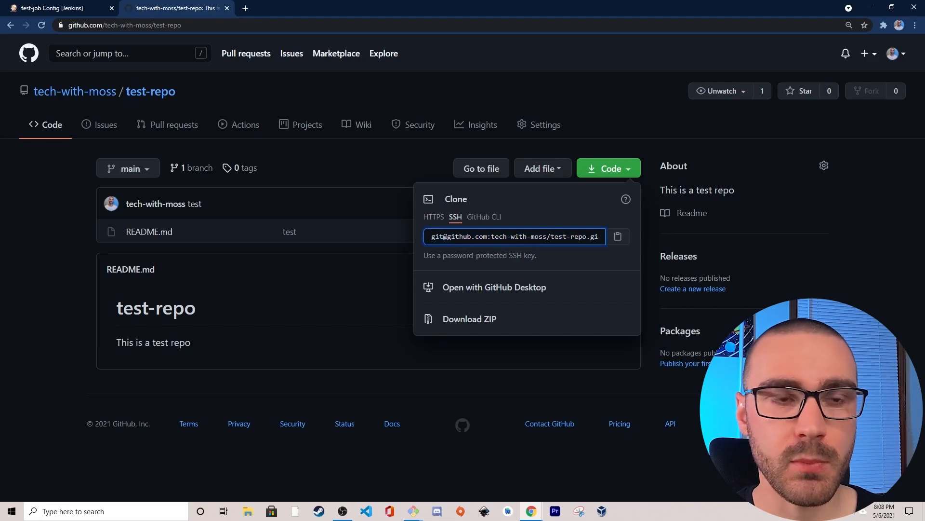
{"action": "triple_click", "coordinate": [516, 236]}
{"action": "left_click", "coordinate": [517, 236]}
{"action": "left_click", "coordinate": [435, 220]}
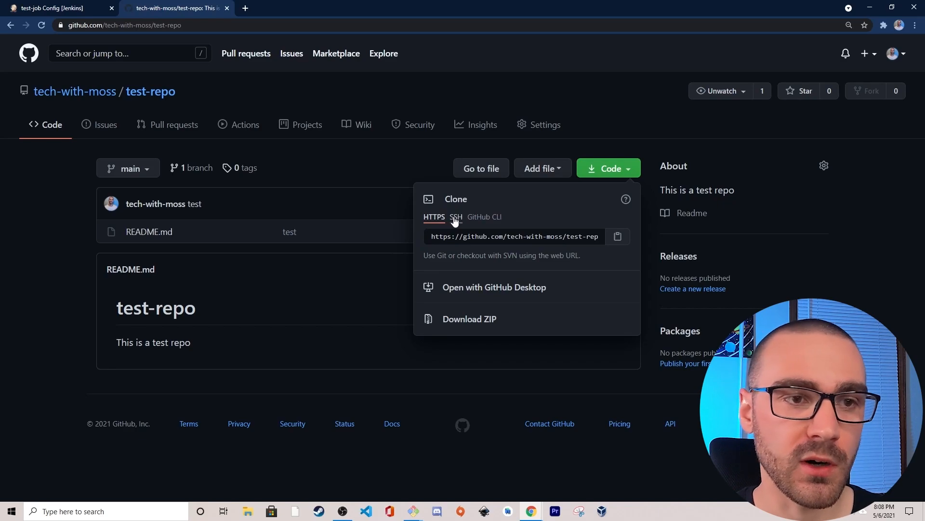
{"action": "left_click", "coordinate": [455, 218]}
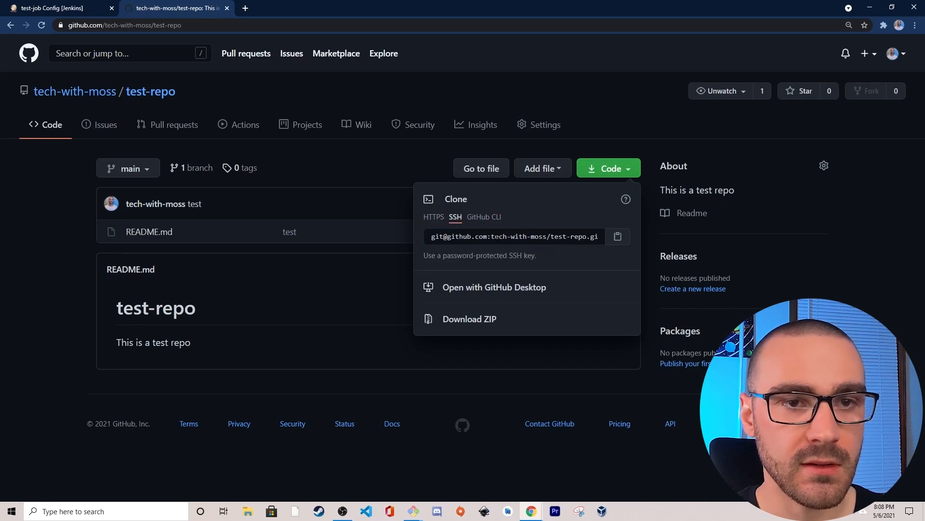
{"action": "left_click", "coordinate": [576, 237]}
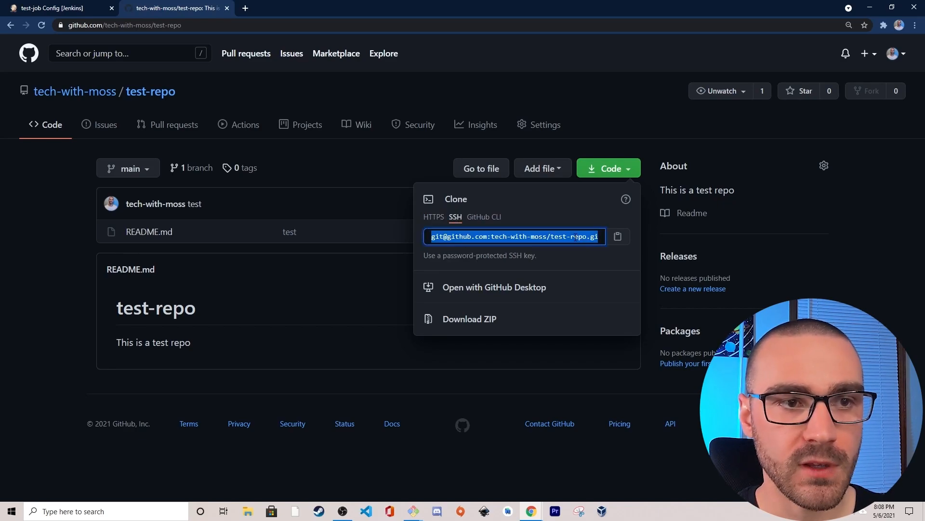
{"action": "left_click", "coordinate": [618, 237]}
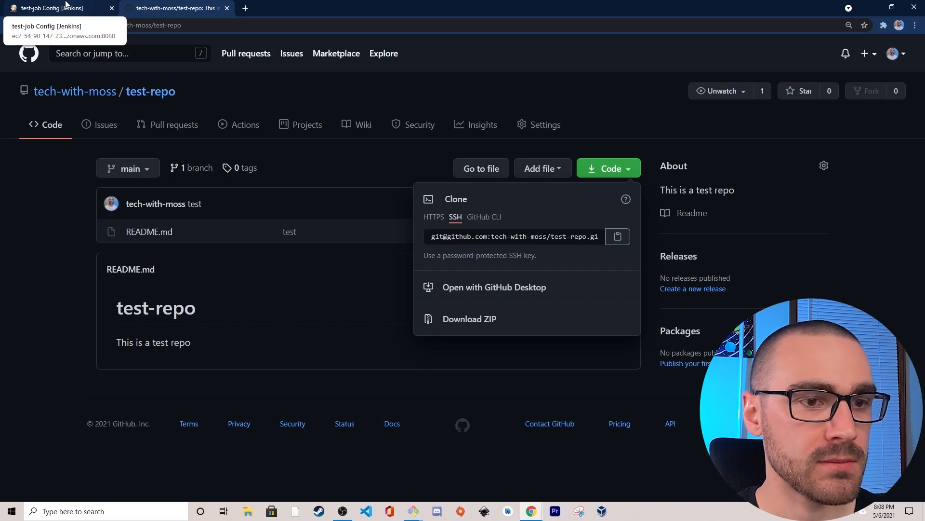
{"action": "left_click", "coordinate": [66, 5]}
{"action": "left_click", "coordinate": [211, 249]}
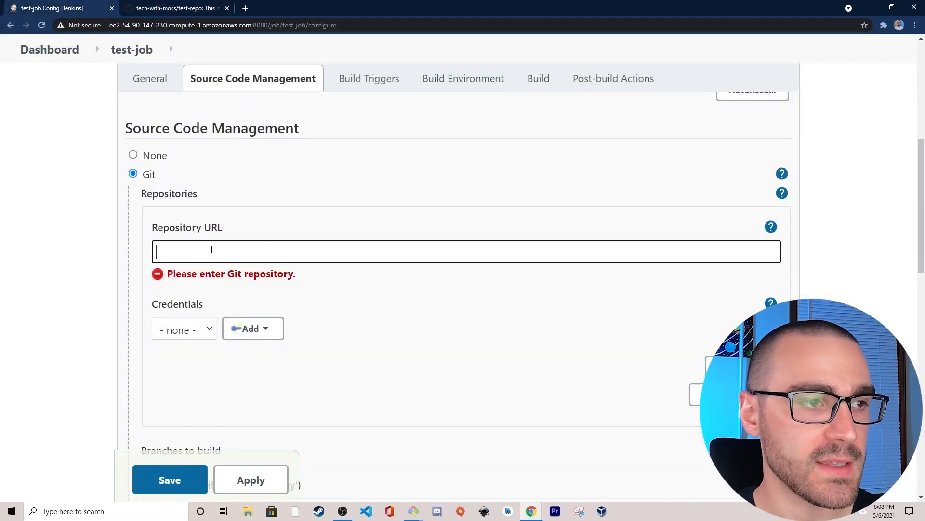
{"action": "key", "text": "ctrl+v"}
{"action": "left_click", "coordinate": [93, 244]}
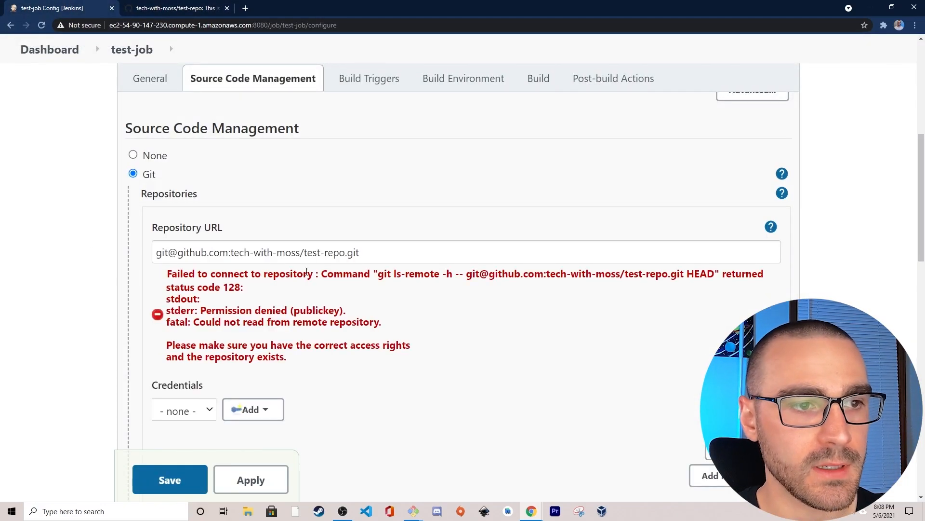
- Review the repository connection error and choose the ec2-user credentials for the Git repository
{"action": "scroll", "coordinate": [311, 273], "scroll_direction": "down", "scroll_amount": 1}
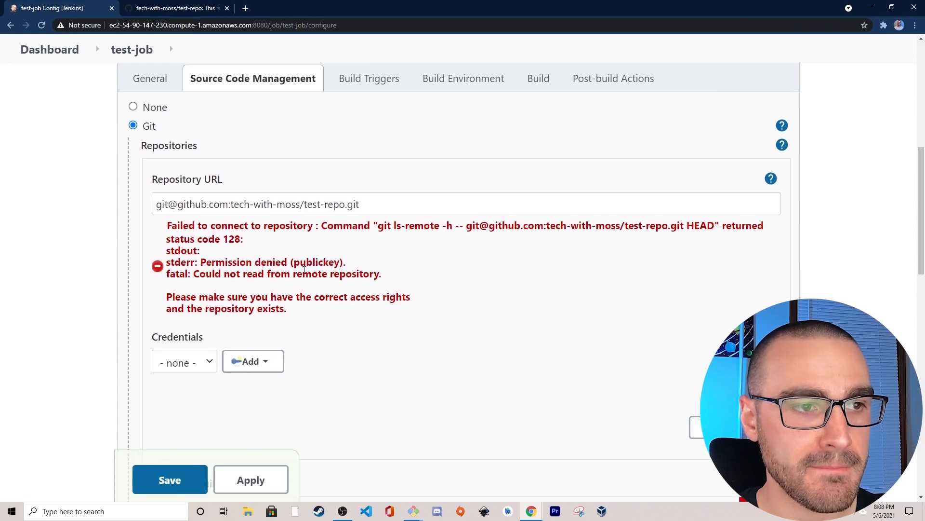
{"action": "left_click_drag", "start_coordinate": [201, 263], "coordinate": [335, 263]}
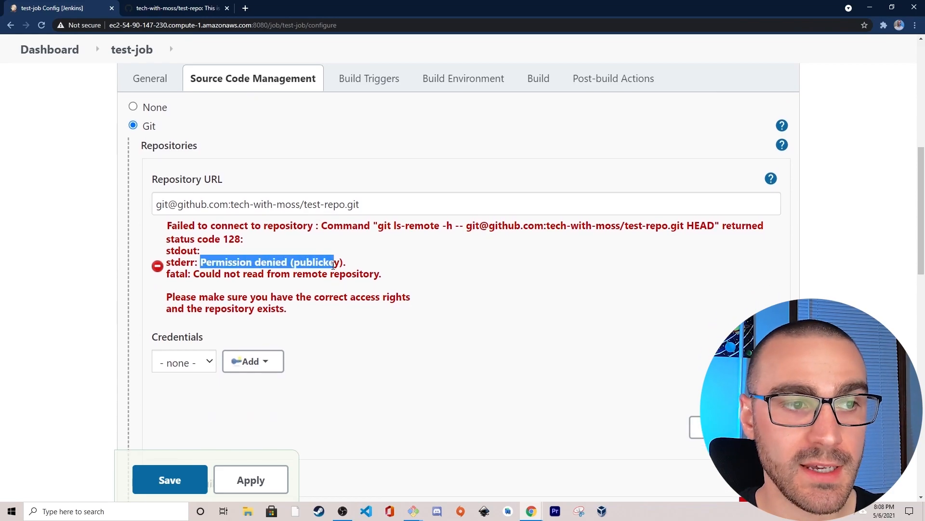
{"action": "left_click", "coordinate": [284, 292]}
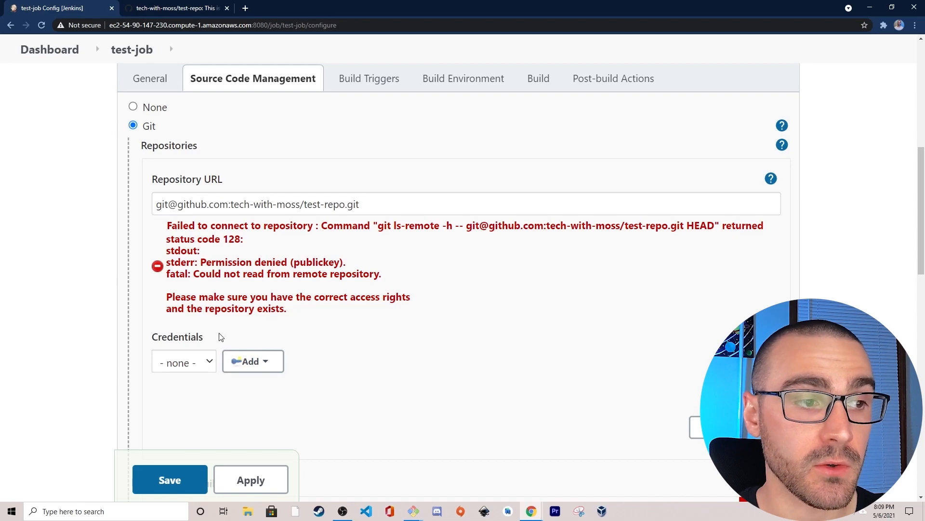
{"action": "left_click_drag", "start_coordinate": [204, 341], "coordinate": [150, 335]}
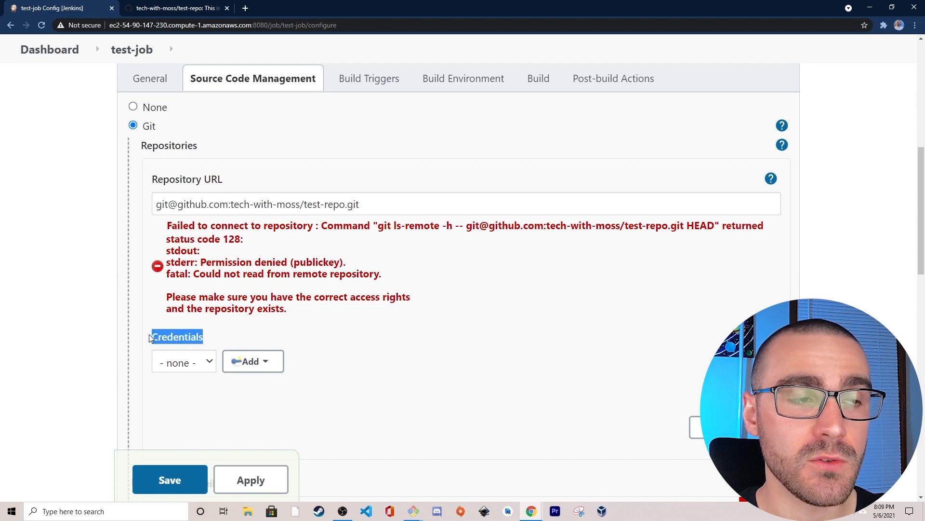
{"action": "left_click", "coordinate": [202, 202]}
{"action": "left_click", "coordinate": [86, 307]}
{"action": "scroll", "coordinate": [190, 286], "scroll_direction": "down", "scroll_amount": 1}
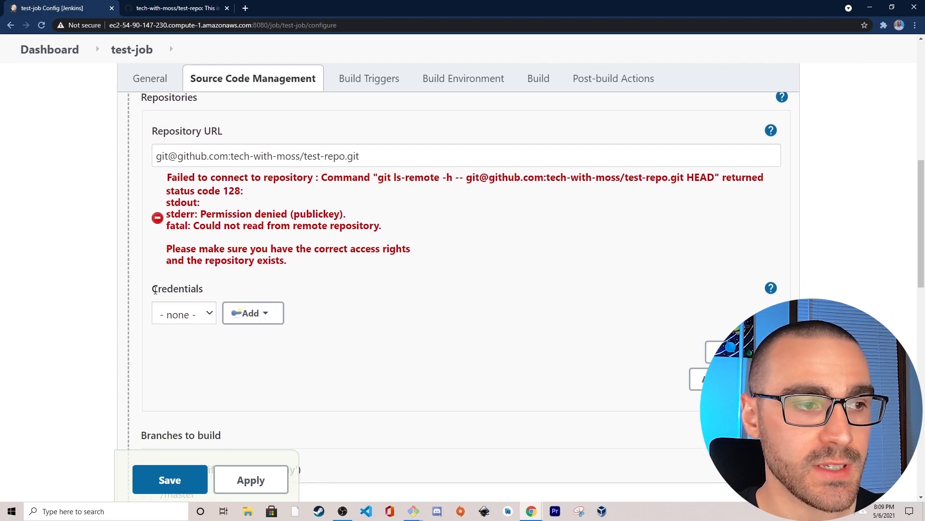
{"action": "left_click", "coordinate": [187, 314]}
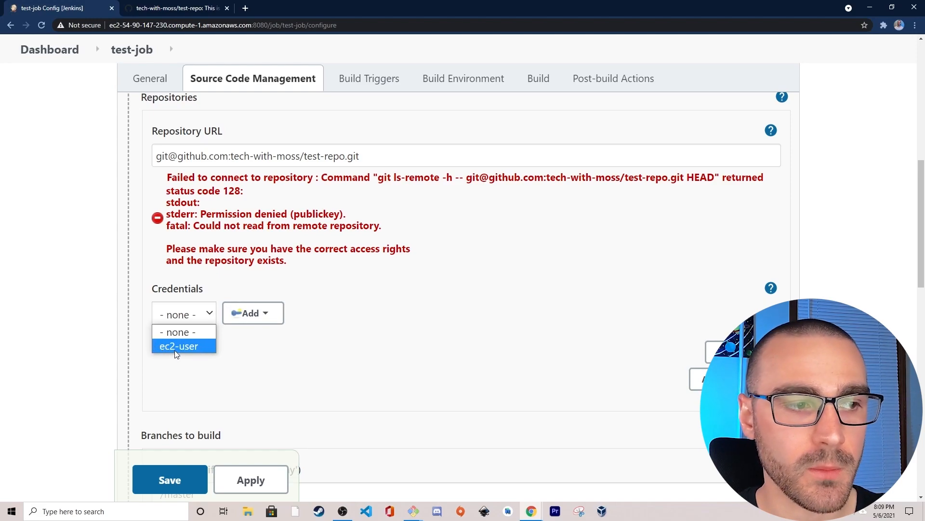
{"action": "left_click", "coordinate": [202, 345]}
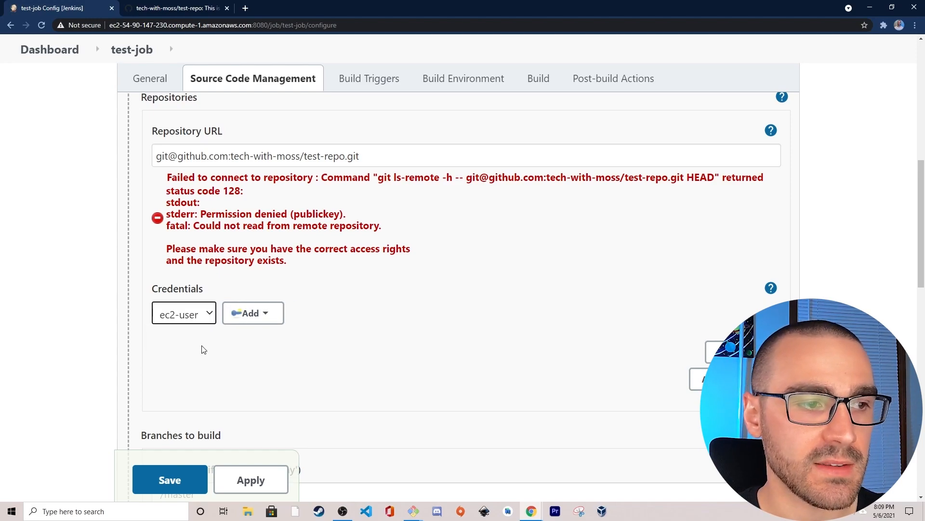
- Set the branch specifier under Branches to build to */main
{"action": "scroll", "coordinate": [221, 335], "scroll_direction": "up", "scroll_amount": 1}
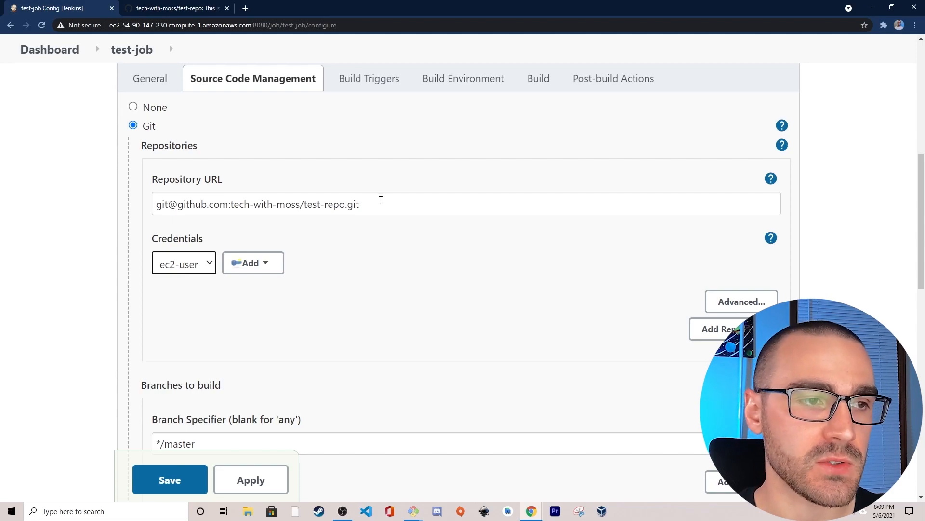
{"action": "scroll", "coordinate": [94, 251], "scroll_direction": "up", "scroll_amount": 1}
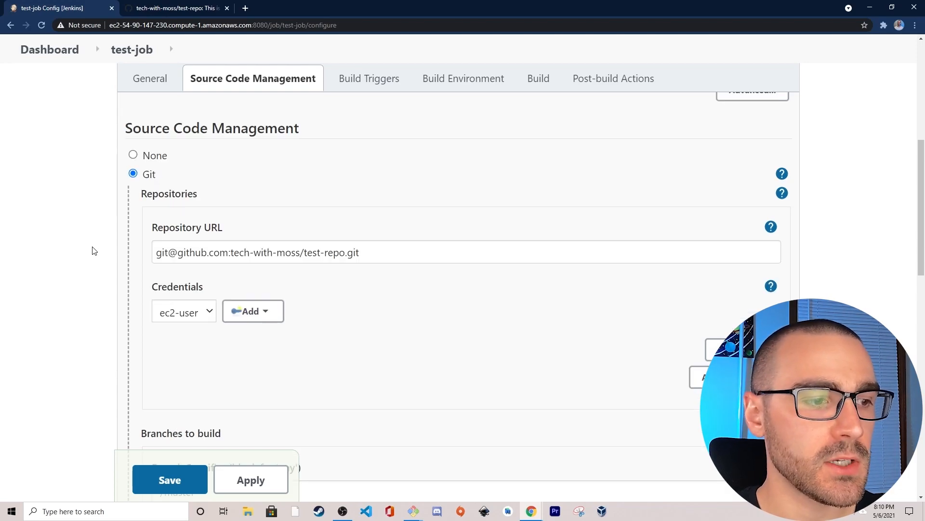
{"action": "scroll", "coordinate": [94, 251], "scroll_direction": "down", "scroll_amount": 2}
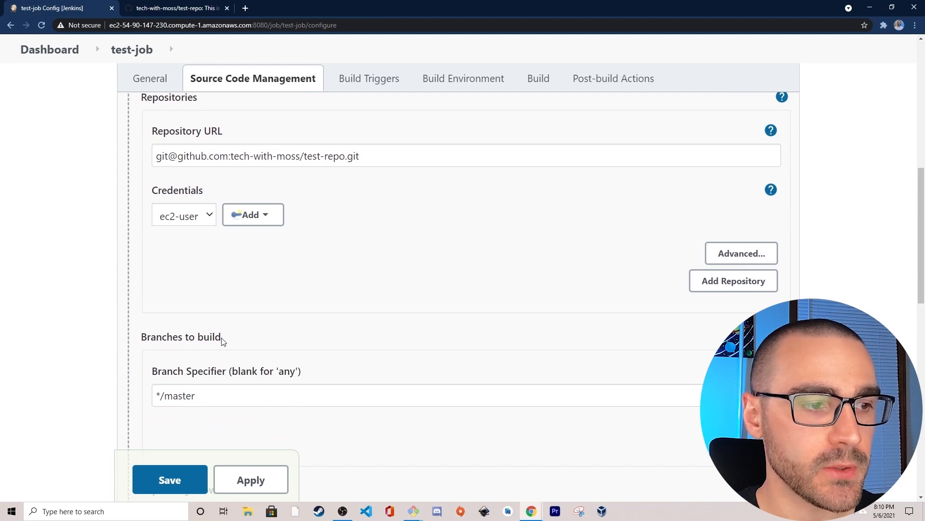
{"action": "scroll", "coordinate": [221, 376], "scroll_direction": "down", "scroll_amount": 1}
{"action": "left_click_drag", "start_coordinate": [195, 347], "coordinate": [167, 351]}
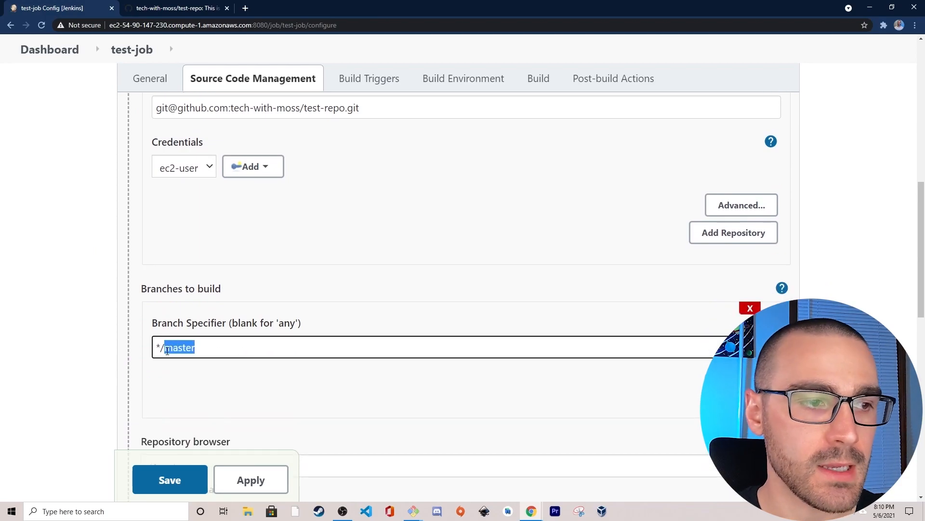
{"action": "type", "text": "main"}
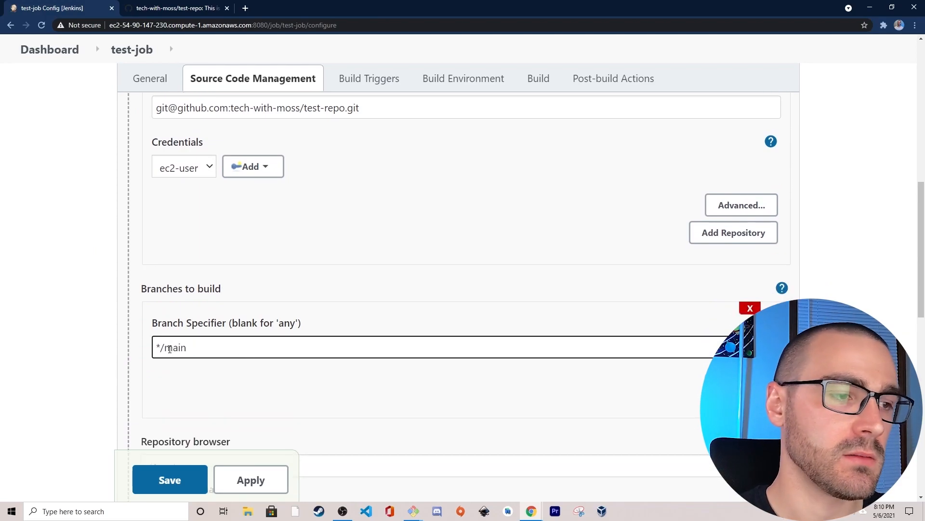
{"action": "left_click", "coordinate": [113, 343]}
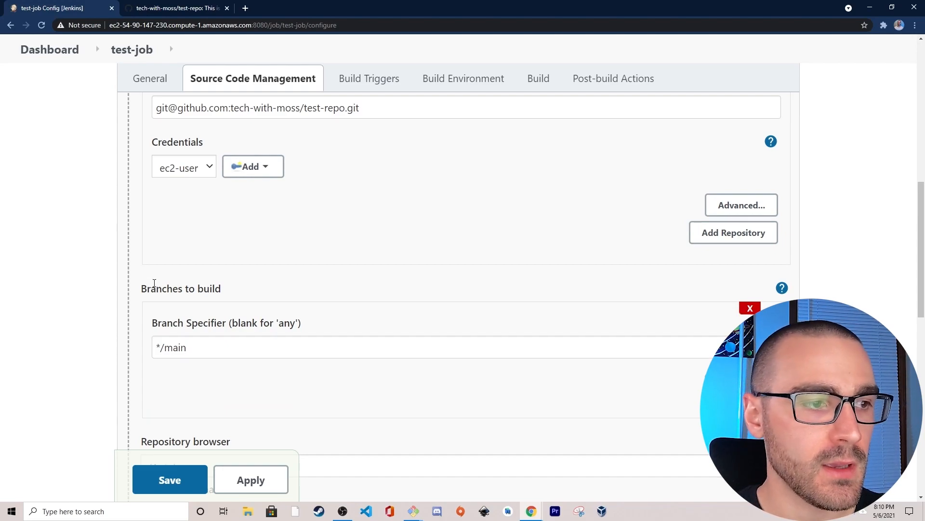
- Read the help for the GitHub hook trigger for GITScm polling and enable that build trigger
{"action": "scroll", "coordinate": [82, 289], "scroll_direction": "down", "scroll_amount": 3}
{"action": "scroll", "coordinate": [86, 280], "scroll_direction": "down", "scroll_amount": 4}
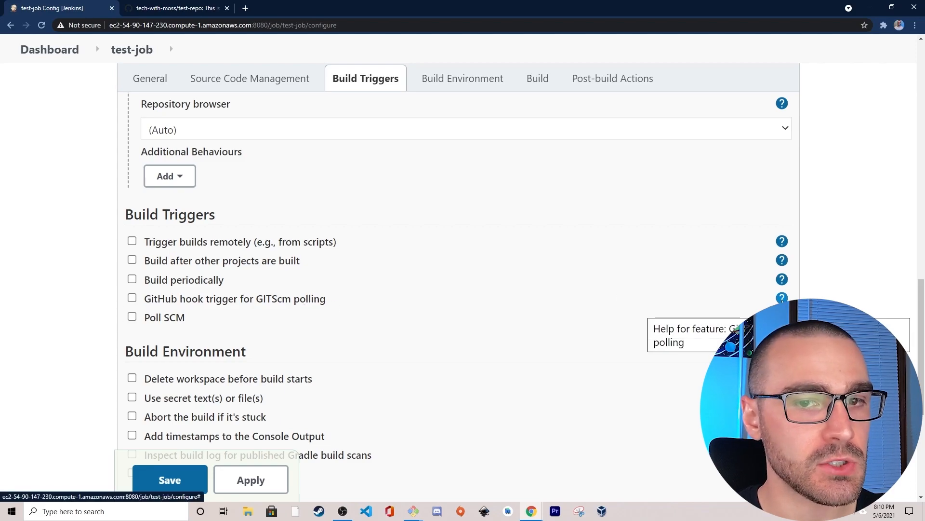
{"action": "left_click", "coordinate": [782, 298]}
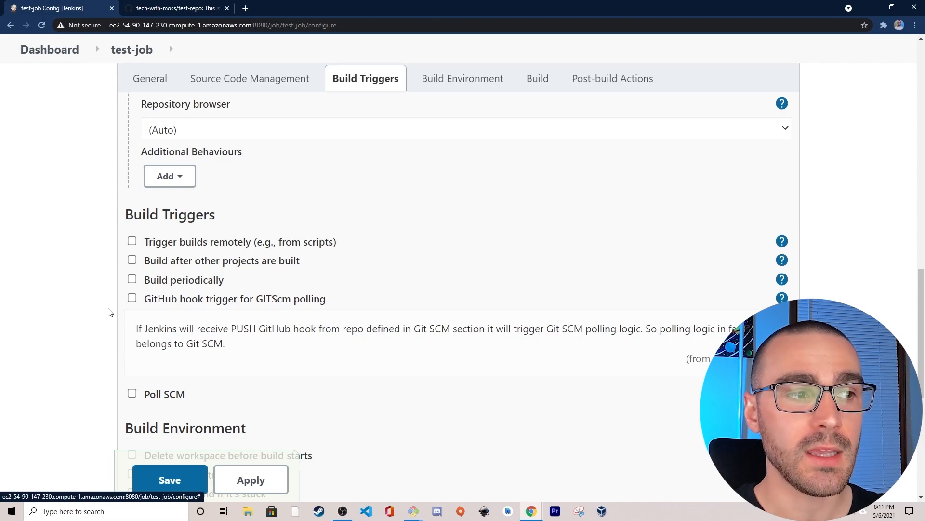
{"action": "left_click", "coordinate": [132, 298]}
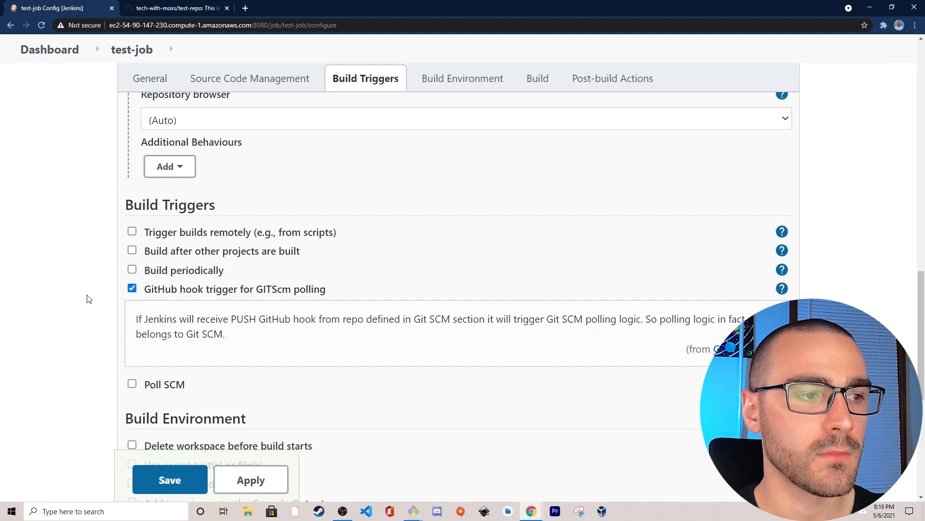
- Add the post-build action Set GitHub commit status (universal) to the job
{"action": "scroll", "coordinate": [88, 299], "scroll_direction": "down", "scroll_amount": 6}
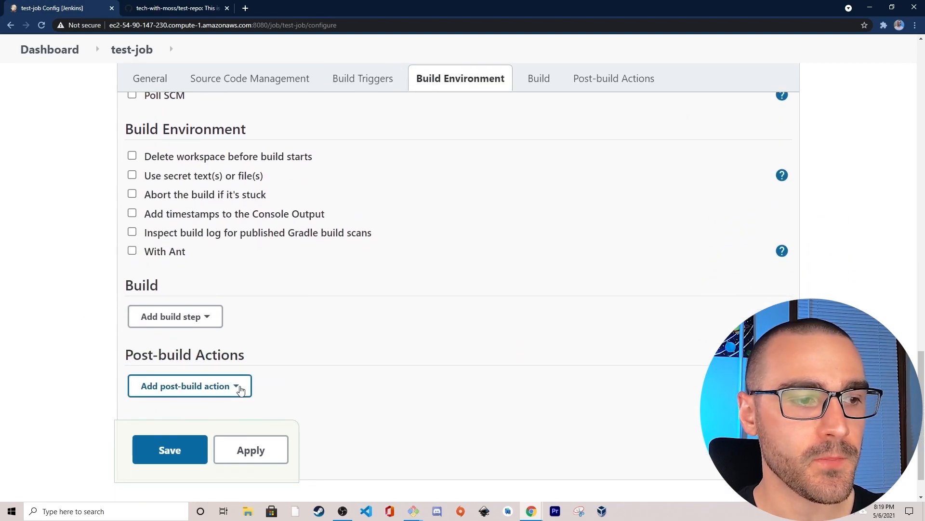
{"action": "left_click", "coordinate": [249, 389]}
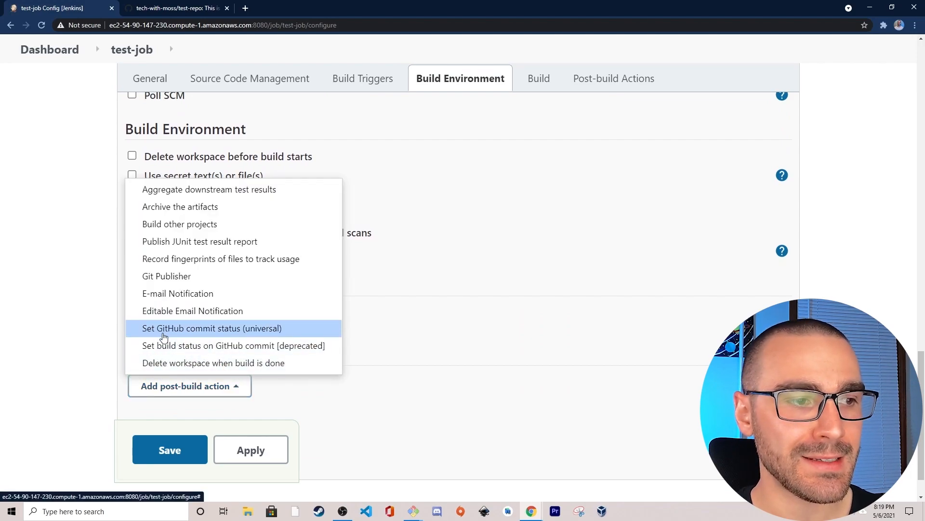
{"action": "left_click", "coordinate": [203, 331]}
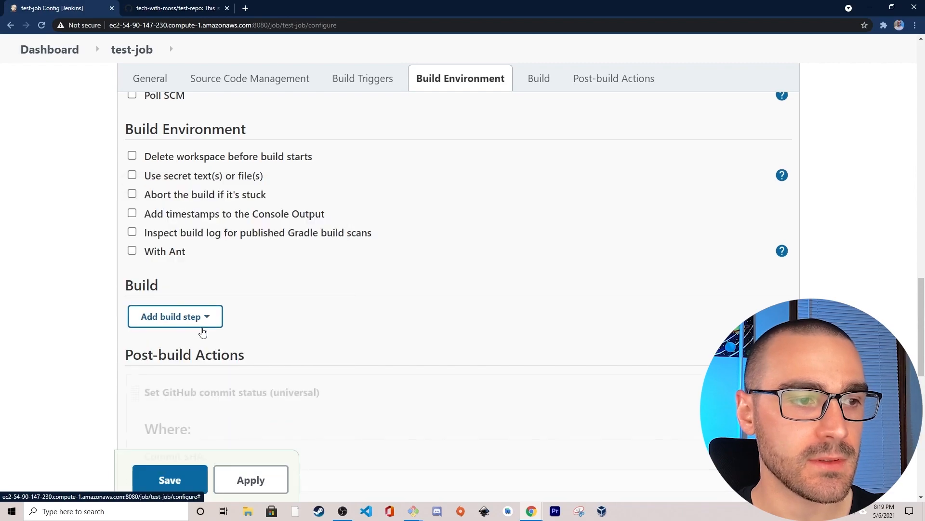
- Review the Where and What settings of the GitHub commit status action, including the Status result options
{"action": "scroll", "coordinate": [42, 346], "scroll_direction": "down", "scroll_amount": 3}
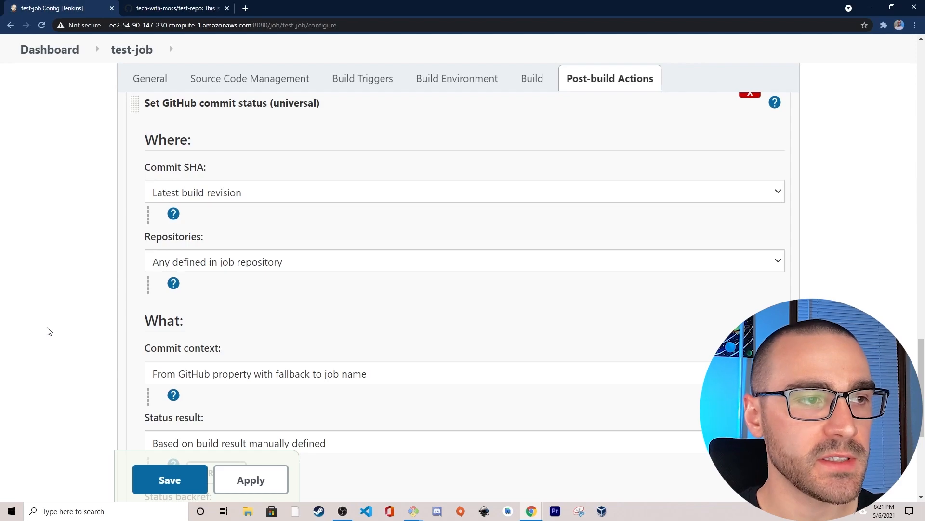
{"action": "scroll", "coordinate": [238, 225], "scroll_direction": "down", "scroll_amount": 1}
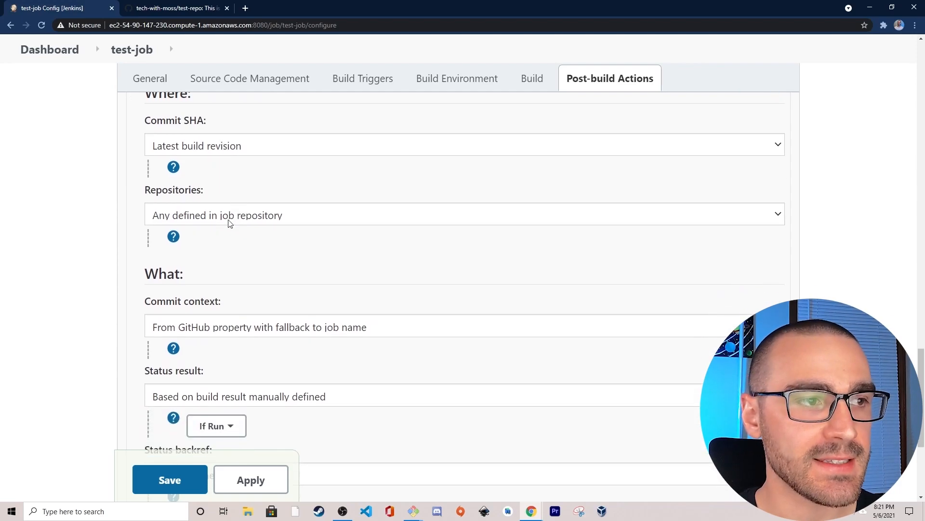
{"action": "scroll", "coordinate": [191, 282], "scroll_direction": "down", "scroll_amount": 2}
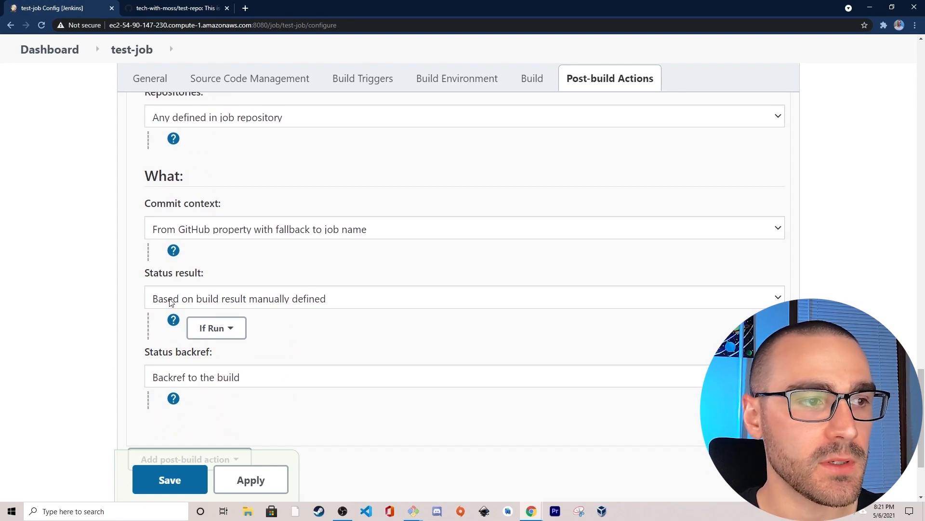
{"action": "left_click", "coordinate": [210, 300]}
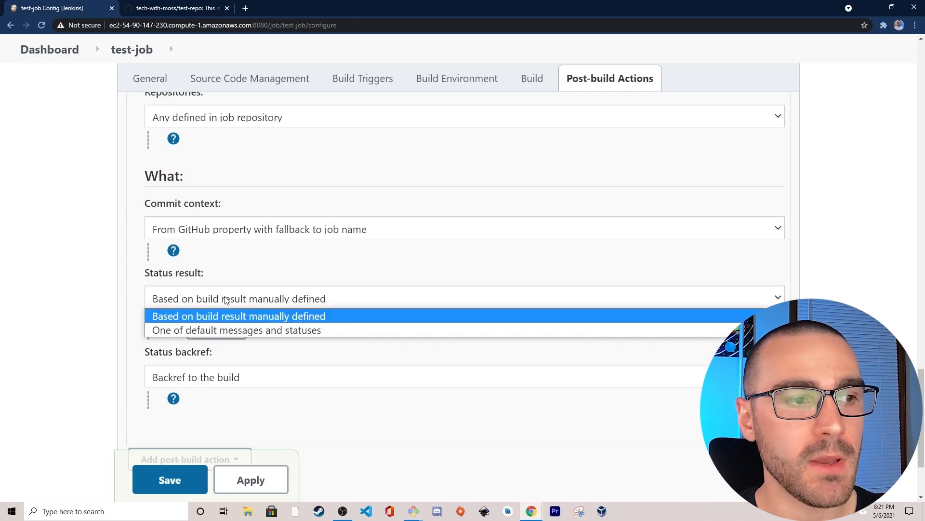
{"action": "left_click", "coordinate": [207, 317]}
{"action": "left_click", "coordinate": [218, 329]}
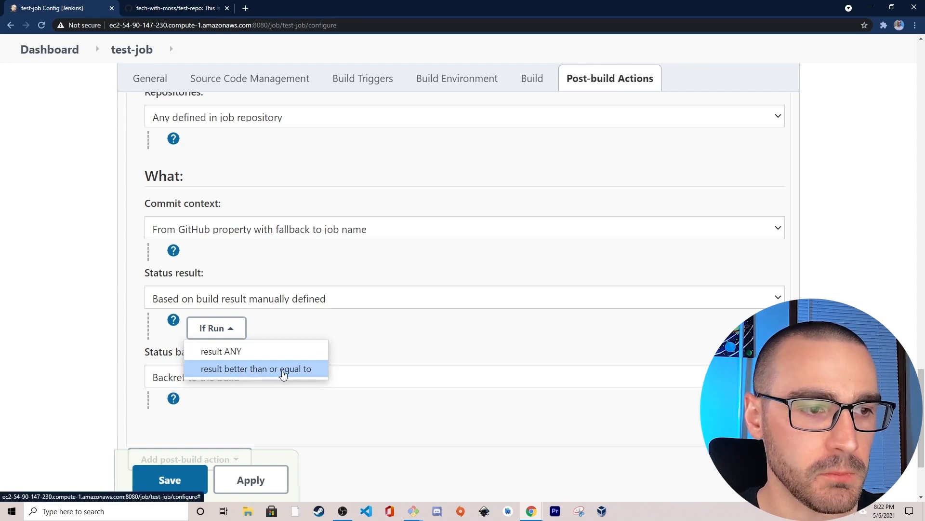
{"action": "left_click", "coordinate": [278, 369]}
{"action": "scroll", "coordinate": [326, 284], "scroll_direction": "down", "scroll_amount": 2}
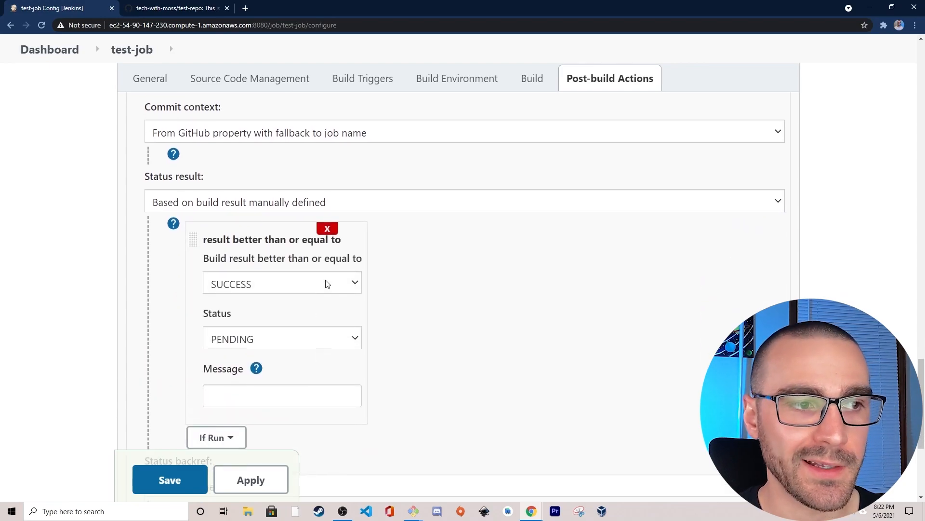
{"action": "left_click", "coordinate": [326, 284]}
{"action": "left_click", "coordinate": [313, 302]}
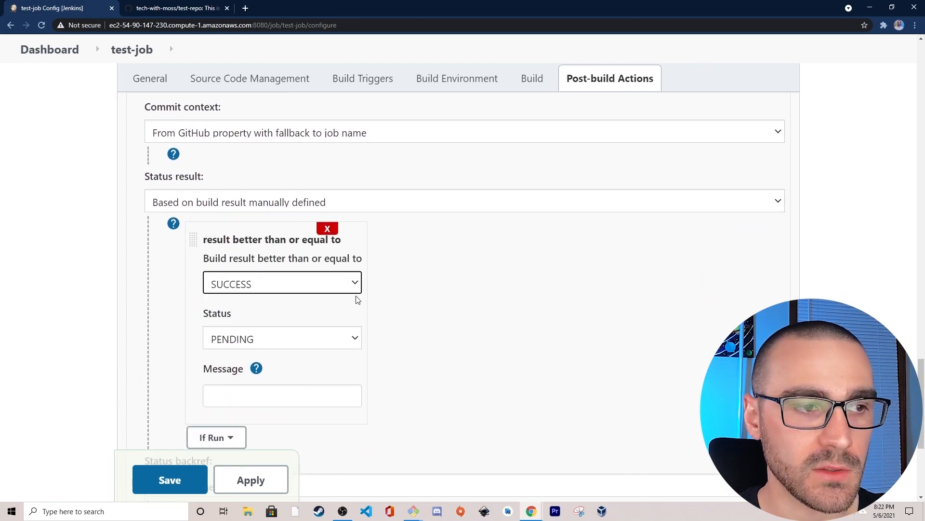
{"action": "left_click", "coordinate": [279, 400]}
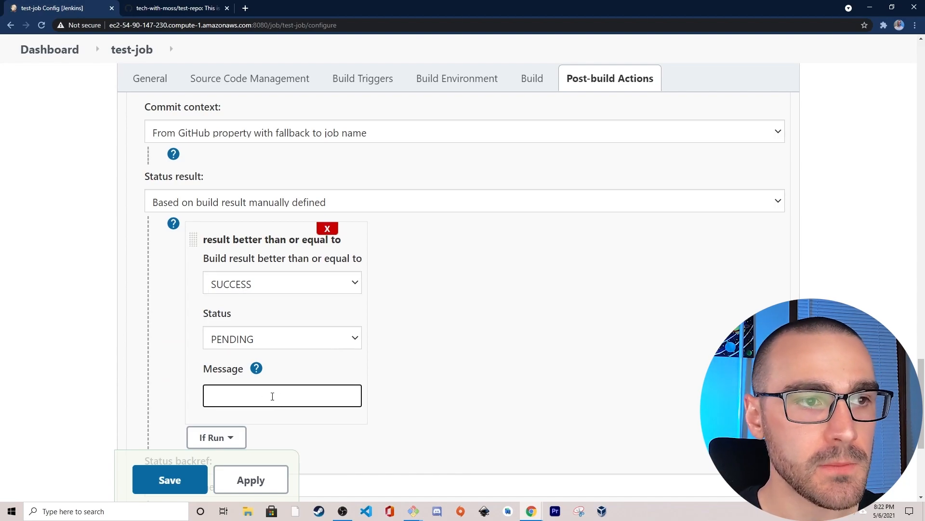
{"action": "left_click", "coordinate": [327, 228]}
- Set the commit status action's Status result to One of default messages and statuses and save the job configuration
{"action": "left_click", "coordinate": [329, 202]}
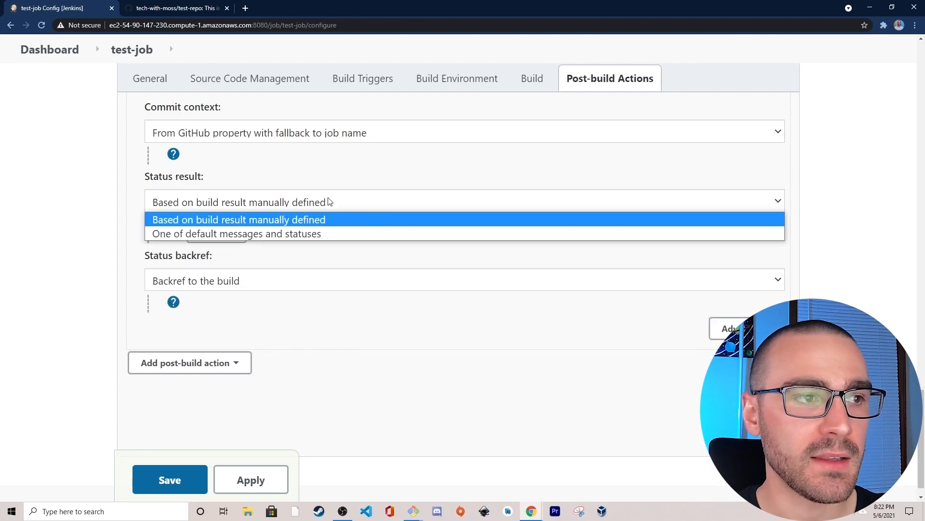
{"action": "left_click", "coordinate": [299, 235]}
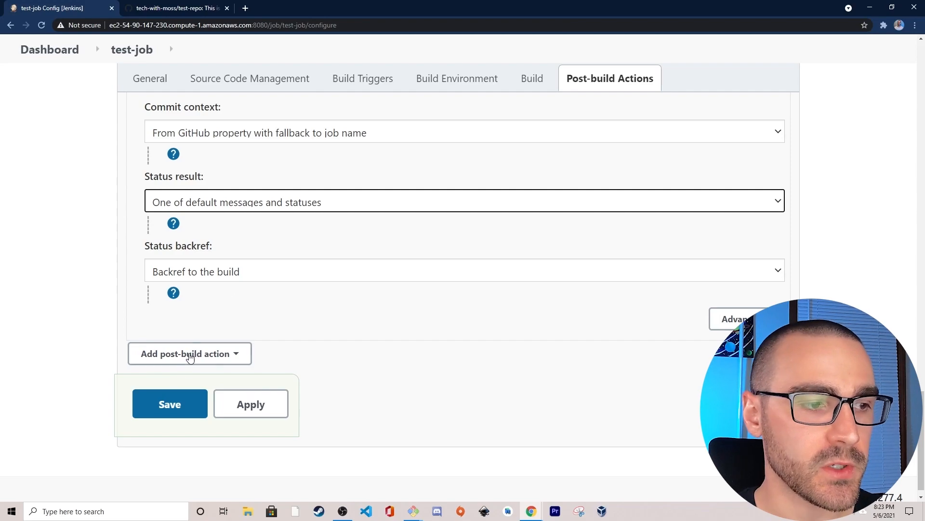
{"action": "left_click", "coordinate": [183, 411]}
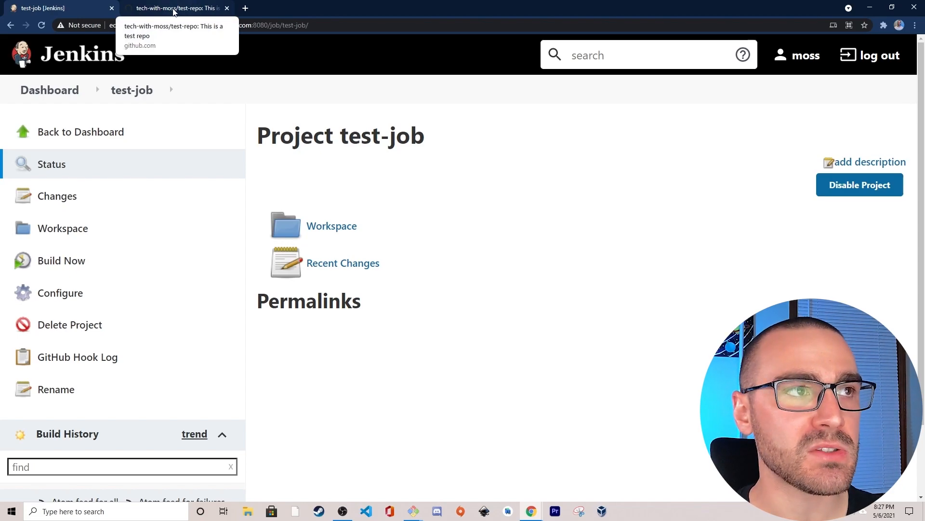
- Switch to test-repo on GitHub and open the form for a new webhook in the repository settings
{"action": "left_click", "coordinate": [170, 12]}
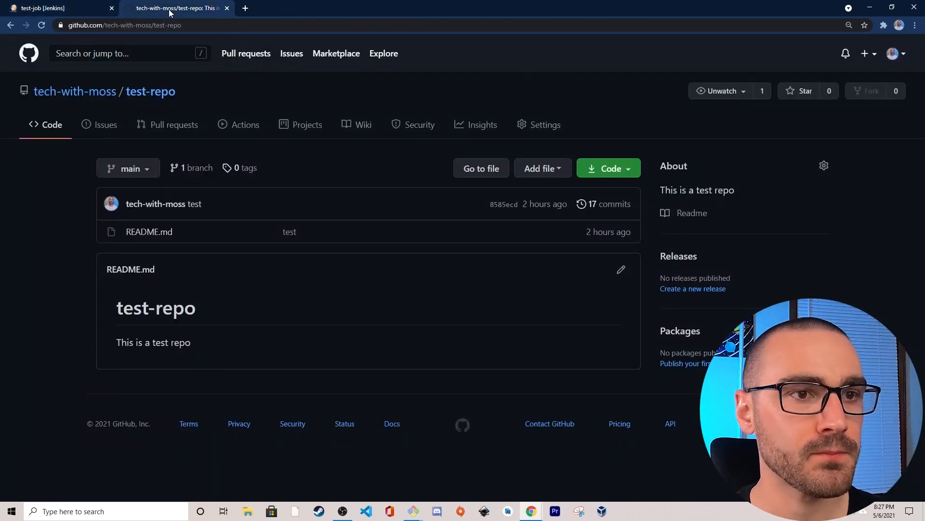
{"action": "left_click", "coordinate": [535, 133]}
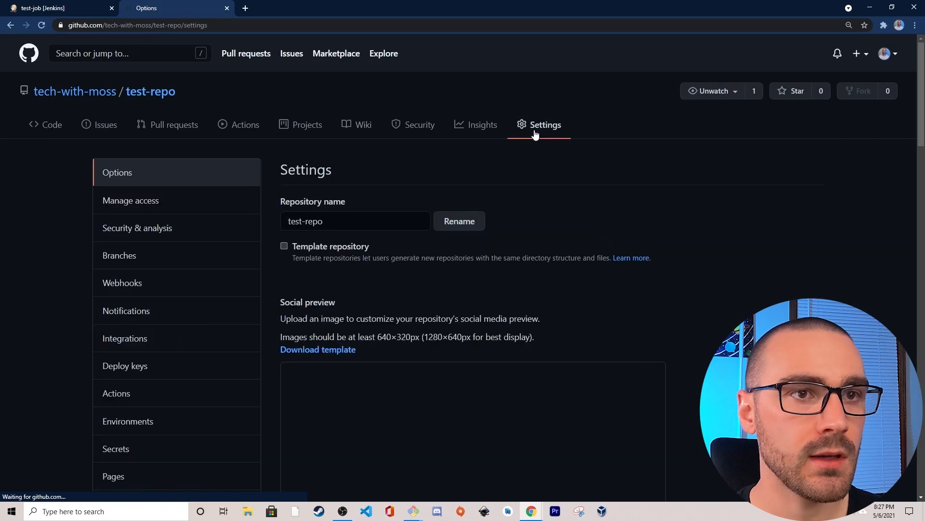
{"action": "left_click", "coordinate": [154, 288]}
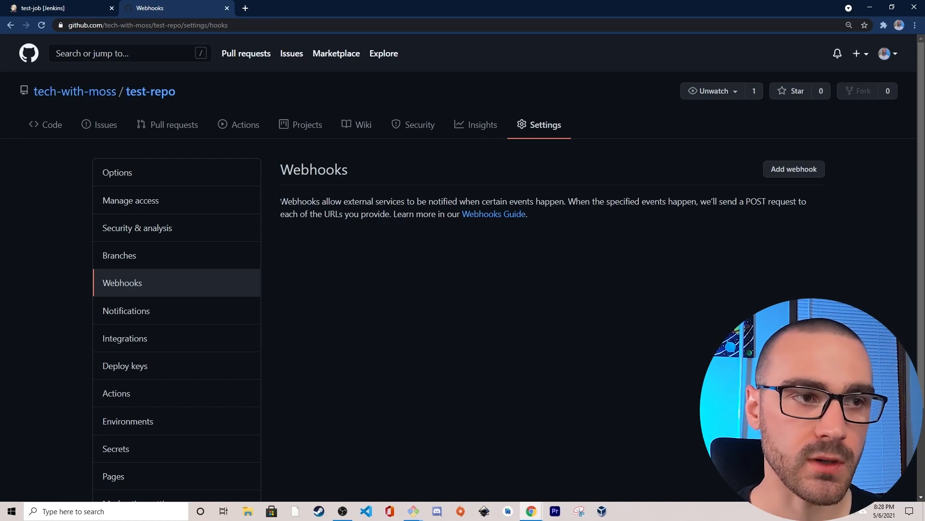
{"action": "left_click", "coordinate": [772, 172]}
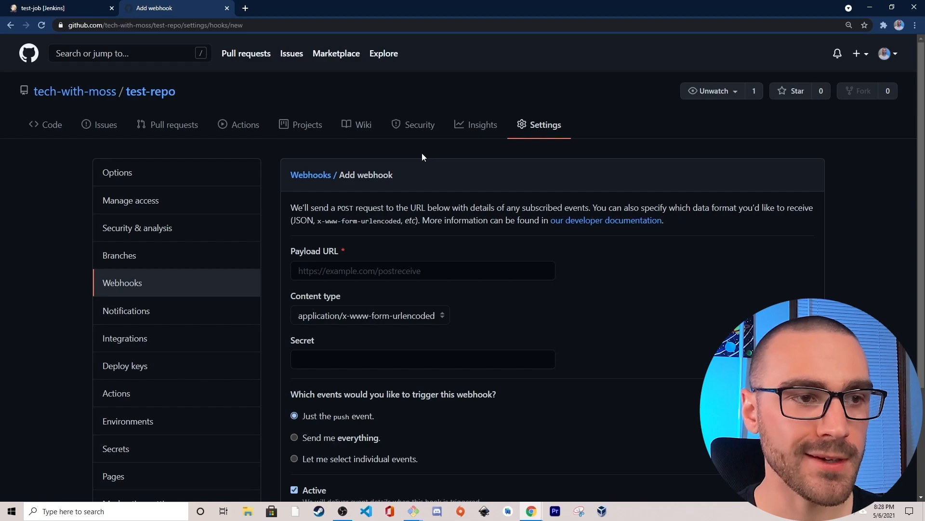
{"action": "left_click_drag", "start_coordinate": [291, 250], "coordinate": [340, 250]}
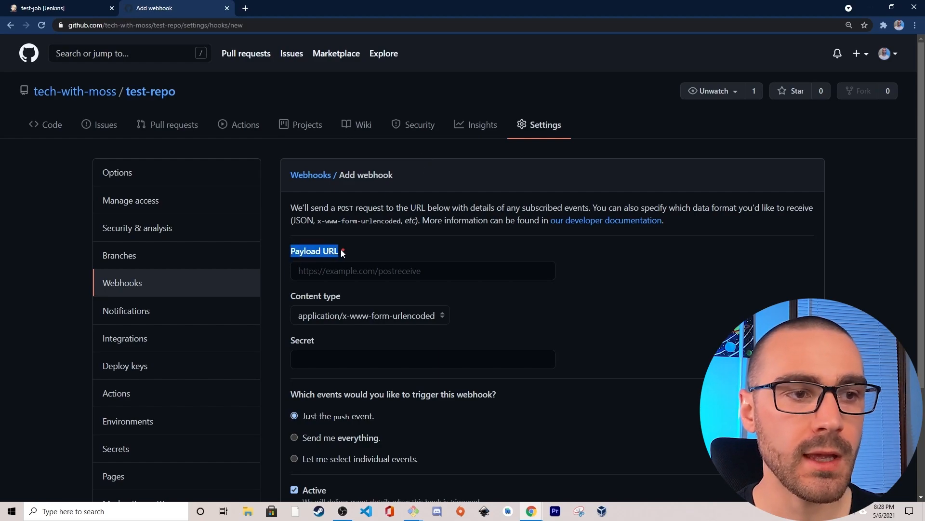
{"action": "left_click", "coordinate": [341, 271]}
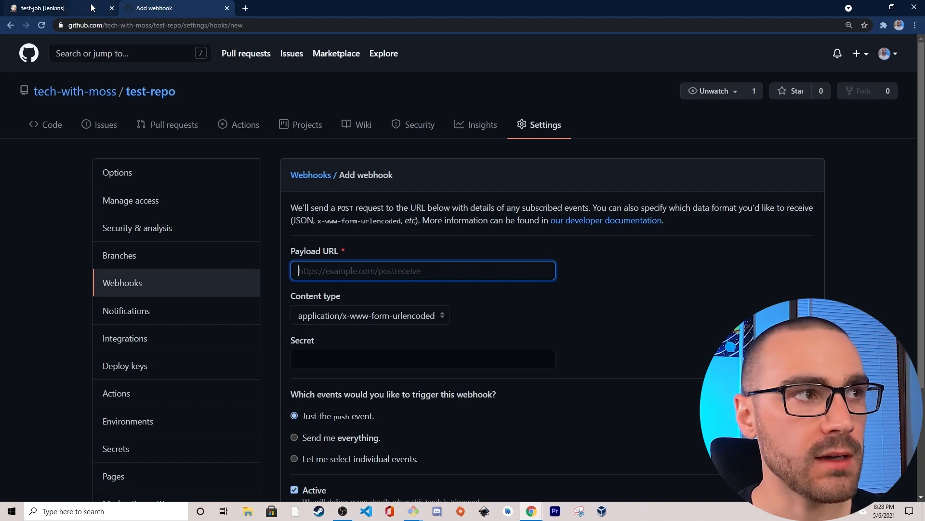
{"action": "left_click", "coordinate": [65, 10]}
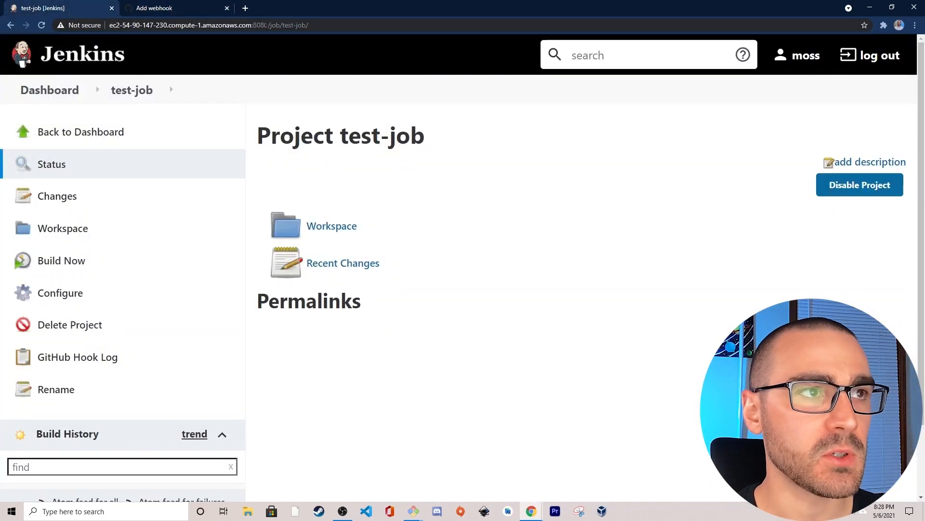
{"action": "left_click_drag", "start_coordinate": [270, 25], "coordinate": [156, 19]}
{"action": "key", "text": "ctrl+c"}
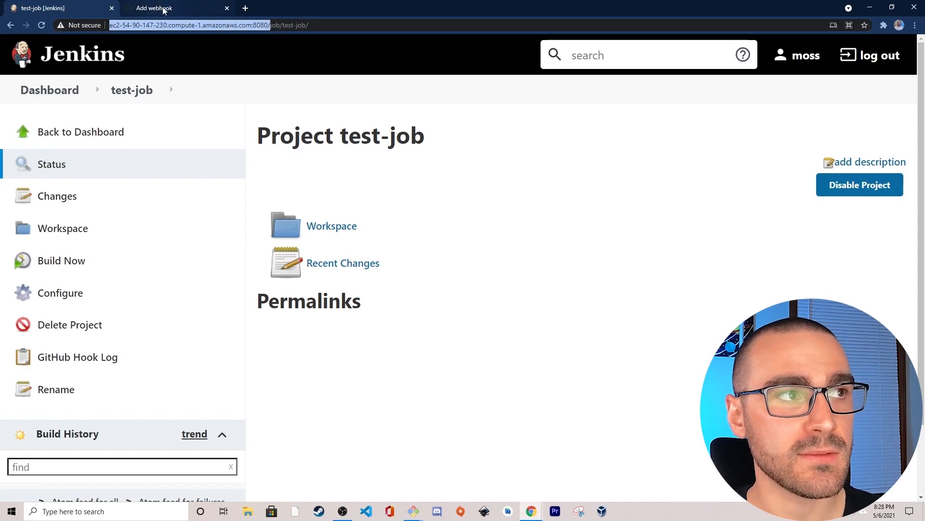
{"action": "left_click", "coordinate": [153, 9]}
{"action": "key", "text": "ctrl+v"}
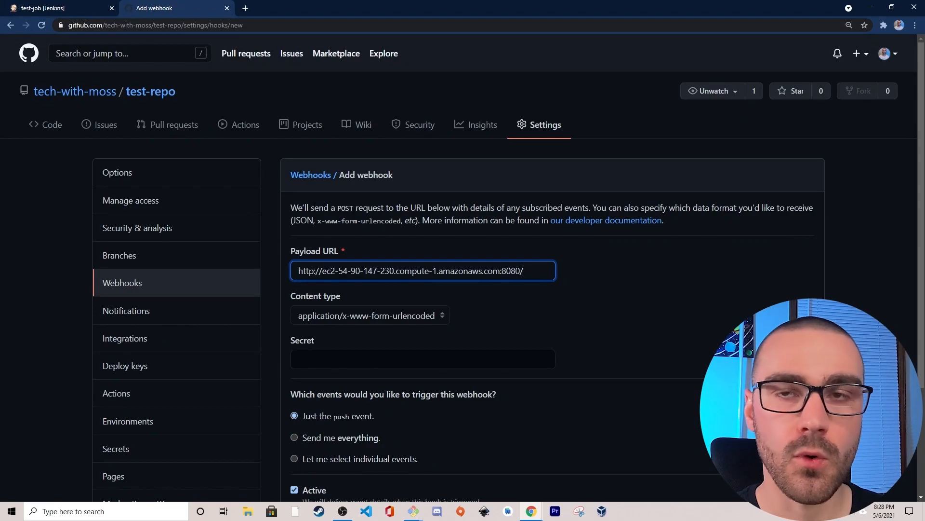
{"action": "type", "text": "github-webhook"}
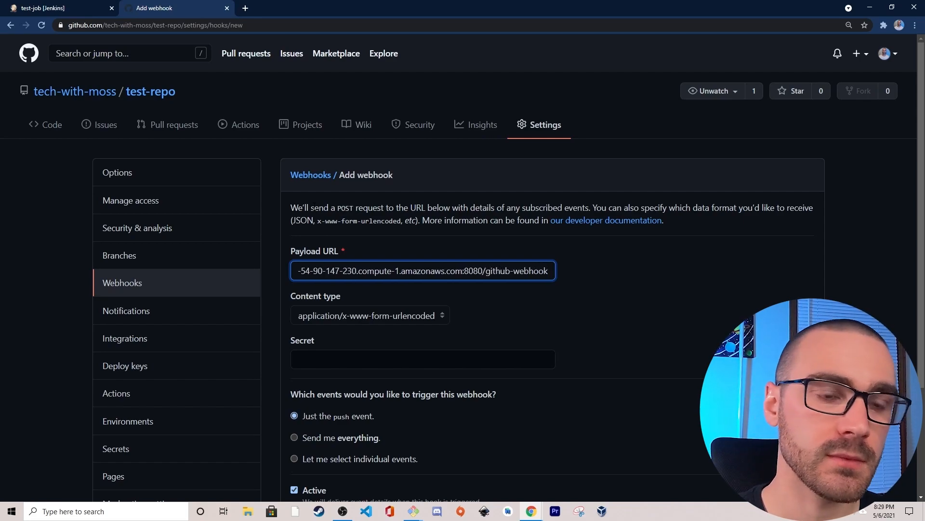
{"action": "type", "text": "/"}
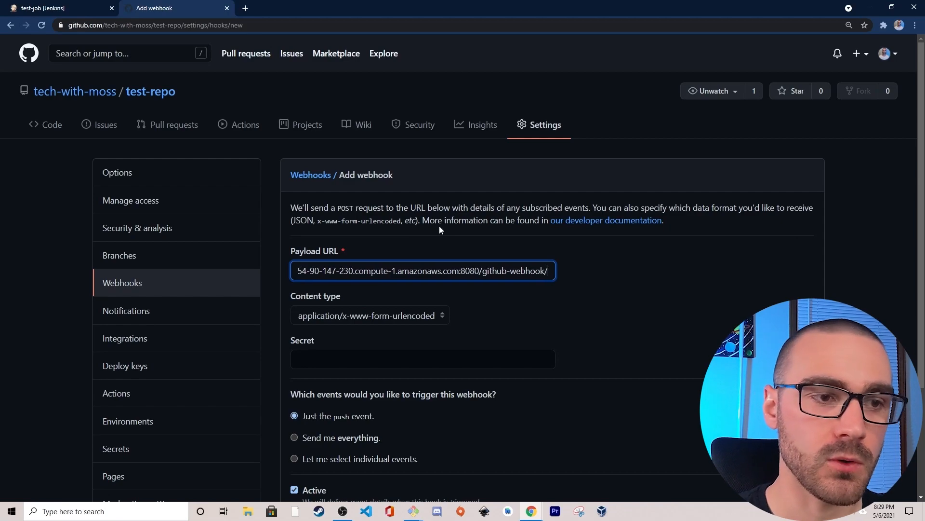
{"action": "left_click", "coordinate": [388, 316]}
{"action": "left_click", "coordinate": [386, 329]}
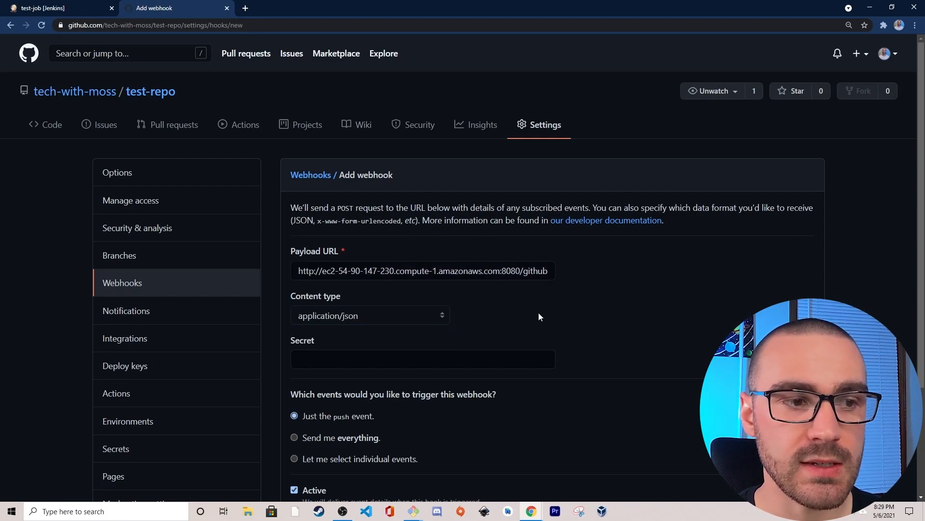
{"action": "scroll", "coordinate": [540, 313], "scroll_direction": "down", "scroll_amount": 1}
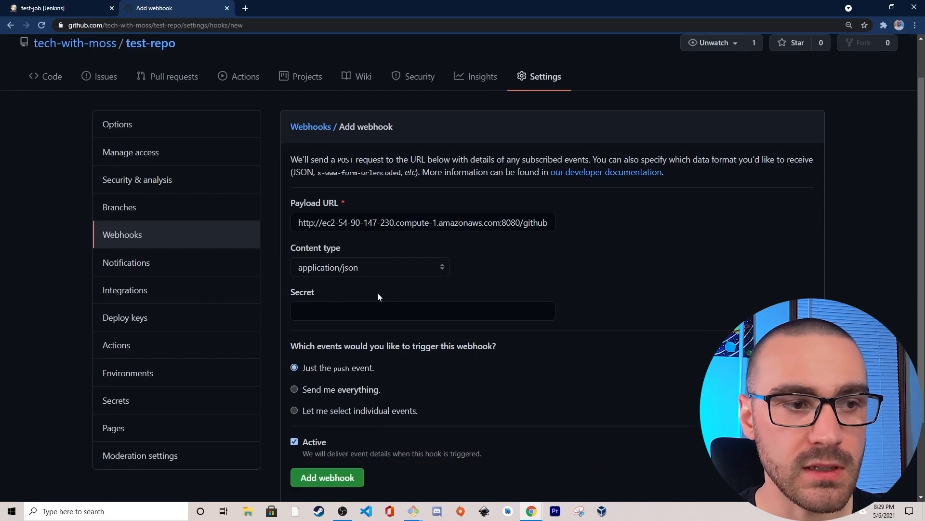
{"action": "scroll", "coordinate": [679, 308], "scroll_direction": "down", "scroll_amount": 2}
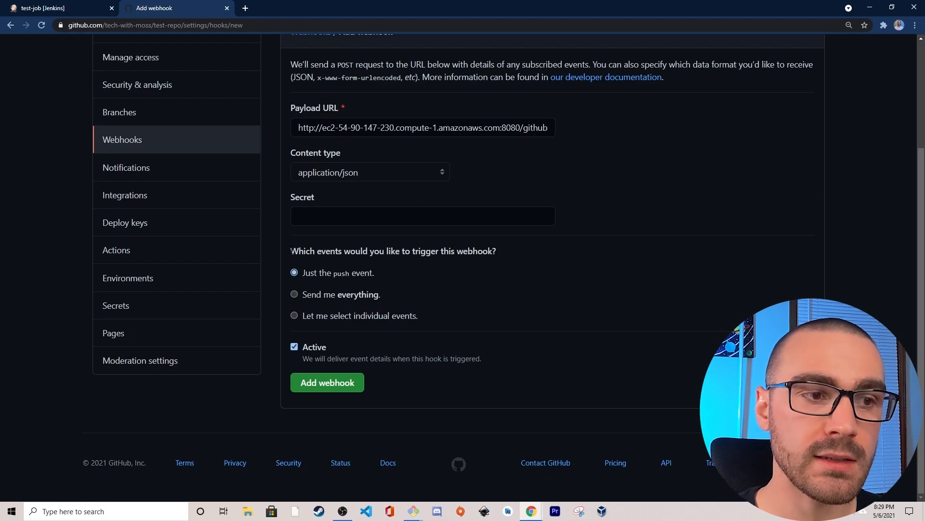
{"action": "left_click", "coordinate": [295, 316]}
{"action": "scroll", "coordinate": [325, 291], "scroll_direction": "down", "scroll_amount": 4}
{"action": "scroll", "coordinate": [383, 221], "scroll_direction": "down", "scroll_amount": 6}
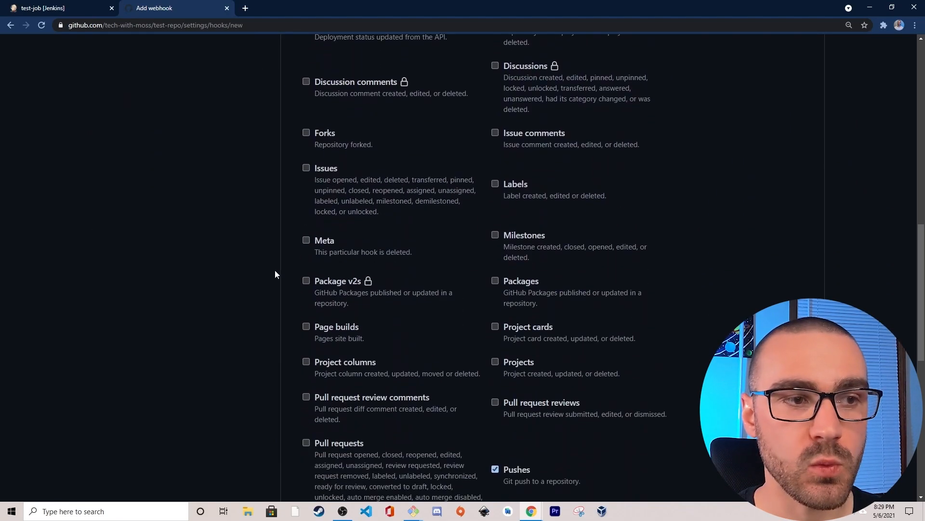
{"action": "scroll", "coordinate": [275, 271], "scroll_direction": "down", "scroll_amount": 3}
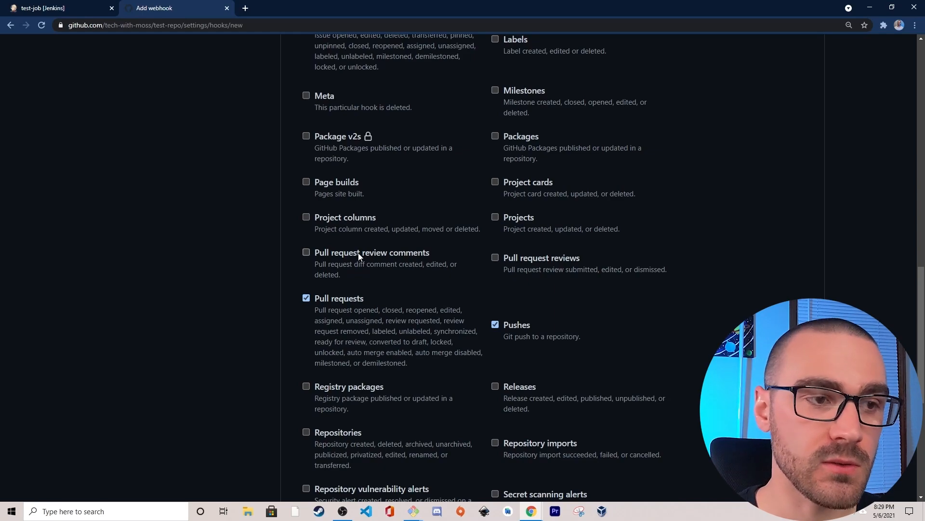
{"action": "scroll", "coordinate": [351, 256], "scroll_direction": "up", "scroll_amount": 15}
{"action": "left_click_drag", "start_coordinate": [425, 271], "coordinate": [571, 271]}
{"action": "left_click", "coordinate": [572, 270]}
{"action": "scroll", "coordinate": [572, 271], "scroll_direction": "down", "scroll_amount": 9}
{"action": "scroll", "coordinate": [573, 271], "scroll_direction": "down", "scroll_amount": 6}
{"action": "left_click", "coordinate": [332, 344]}
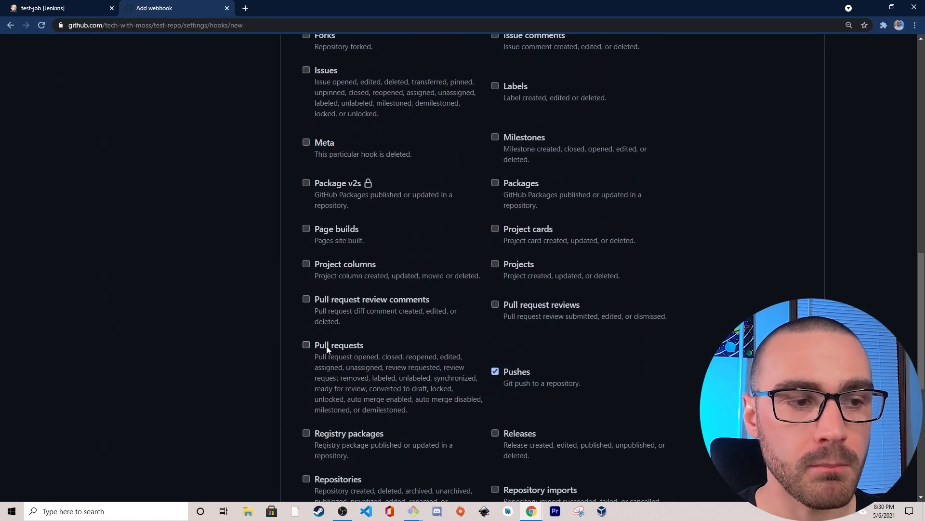
{"action": "scroll", "coordinate": [410, 334], "scroll_direction": "up", "scroll_amount": 9}
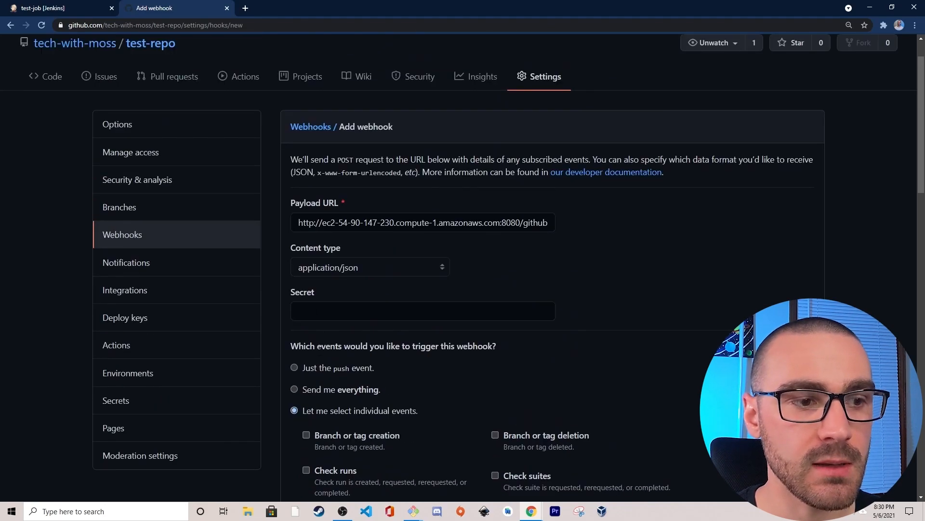
- Choose just the push event as the webhook trigger and add the webhook to test-repo
{"action": "left_click", "coordinate": [296, 369]}
{"action": "scroll", "coordinate": [265, 333], "scroll_direction": "down", "scroll_amount": 2}
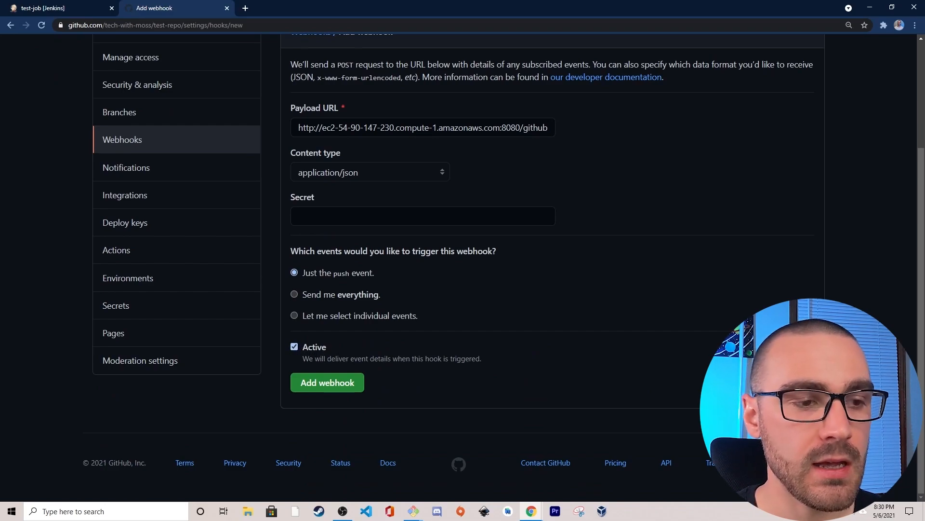
{"action": "left_click", "coordinate": [322, 389]}
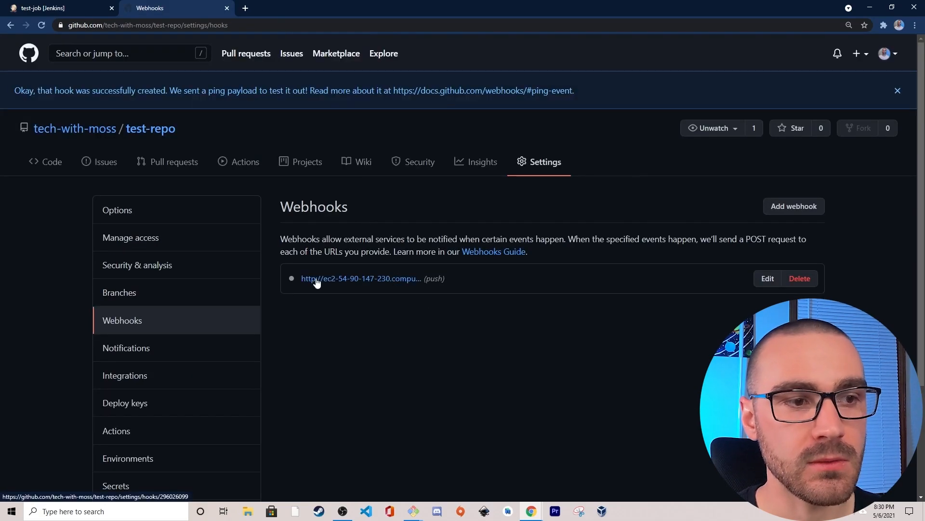
- Open the new webhook and examine the request and response of its recent delivery
{"action": "left_click", "coordinate": [364, 279]}
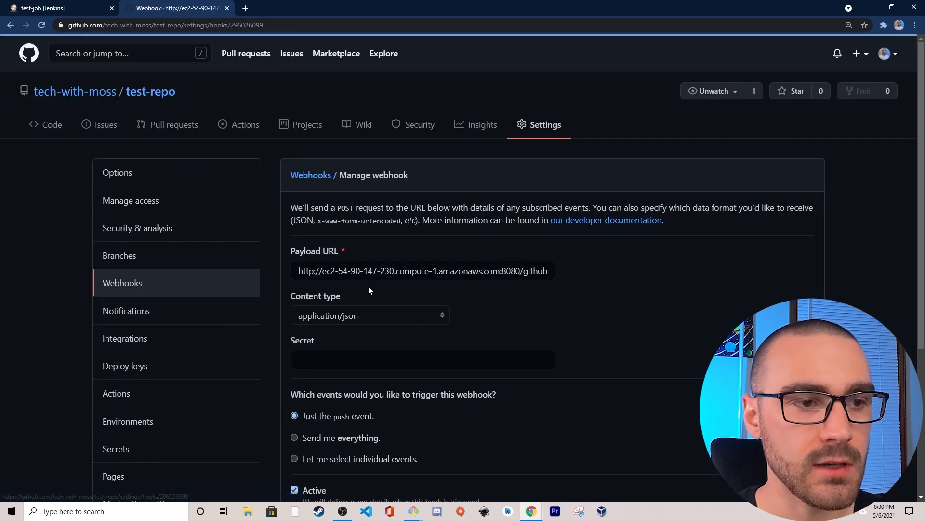
{"action": "scroll", "coordinate": [322, 204], "scroll_direction": "down", "scroll_amount": 5}
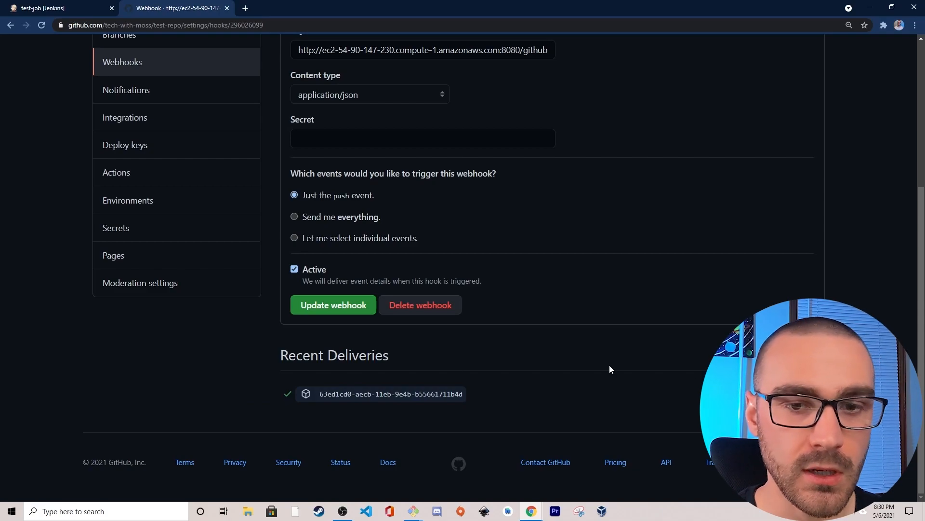
{"action": "left_click", "coordinate": [458, 394]}
{"action": "scroll", "coordinate": [482, 377], "scroll_direction": "down", "scroll_amount": 1}
{"action": "scroll", "coordinate": [482, 377], "scroll_direction": "down", "scroll_amount": 2}
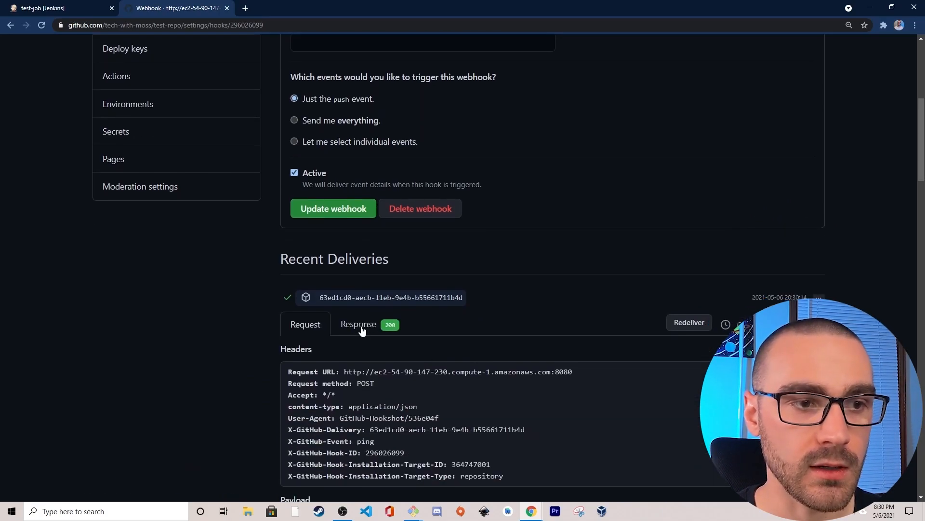
{"action": "left_click", "coordinate": [353, 326]}
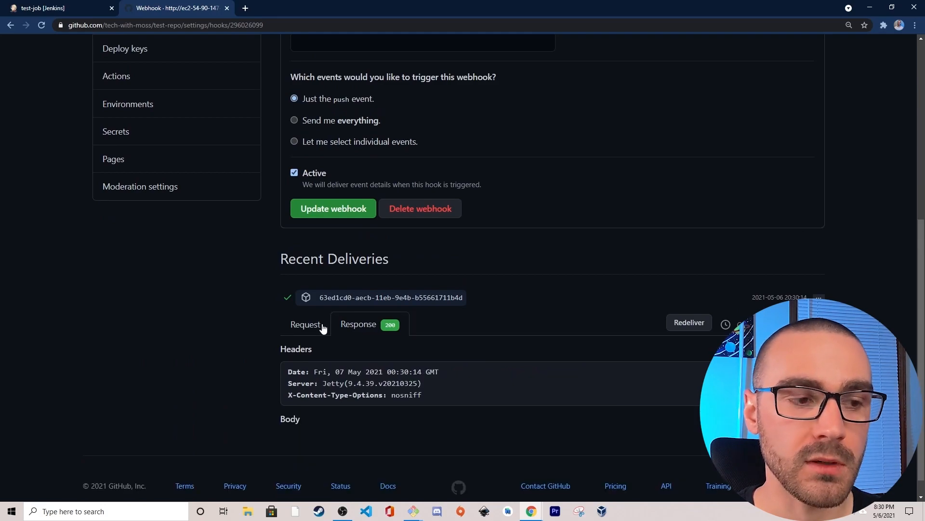
- Return to test-repo's code page and add the line "Hello world!" below "This is a test repo" in README.md
{"action": "left_click", "coordinate": [321, 327]}
{"action": "scroll", "coordinate": [285, 308], "scroll_direction": "up", "scroll_amount": 3}
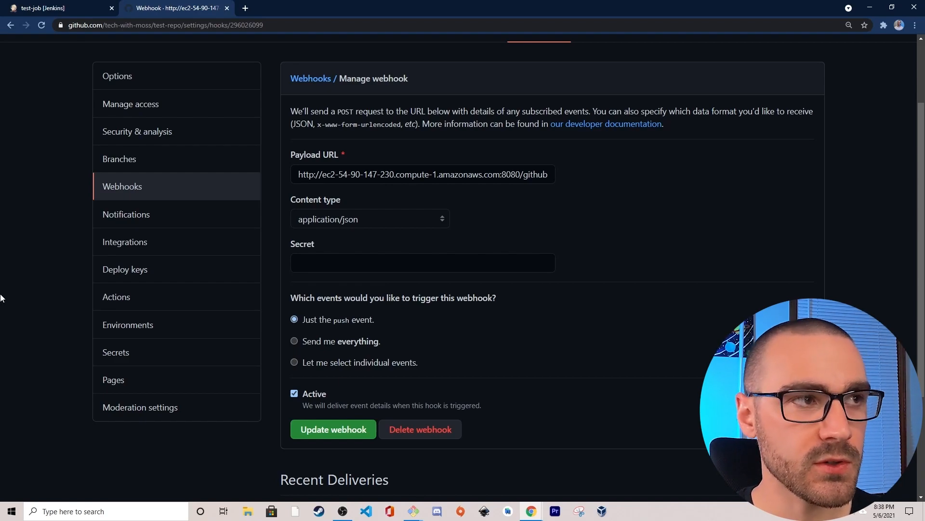
{"action": "scroll", "coordinate": [22, 296], "scroll_direction": "up", "scroll_amount": 2}
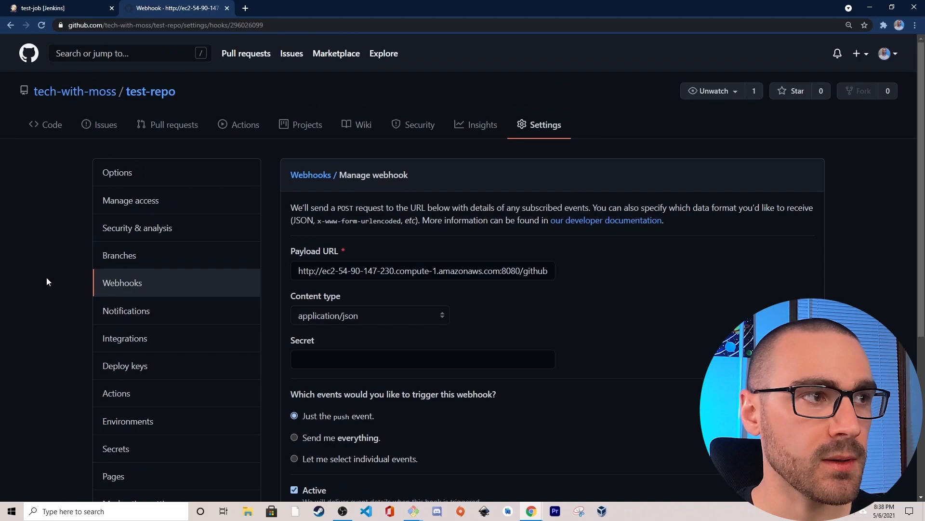
{"action": "left_click", "coordinate": [47, 126]}
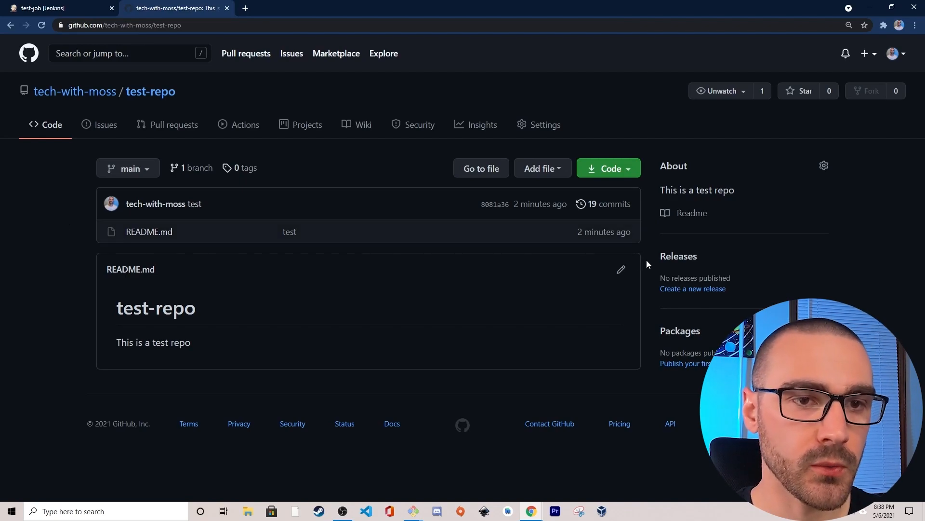
{"action": "left_click", "coordinate": [621, 271]}
{"action": "left_click", "coordinate": [230, 241]}
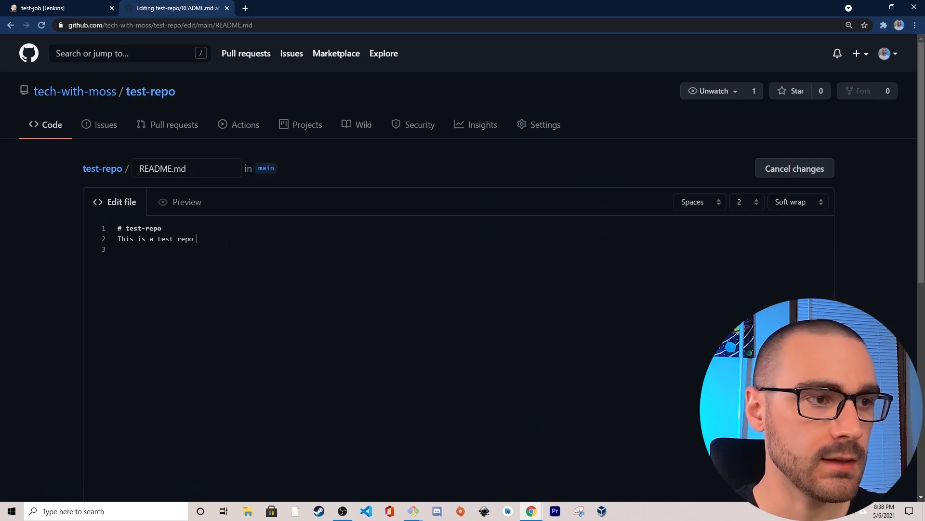
{"action": "type", "text": "Hello"}
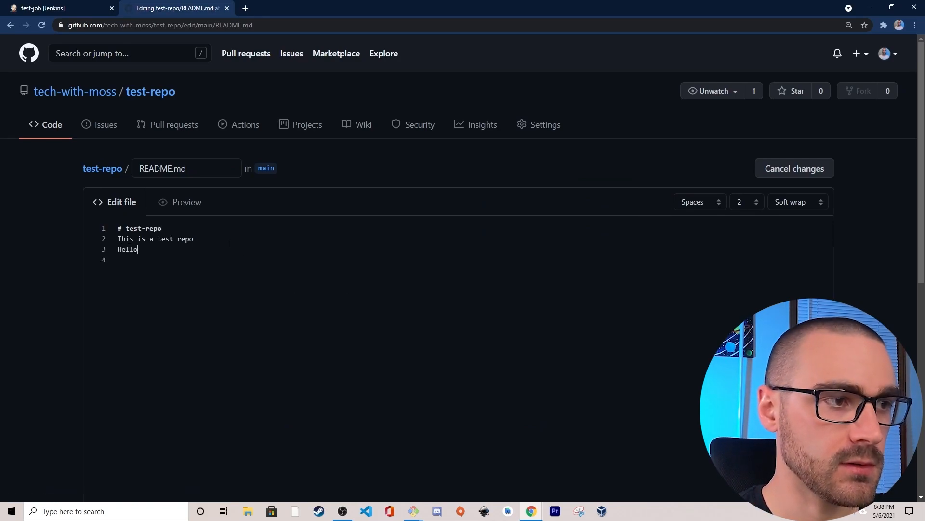
{"action": "type", "text": " world!"}
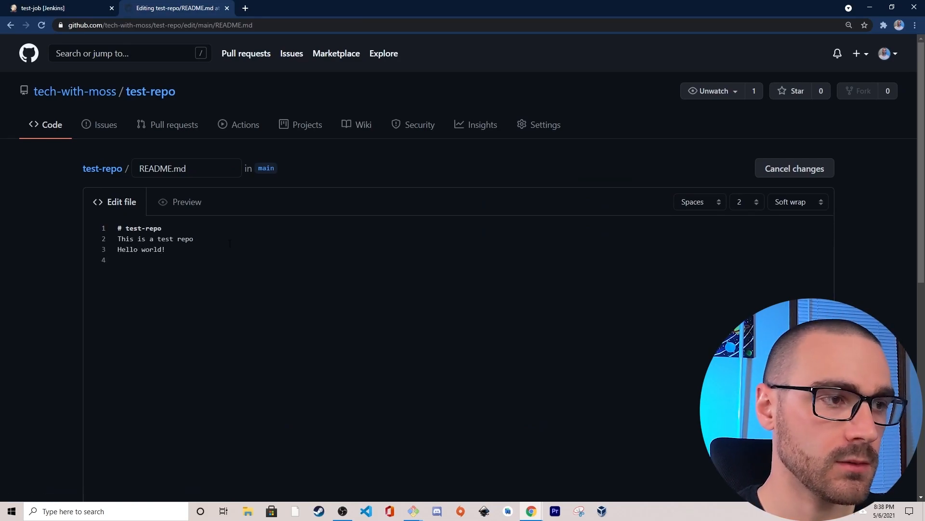
- Enter "testing Jenkins" as the commit message for the README.md change
{"action": "scroll", "coordinate": [70, 259], "scroll_direction": "down", "scroll_amount": 6}
{"action": "left_click", "coordinate": [207, 381]}
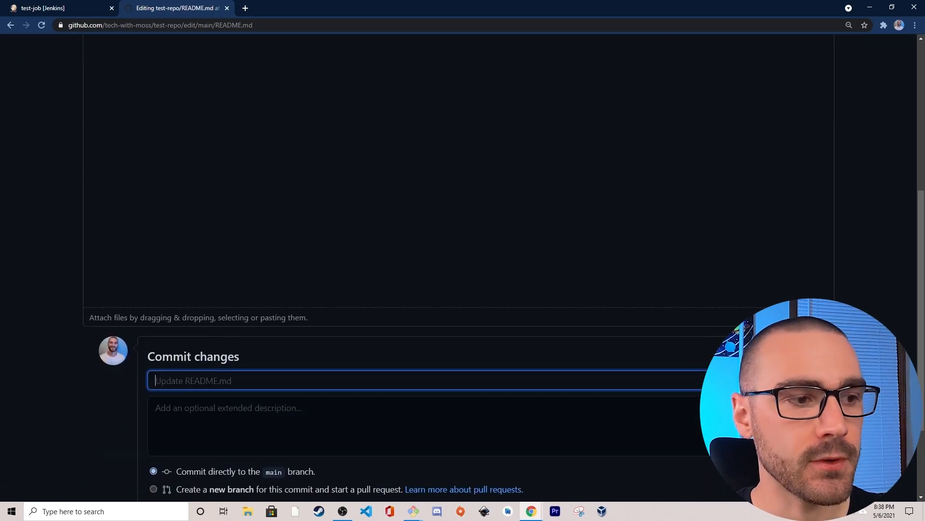
{"action": "type", "text": "testing Jenkins"}
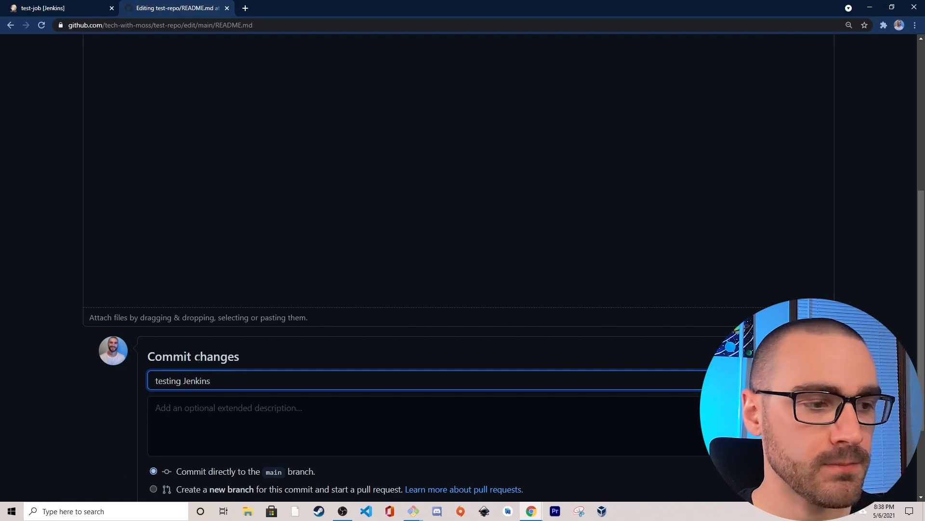
{"action": "scroll", "coordinate": [94, 374], "scroll_direction": "down", "scroll_amount": 2}
{"action": "scroll", "coordinate": [96, 380], "scroll_direction": "up", "scroll_amount": 1}
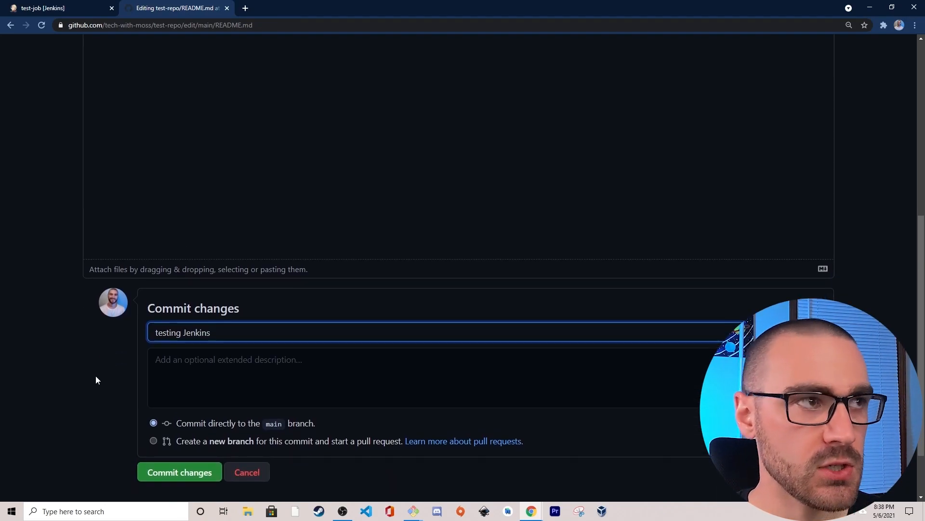
- Check test-job's build history in Jenkins before the push, and commit the README.md change directly to the main branch
{"action": "left_click", "coordinate": [51, 8]}
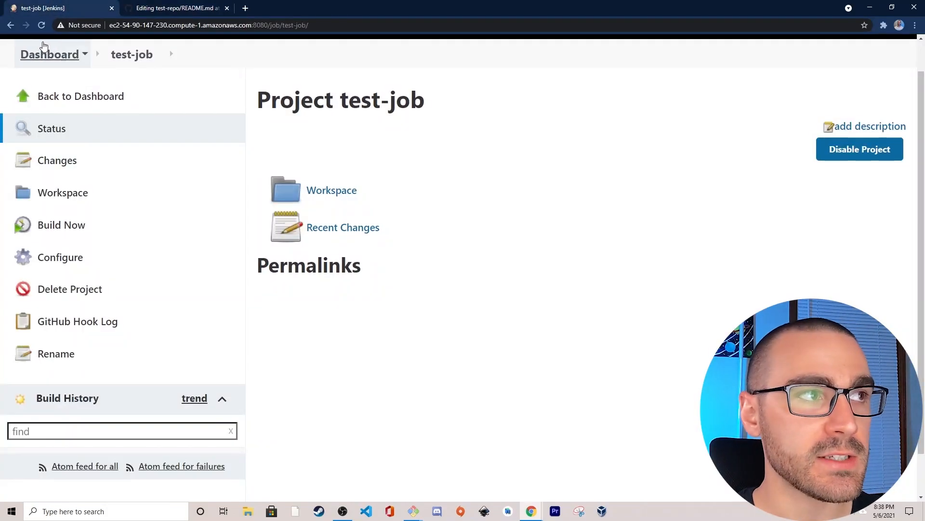
{"action": "left_click", "coordinate": [42, 26]}
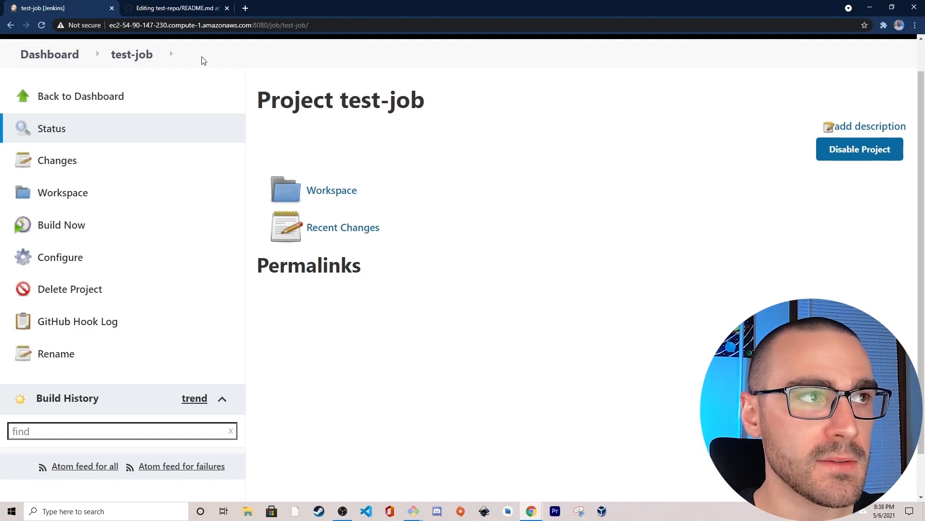
{"action": "left_click", "coordinate": [171, 8]}
{"action": "left_click", "coordinate": [163, 475]}
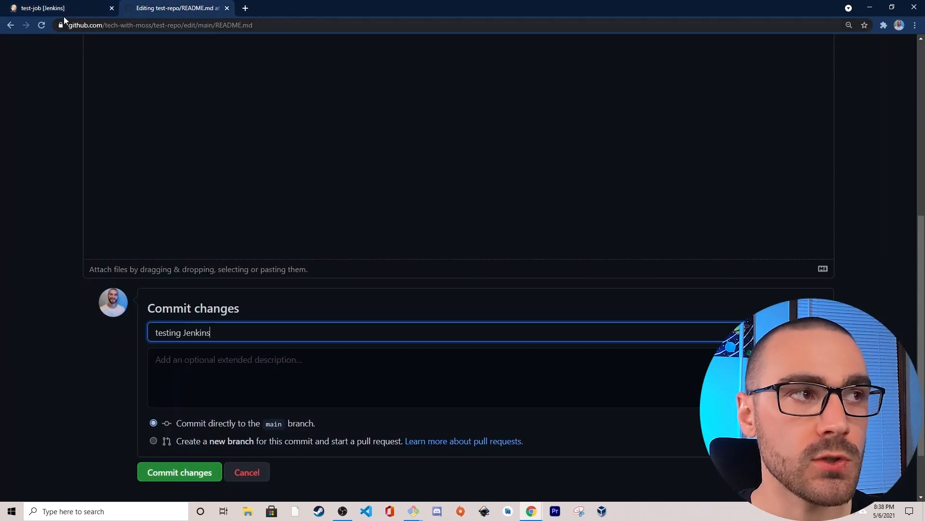
{"action": "left_click", "coordinate": [63, 7]}
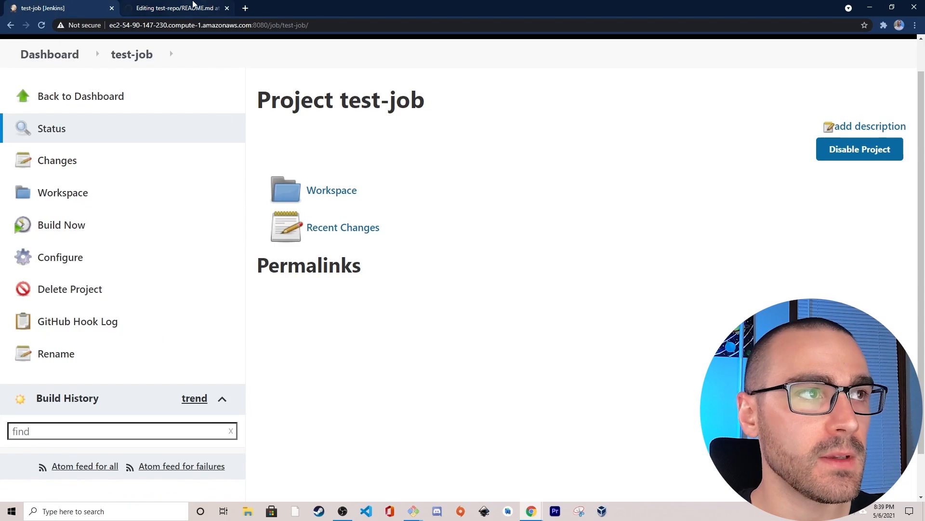
{"action": "left_click", "coordinate": [195, 6]}
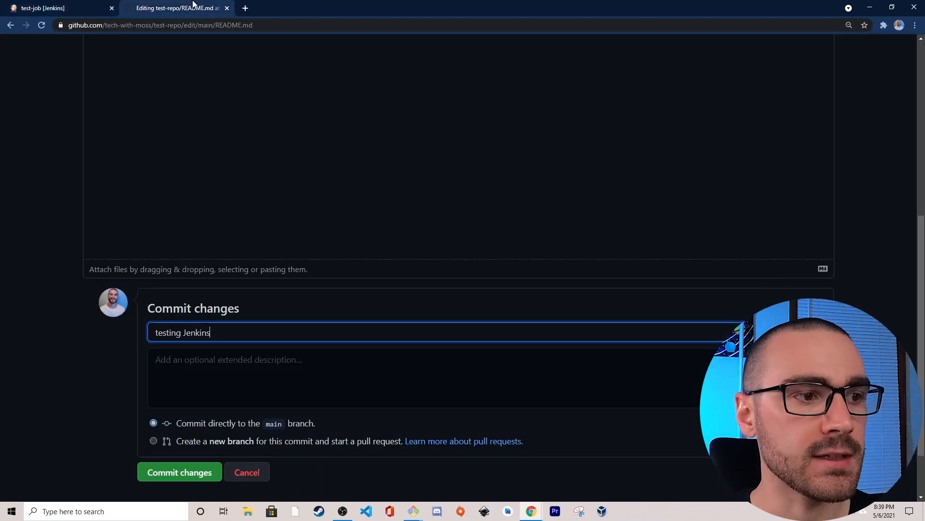
{"action": "left_click", "coordinate": [163, 476]}
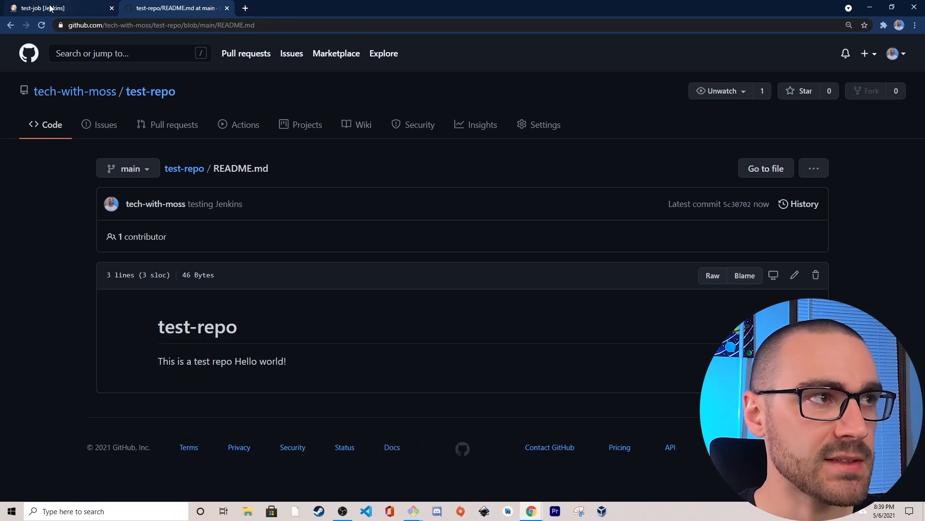
- Switch to test-job in Jenkins and open the console output of the newest build in its build history
{"action": "left_click", "coordinate": [81, 10]}
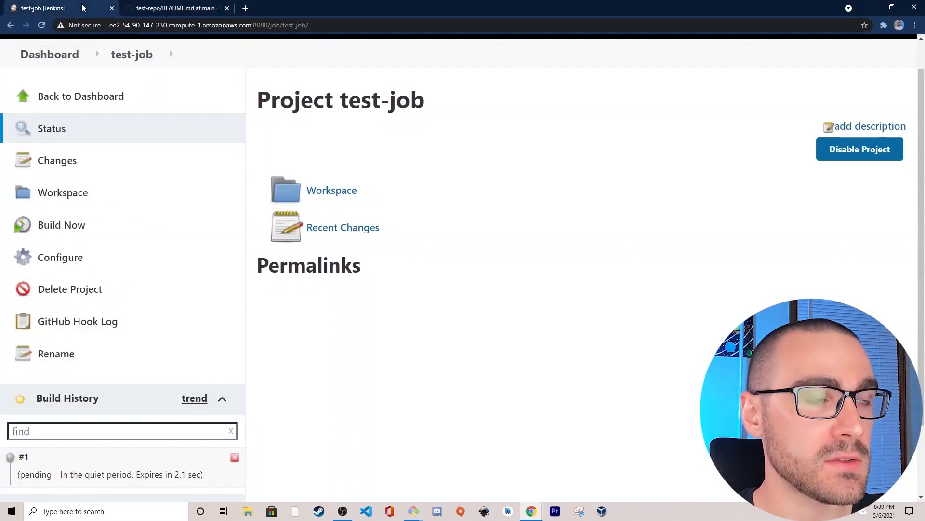
{"action": "scroll", "coordinate": [233, 387], "scroll_direction": "down", "scroll_amount": 1}
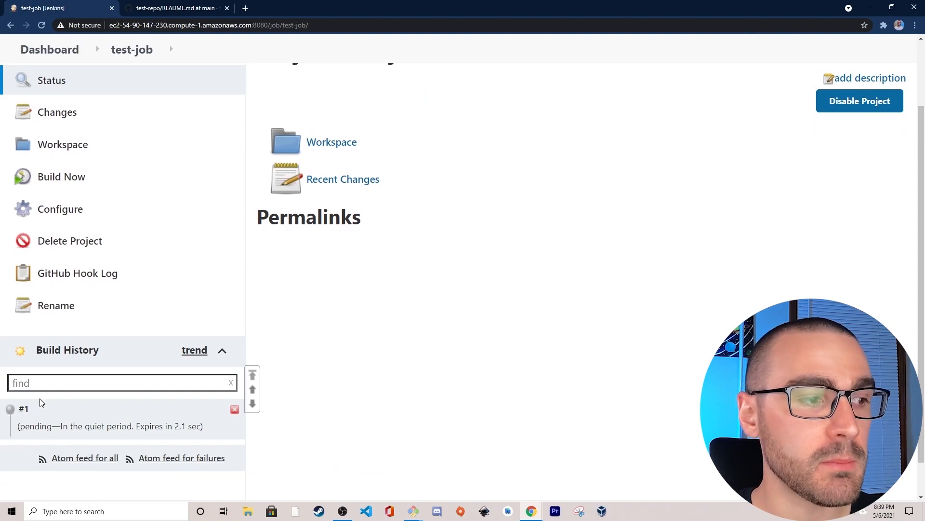
{"action": "scroll", "coordinate": [388, 378], "scroll_direction": "down", "scroll_amount": 1}
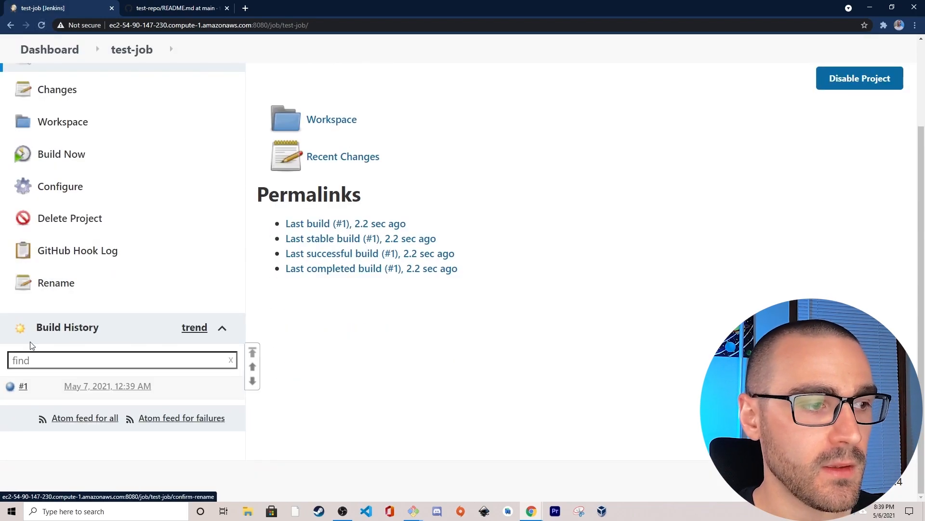
{"action": "left_click", "coordinate": [12, 389]}
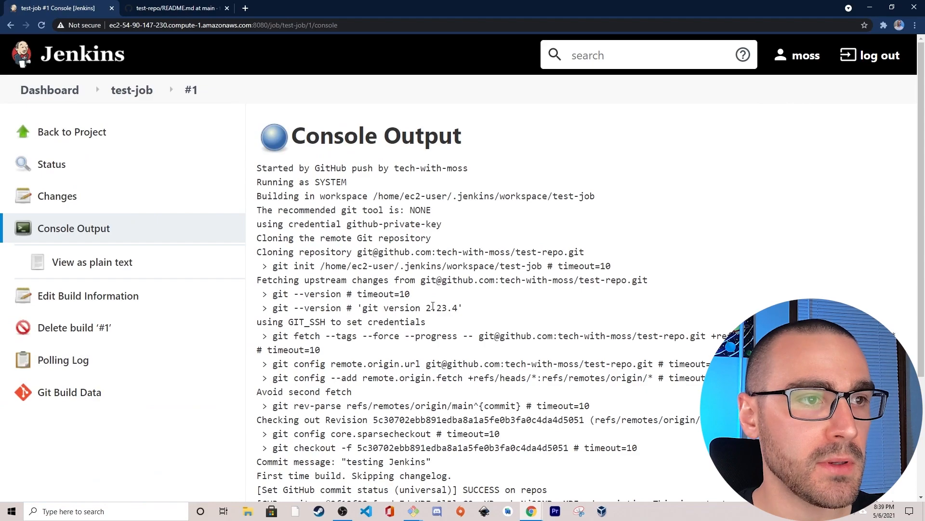
- Examine the build's console output for the push trigger, the repository fetch and checkout, and the GitHub commit status lines
{"action": "scroll", "coordinate": [334, 180], "scroll_direction": "down", "scroll_amount": 2}
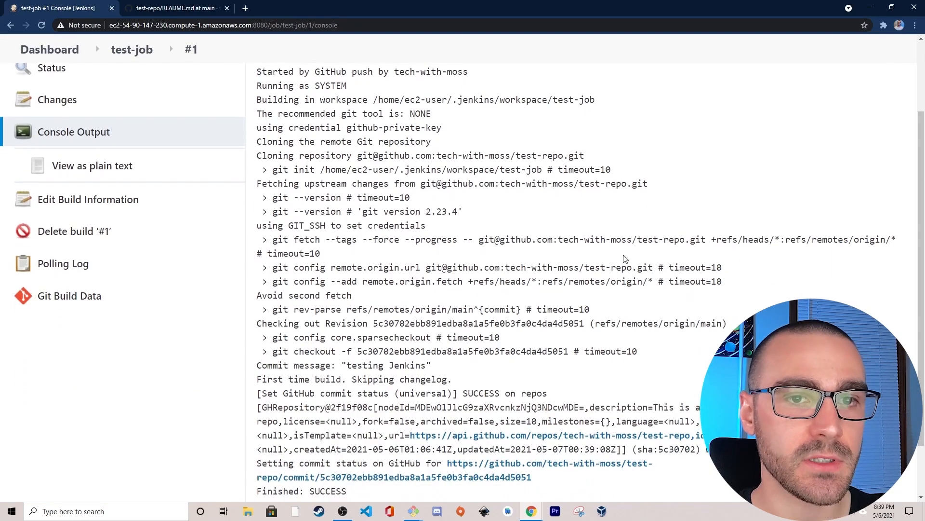
{"action": "left_click_drag", "start_coordinate": [638, 240], "coordinate": [726, 238]}
{"action": "left_click", "coordinate": [726, 237]}
{"action": "scroll", "coordinate": [726, 236], "scroll_direction": "down", "scroll_amount": 2}
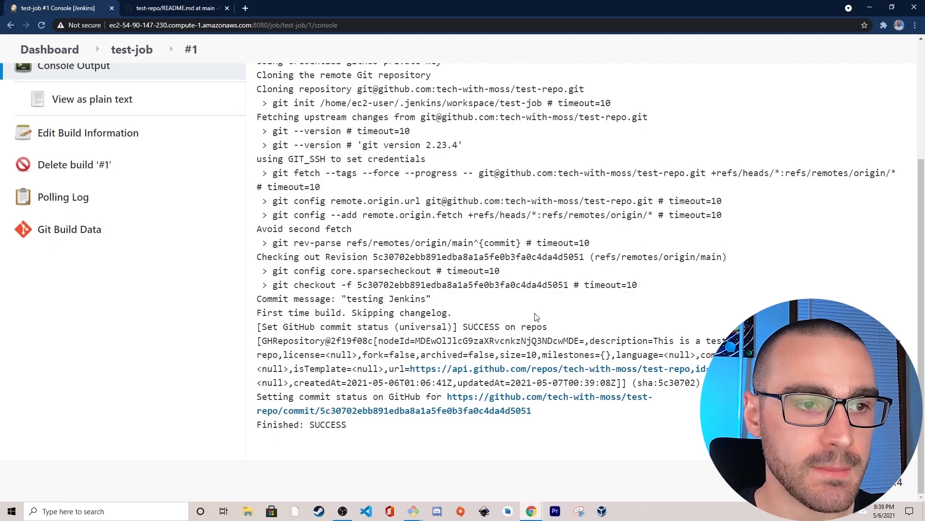
{"action": "left_click_drag", "start_coordinate": [593, 307], "coordinate": [292, 242]}
{"action": "left_click", "coordinate": [336, 250]}
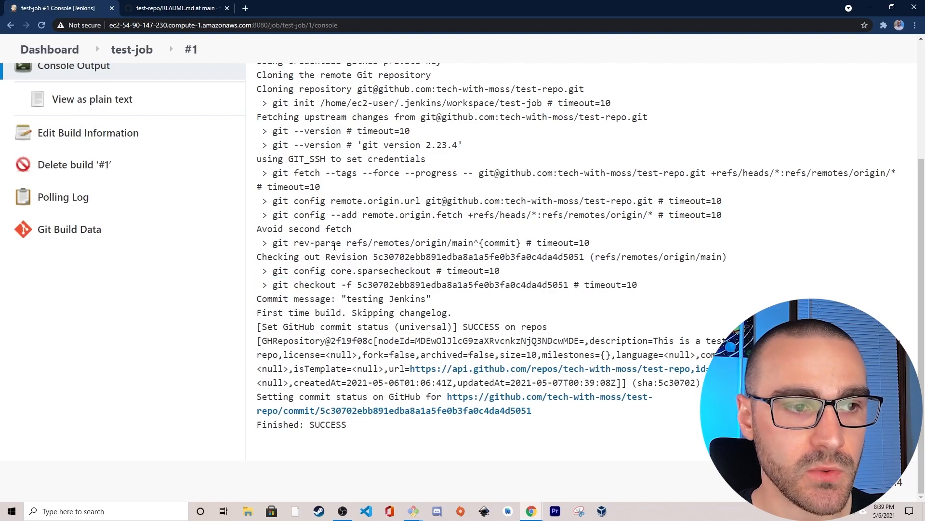
{"action": "left_click_drag", "start_coordinate": [258, 328], "coordinate": [570, 326]}
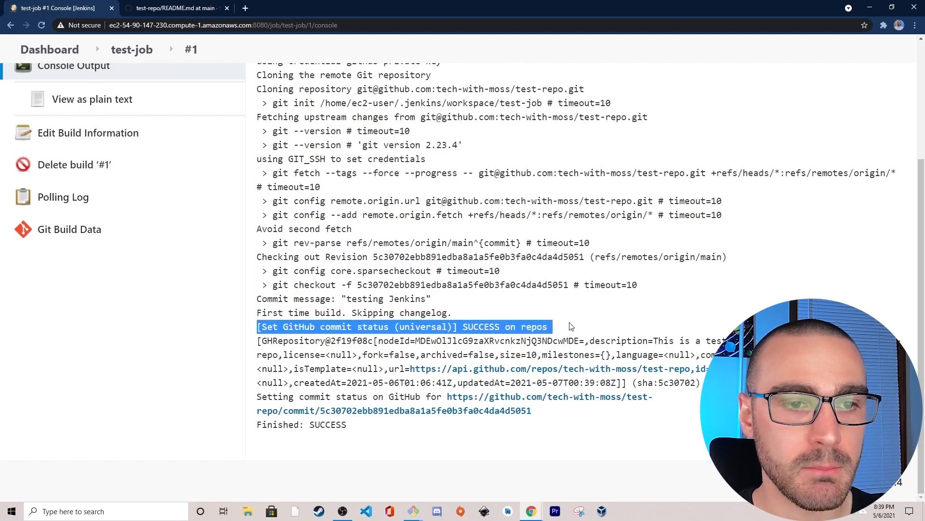
{"action": "left_click", "coordinate": [257, 328]}
{"action": "left_click_drag", "start_coordinate": [258, 329], "coordinate": [563, 341]}
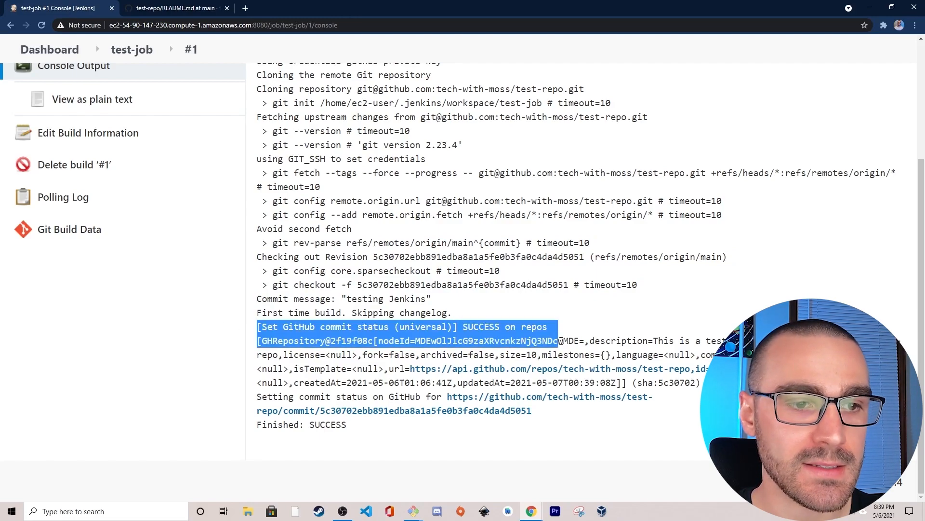
{"action": "left_click", "coordinate": [552, 339]}
{"action": "scroll", "coordinate": [279, 326], "scroll_direction": "up", "scroll_amount": 1}
{"action": "scroll", "coordinate": [279, 326], "scroll_direction": "up", "scroll_amount": 5}
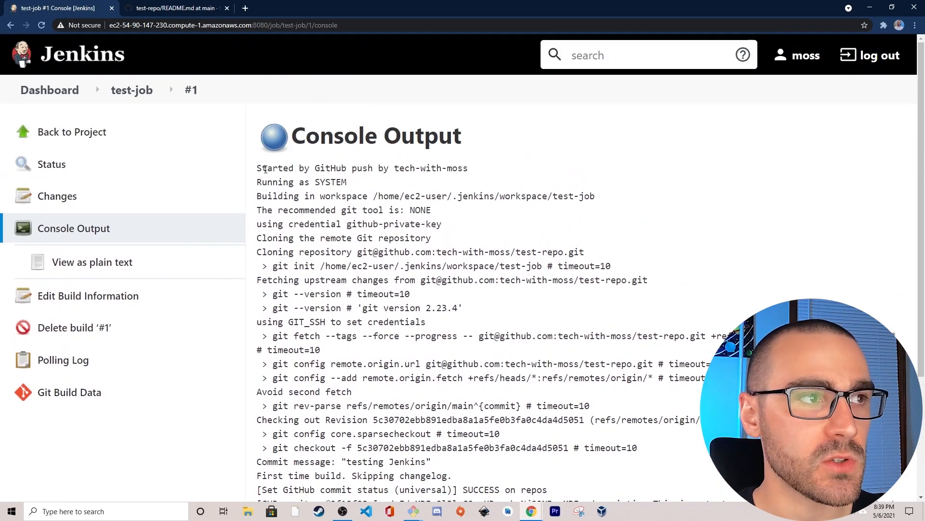
- Switch to GitHub, open the latest README.md commit and follow its test-job status check to the build details
{"action": "left_click", "coordinate": [134, 90]}
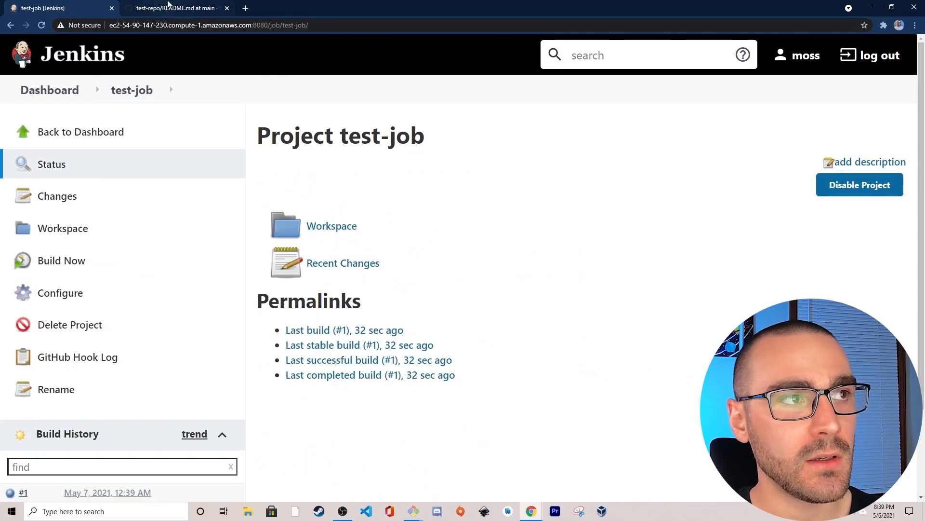
{"action": "left_click", "coordinate": [168, 6]}
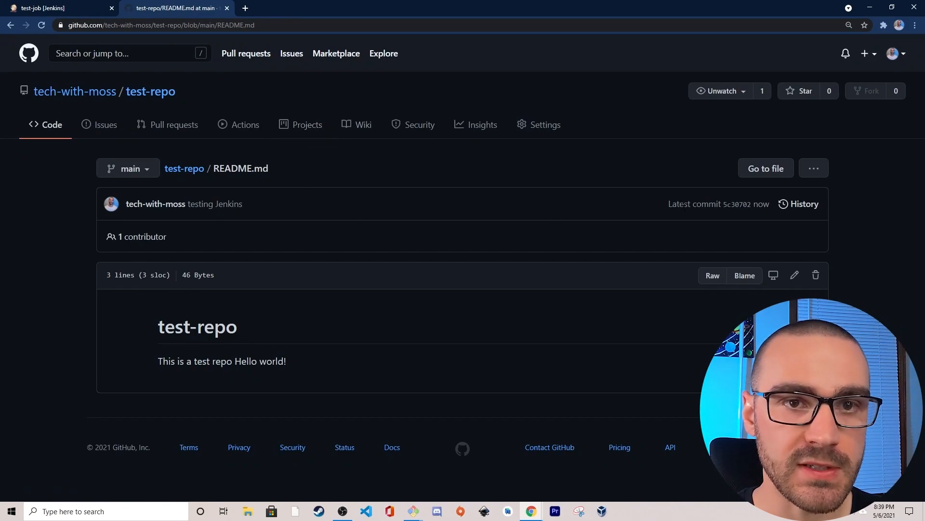
{"action": "left_click", "coordinate": [733, 204]}
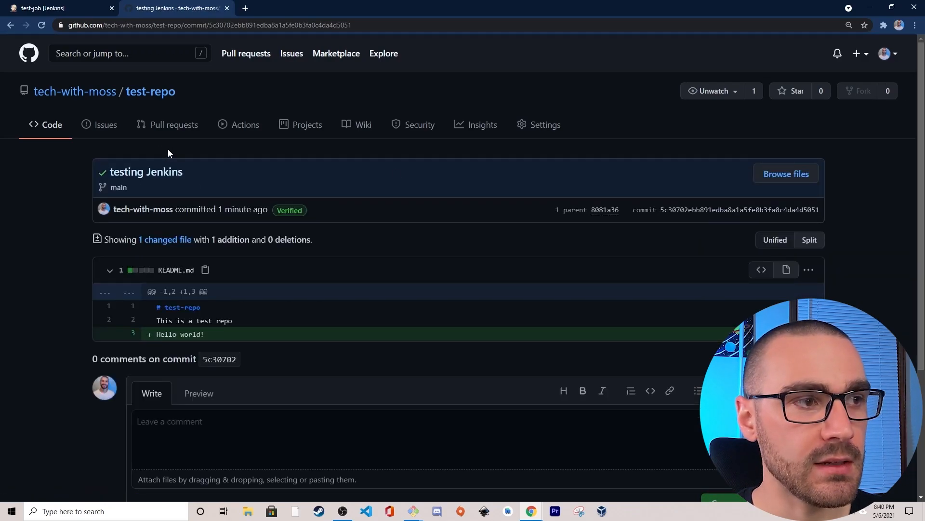
{"action": "left_click", "coordinate": [103, 175]}
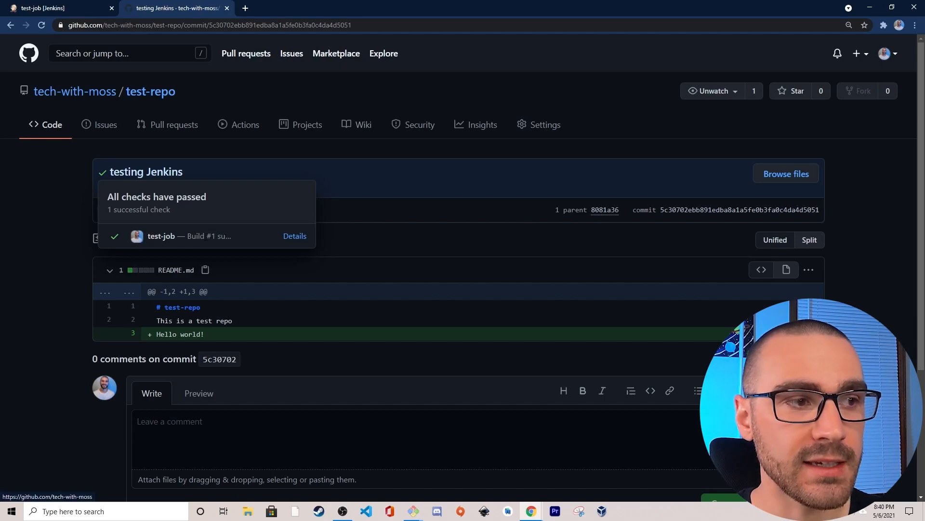
{"action": "left_click", "coordinate": [294, 237]}
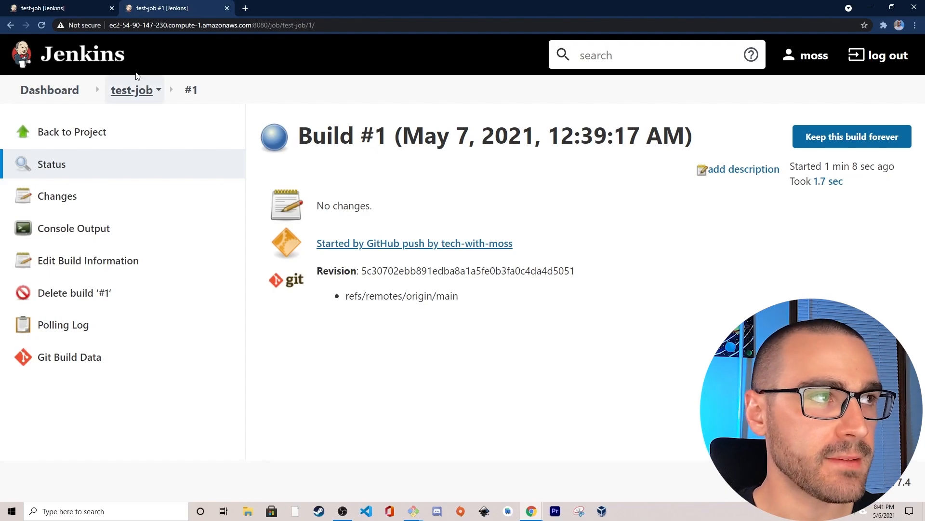
- Go back to test-repo's commit history on main and inspect the status check of the "testing Jenkins" commit
{"action": "left_click", "coordinate": [10, 25]}
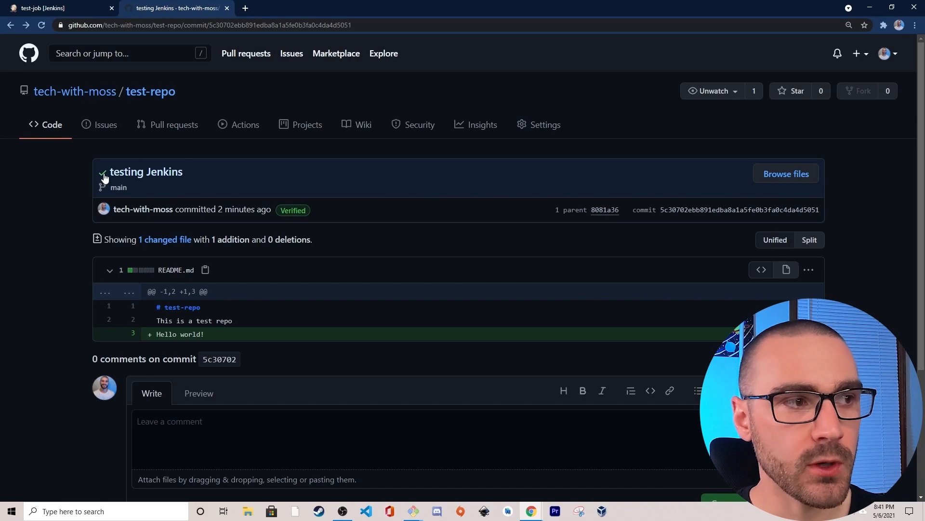
{"action": "left_click", "coordinate": [44, 126]}
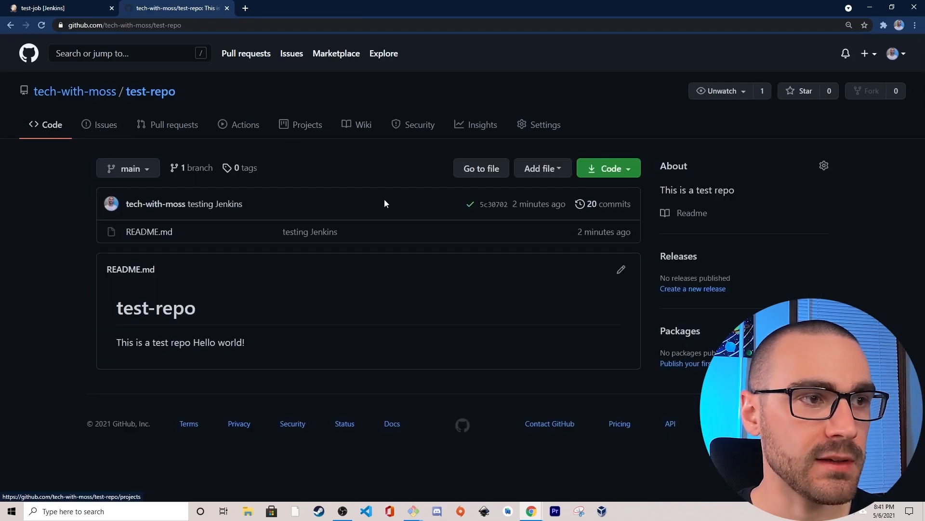
{"action": "left_click", "coordinate": [613, 207]}
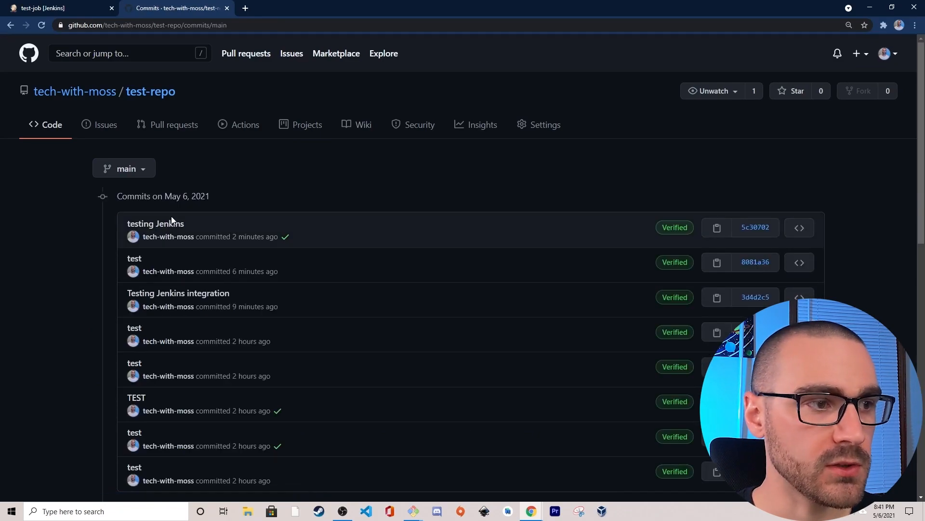
{"action": "left_click", "coordinate": [286, 241]}
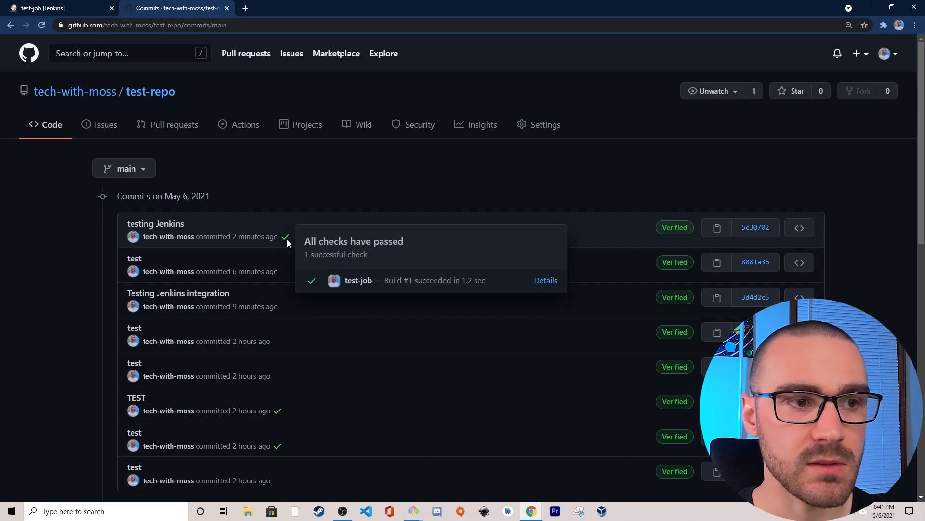
{"action": "left_click_drag", "start_coordinate": [382, 280], "coordinate": [486, 280]}
{"action": "left_click", "coordinate": [496, 278]}
{"action": "left_click", "coordinate": [488, 279]}
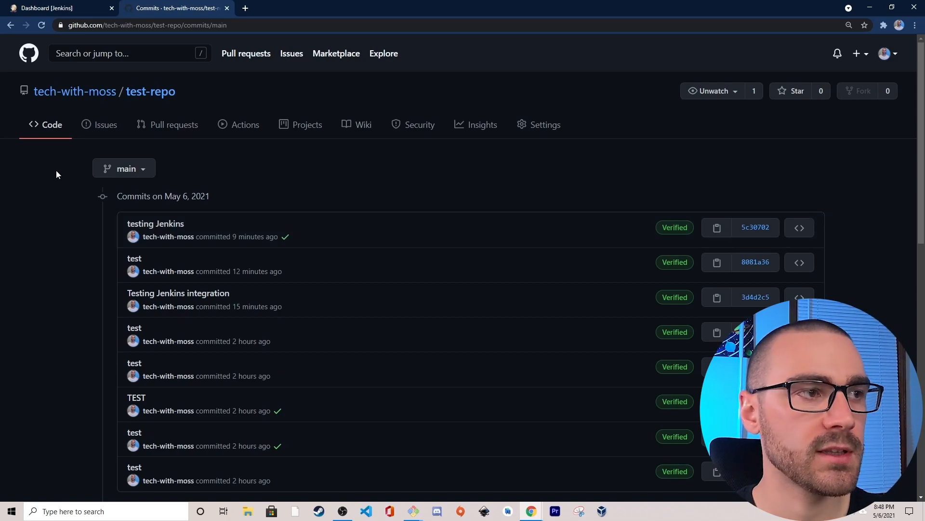
- Switch to Jenkins and open the configuration of test-job
{"action": "left_click", "coordinate": [83, 7]}
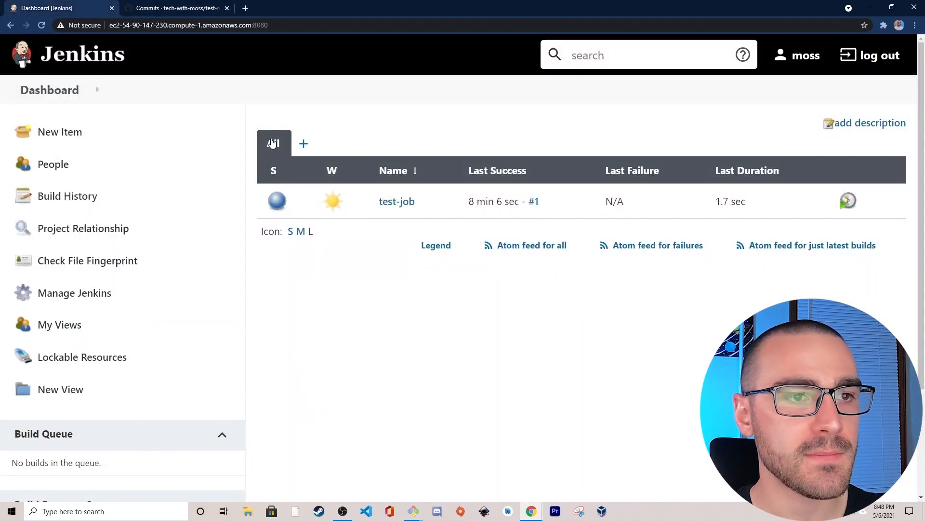
{"action": "left_click", "coordinate": [411, 202]}
{"action": "left_click", "coordinate": [62, 292]}
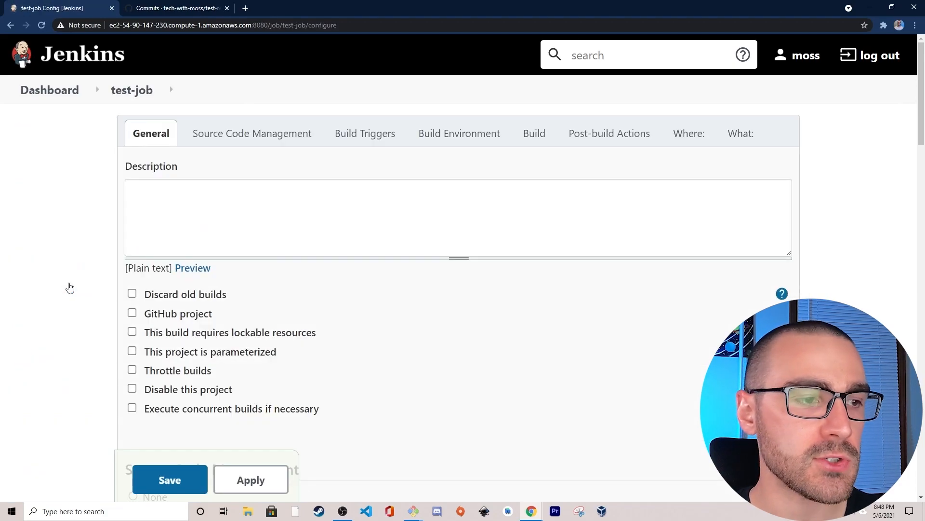
- Clear the branch specifier under Branches to build so that any branch is built, and save the job
{"action": "scroll", "coordinate": [77, 285], "scroll_direction": "down", "scroll_amount": 7}
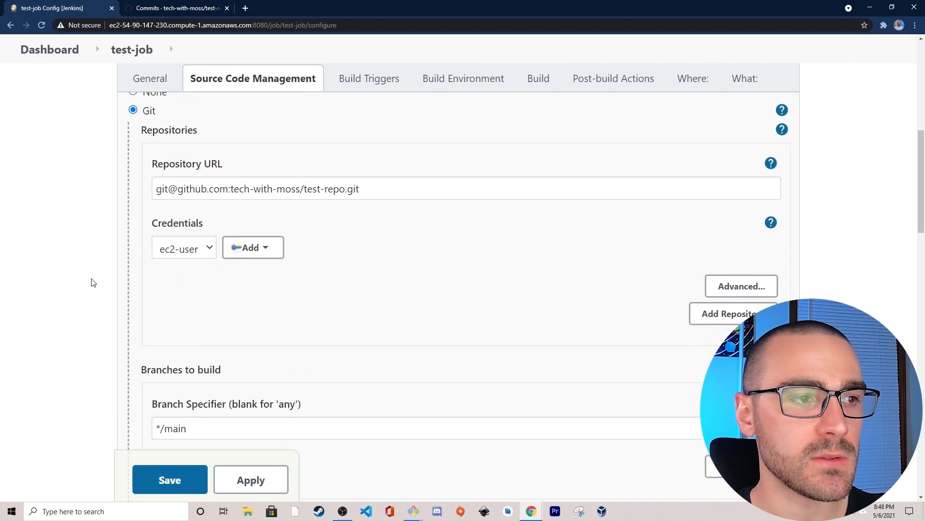
{"action": "scroll", "coordinate": [93, 283], "scroll_direction": "down", "scroll_amount": 3}
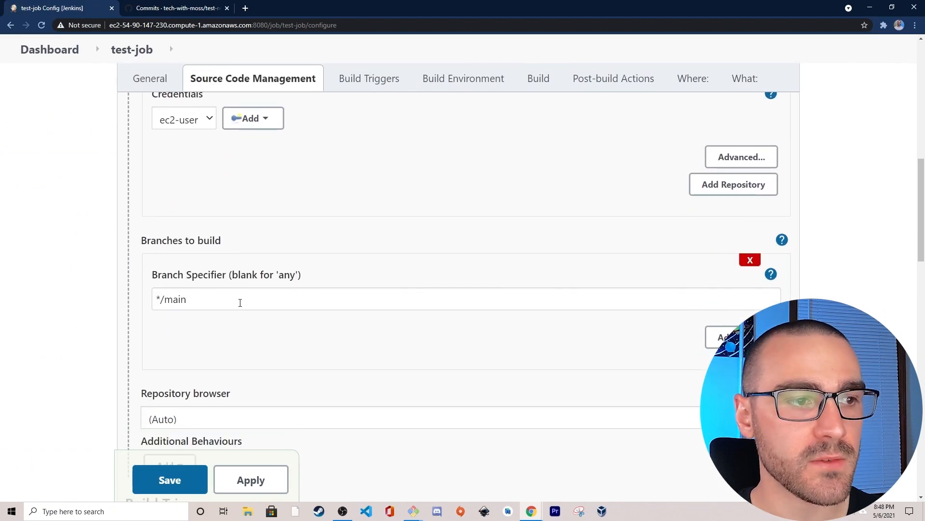
{"action": "left_click_drag", "start_coordinate": [240, 302], "coordinate": [132, 293]}
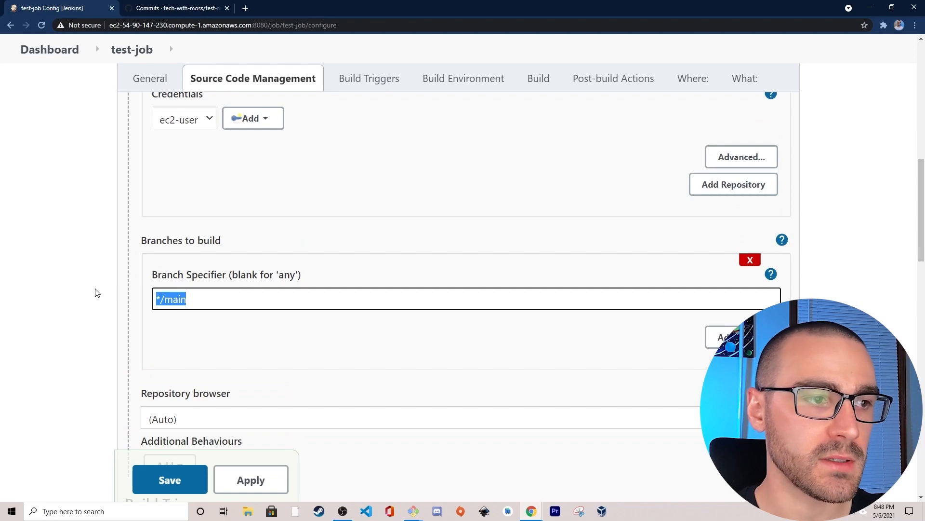
{"action": "key", "text": "BackSpace"}
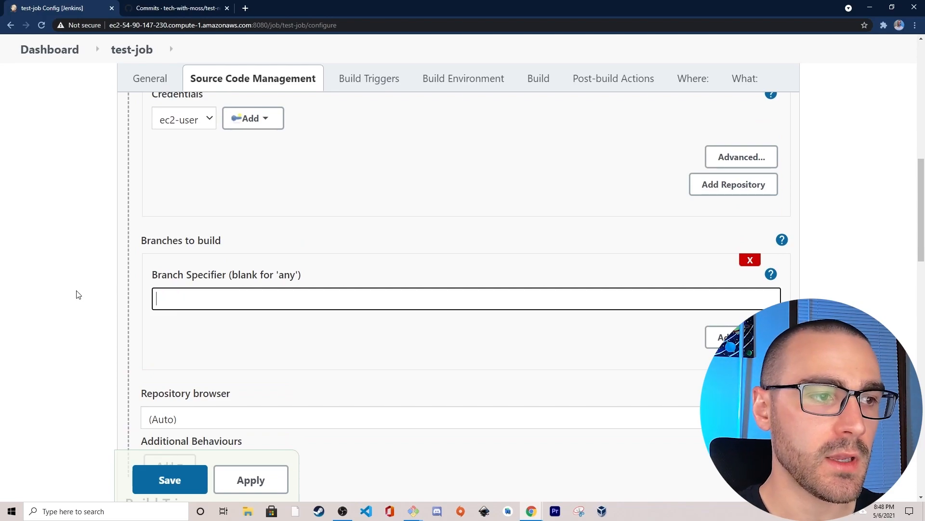
{"action": "left_click", "coordinate": [188, 298]}
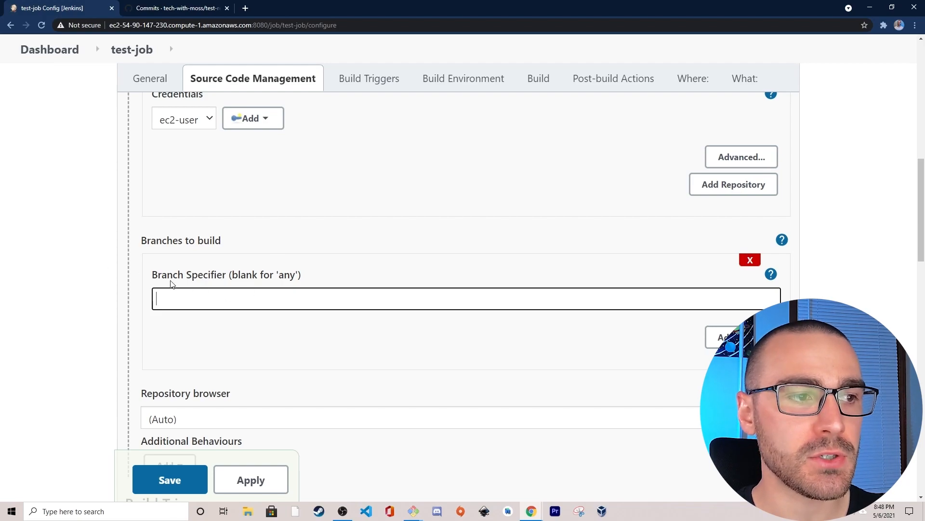
{"action": "left_click", "coordinate": [107, 306]}
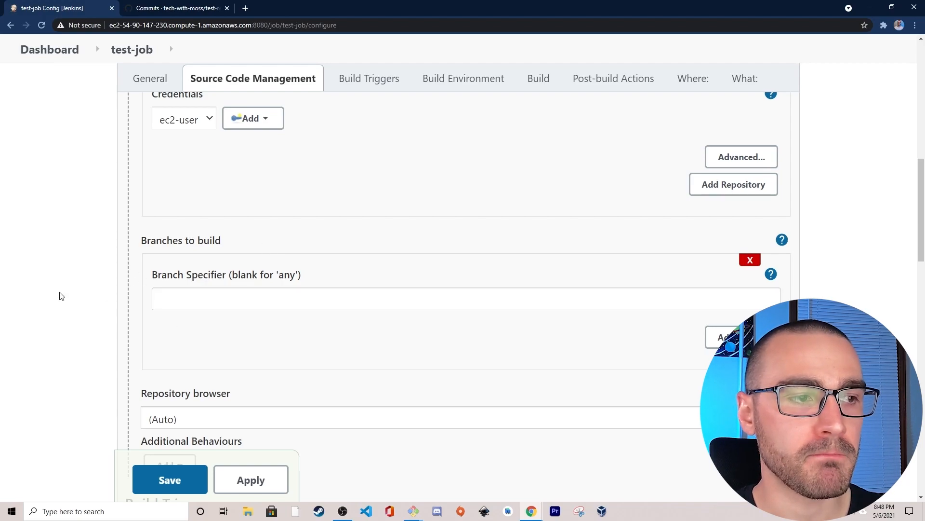
{"action": "left_click", "coordinate": [168, 482]}
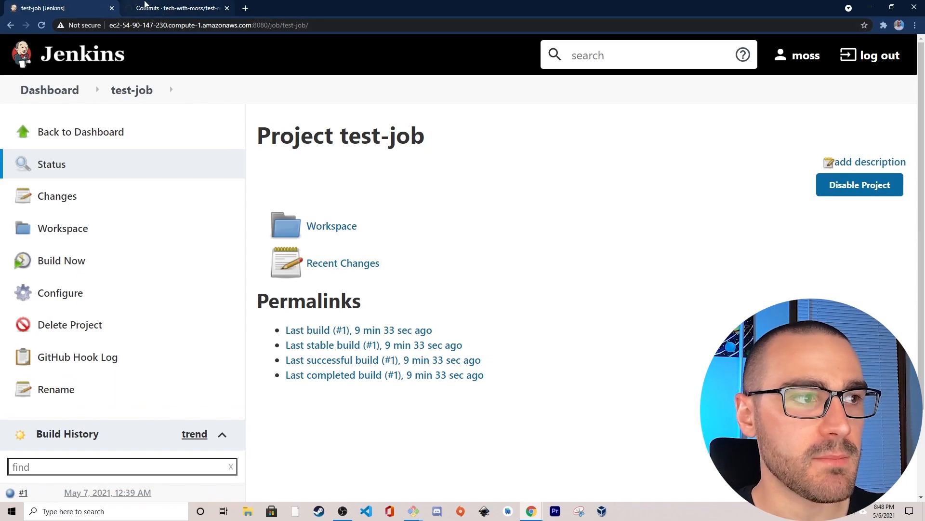
- Switch to GitHub and create the branch jenkins-test-branch from main in test-repo
{"action": "left_click", "coordinate": [151, 9]}
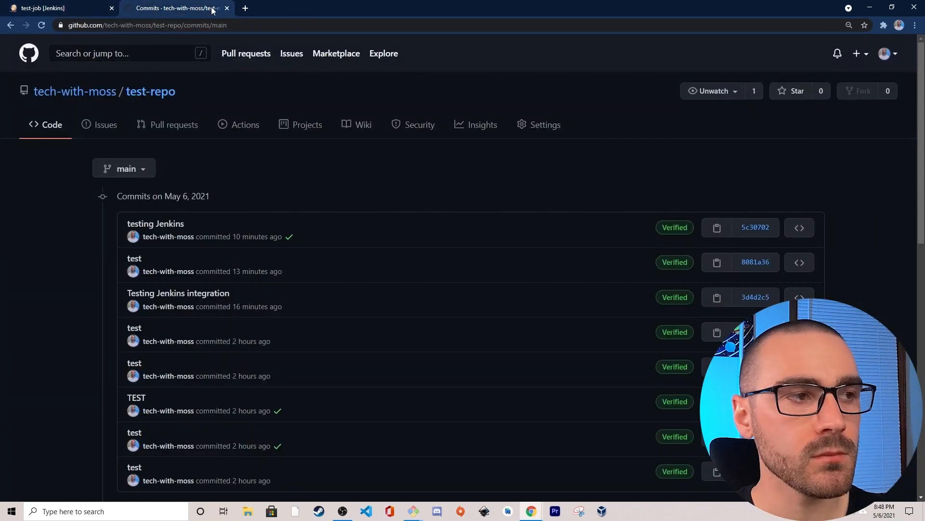
{"action": "left_click", "coordinate": [47, 127]}
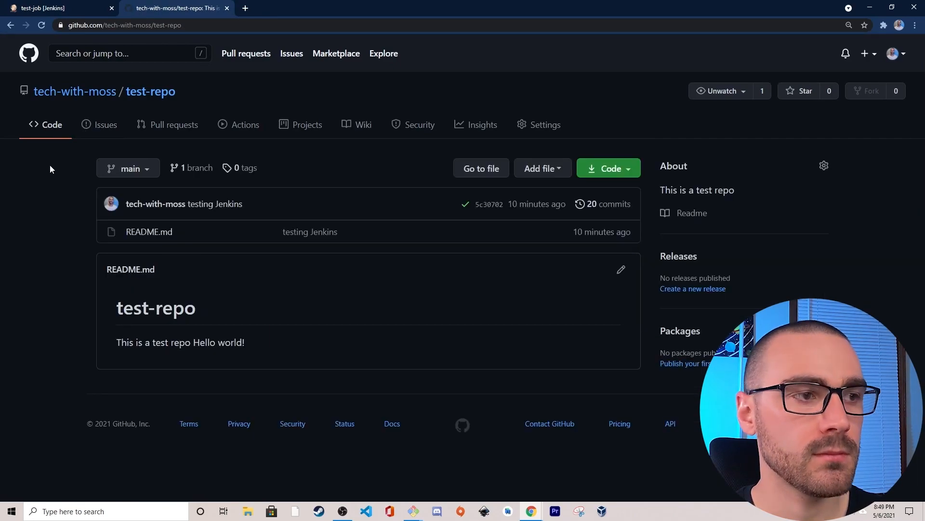
{"action": "left_click", "coordinate": [140, 168]}
{"action": "type", "text": "jenk"}
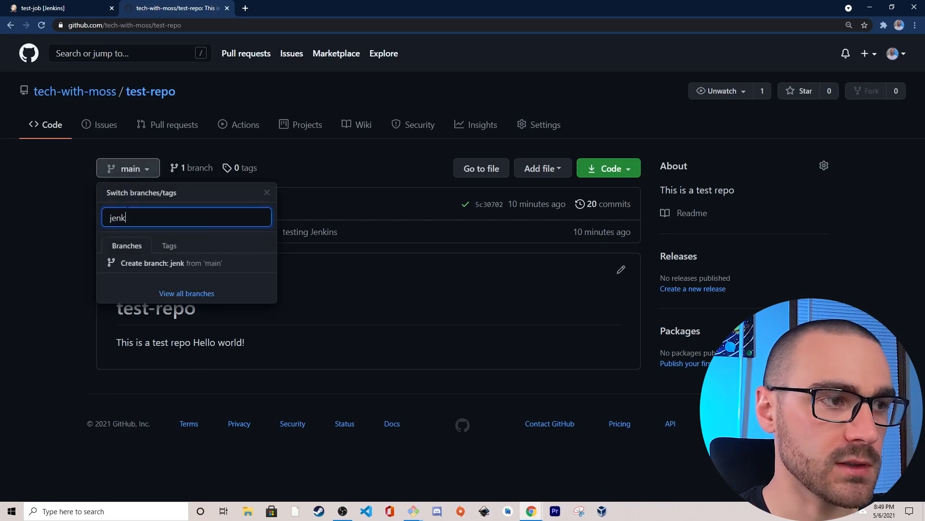
{"action": "type", "text": "ins-"}
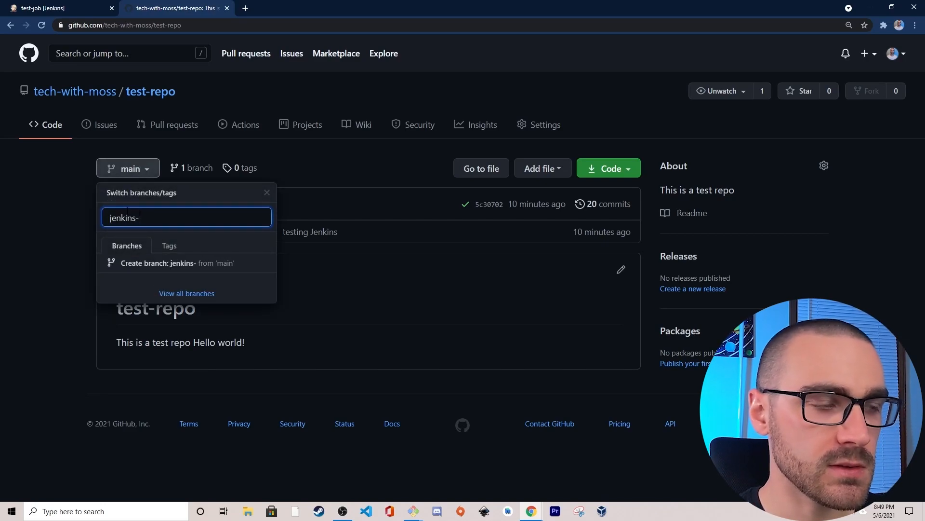
{"action": "type", "text": "test-branch"}
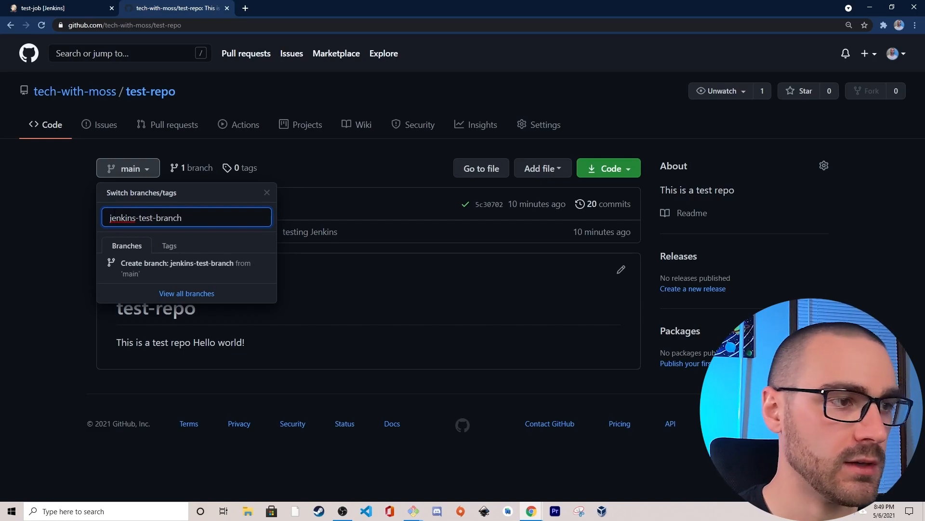
{"action": "left_click", "coordinate": [153, 266]}
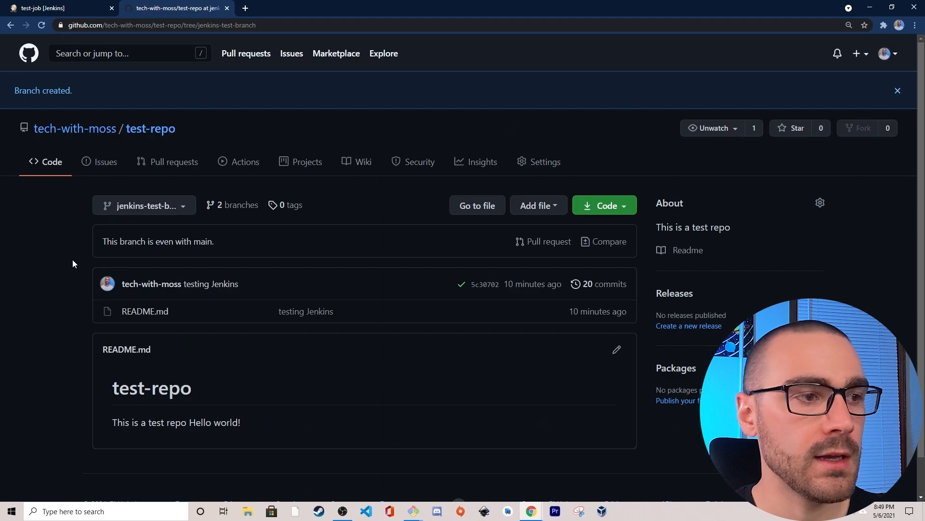
- Edit README.md on jenkins-test-branch, adding another "Hello world!" line below the existing one
{"action": "left_click", "coordinate": [617, 349]}
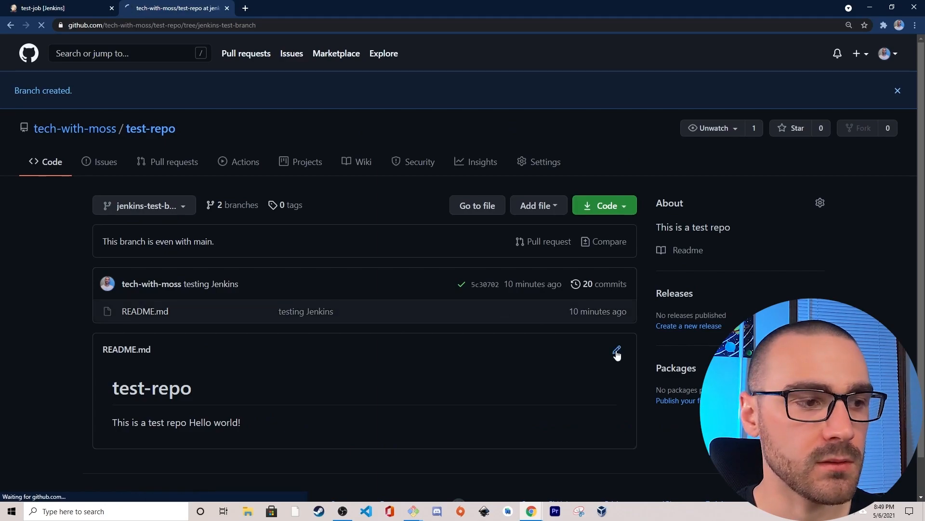
{"action": "left_click", "coordinate": [173, 249]}
{"action": "key", "text": "Return"}
{"action": "type", "text": "Hello world!"}
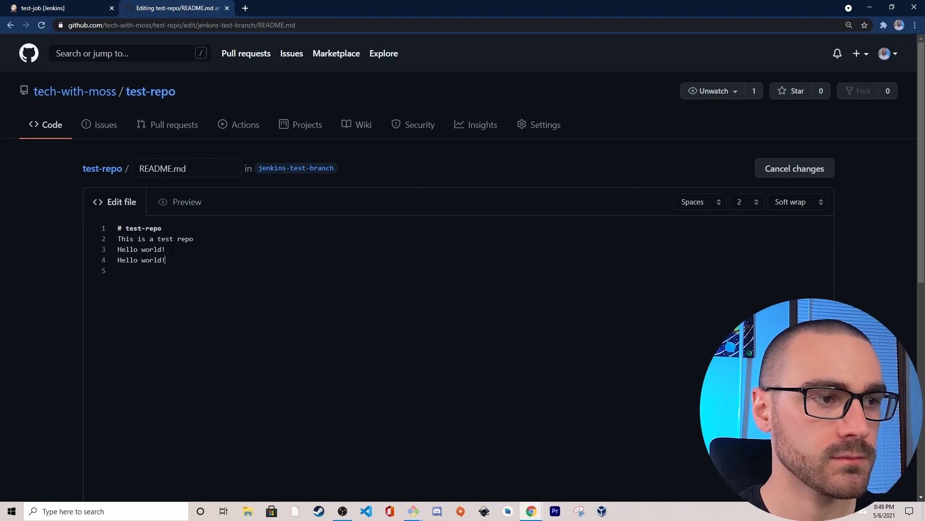
- Commit the README.md change directly to jenkins-test-branch with the message "test jenkins"
{"action": "scroll", "coordinate": [172, 249], "scroll_direction": "down", "scroll_amount": 10}
{"action": "left_click", "coordinate": [240, 381]}
{"action": "type", "text": "tes"}
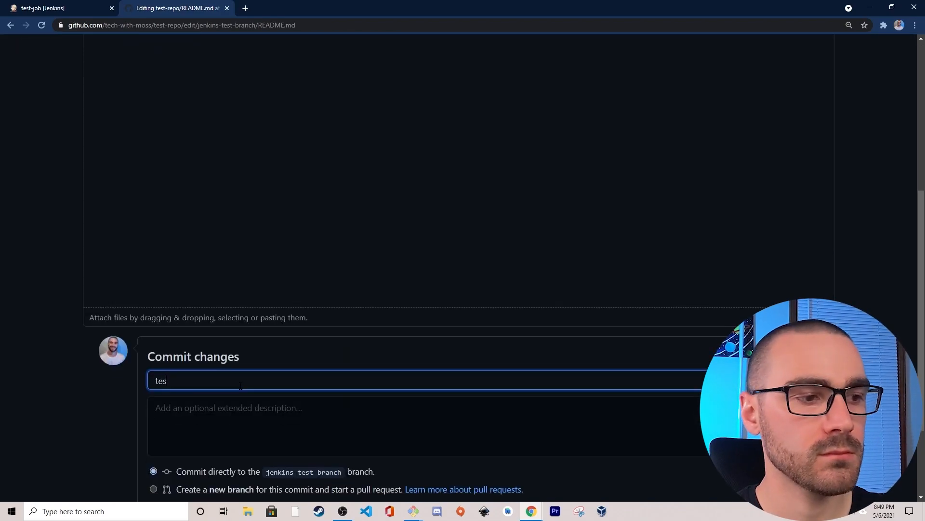
{"action": "type", "text": "t jenkins"}
{"action": "scroll", "coordinate": [184, 376], "scroll_direction": "down", "scroll_amount": 3}
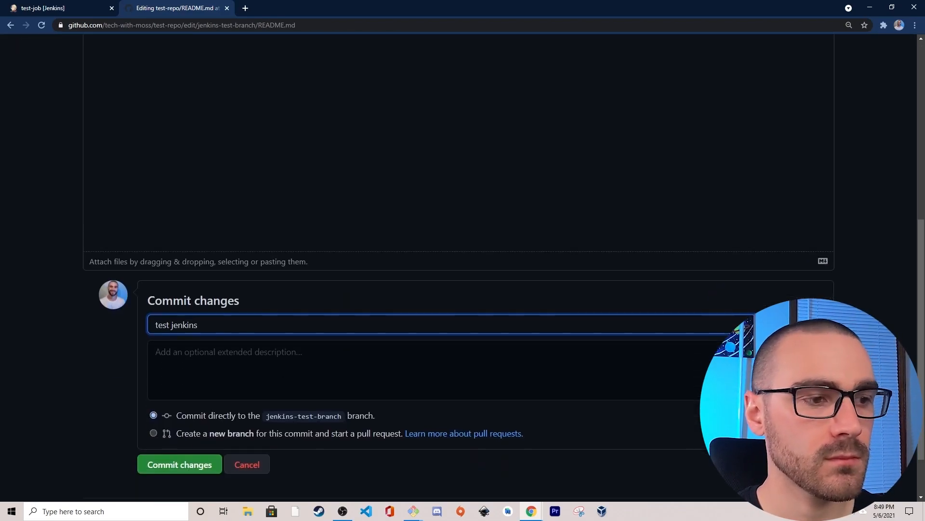
{"action": "left_click", "coordinate": [174, 402]}
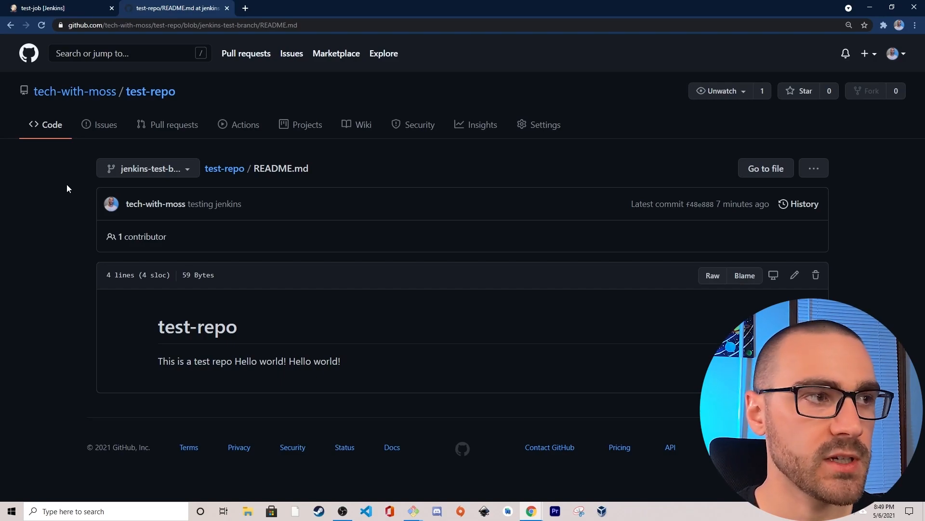
- Create a pull request titled "test jenkins" to merge jenkins-test-branch into main
{"action": "left_click", "coordinate": [51, 130]}
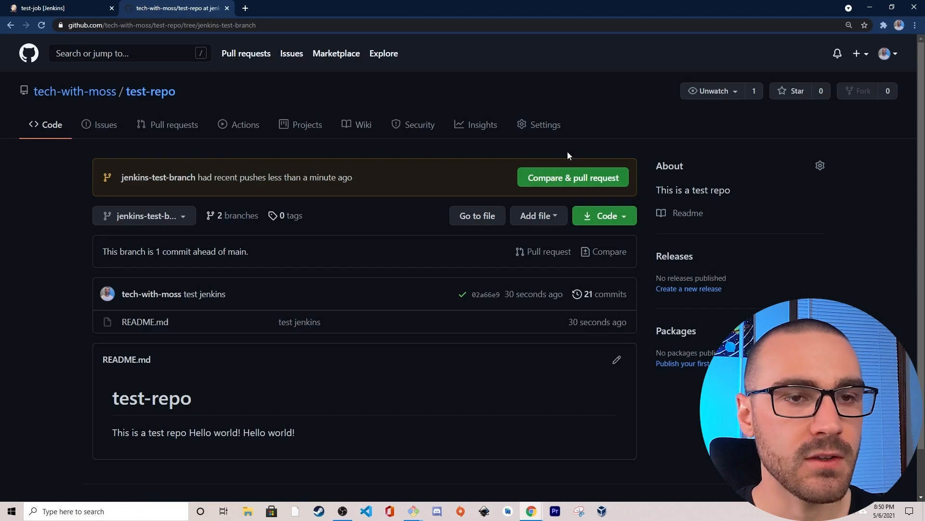
{"action": "left_click", "coordinate": [598, 179]}
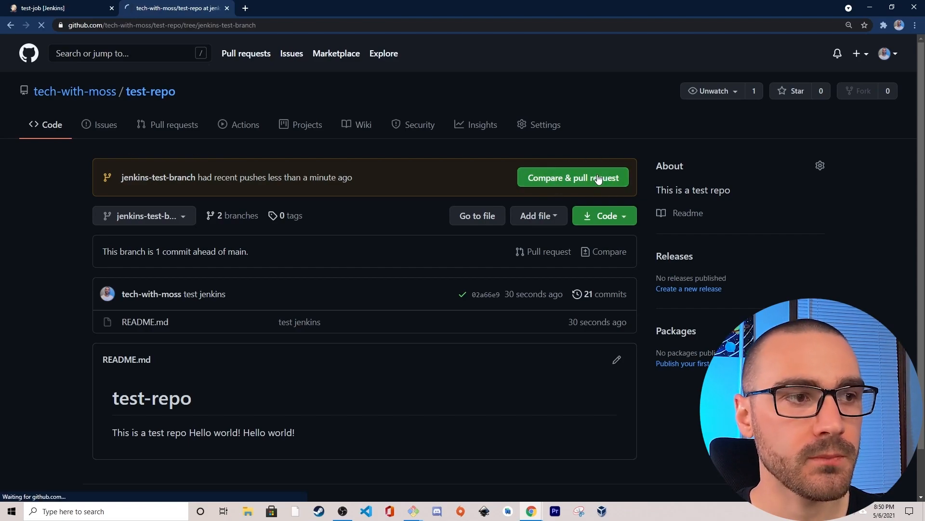
{"action": "scroll", "coordinate": [583, 144], "scroll_direction": "down", "scroll_amount": 2}
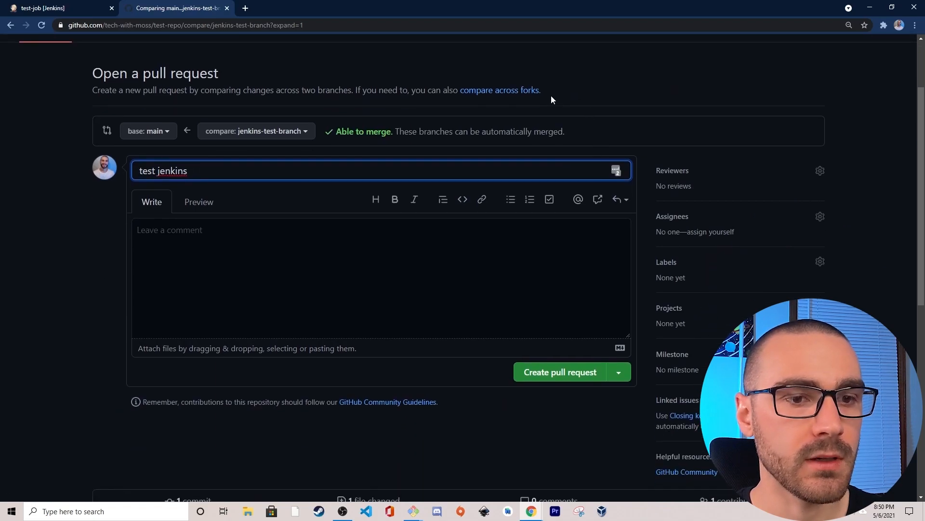
{"action": "left_click", "coordinate": [553, 373]}
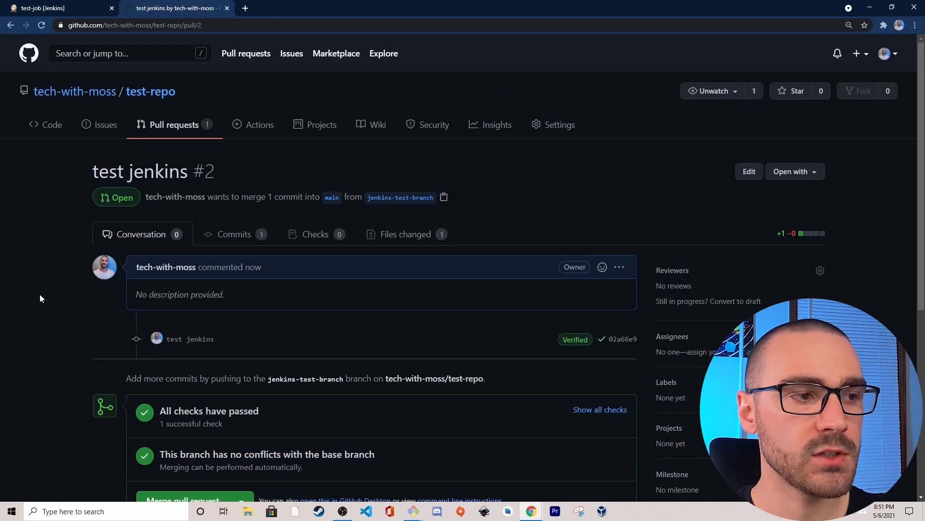
- Expand the pull request's list of checks and examine the test-job build status
{"action": "scroll", "coordinate": [56, 298], "scroll_direction": "down", "scroll_amount": 2}
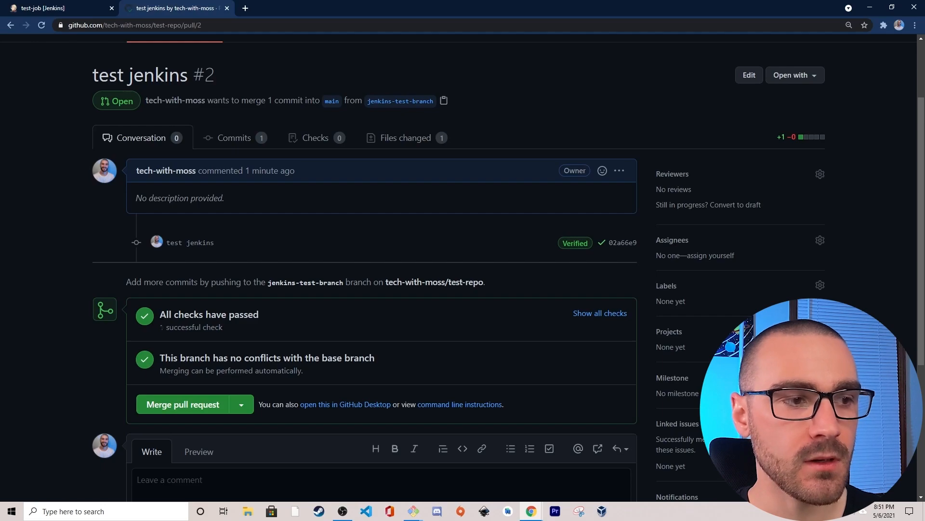
{"action": "left_click", "coordinate": [610, 316]}
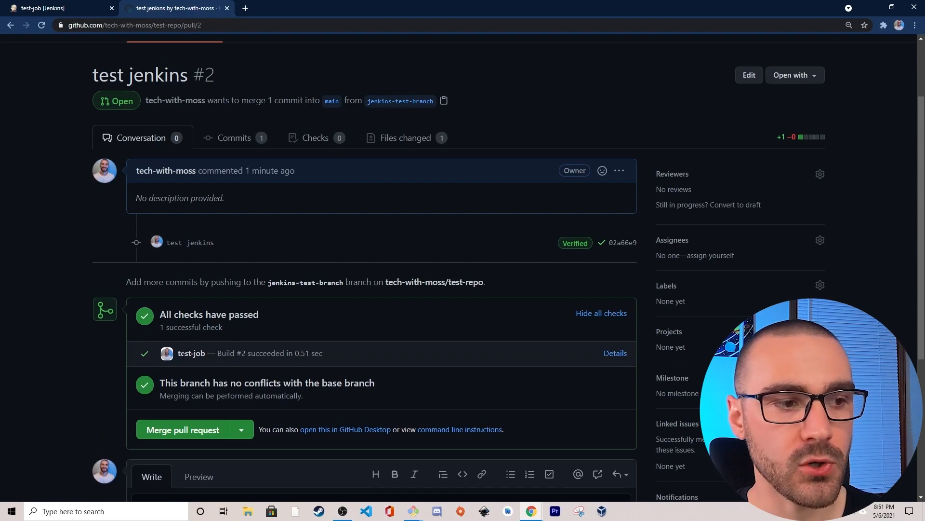
{"action": "left_click_drag", "start_coordinate": [178, 354], "coordinate": [316, 354]}
{"action": "left_click", "coordinate": [221, 355]}
{"action": "left_click", "coordinate": [316, 354]}
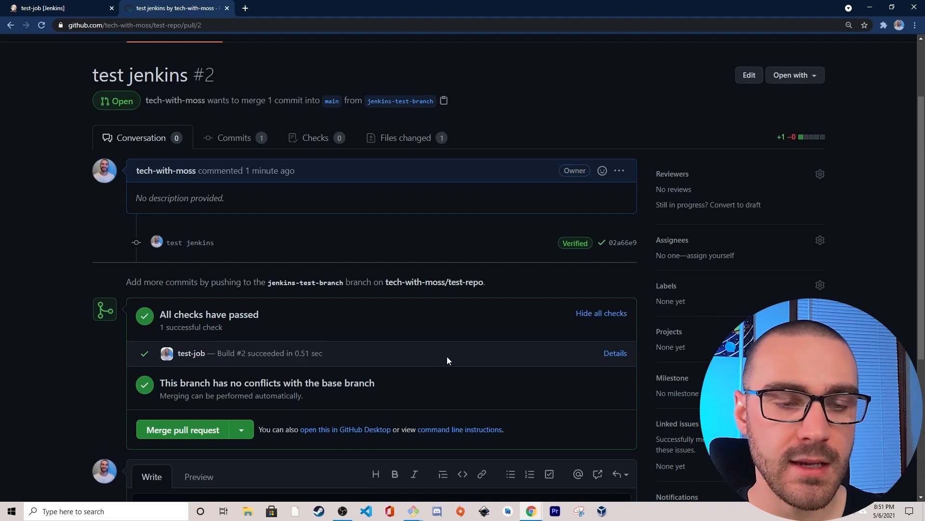
- Open the test-job check's details in a new browser tab, view the Jenkins build page, and close that tab
{"action": "right_click", "coordinate": [613, 357]}
{"action": "left_click", "coordinate": [629, 360]}
{"action": "left_click", "coordinate": [274, 7]}
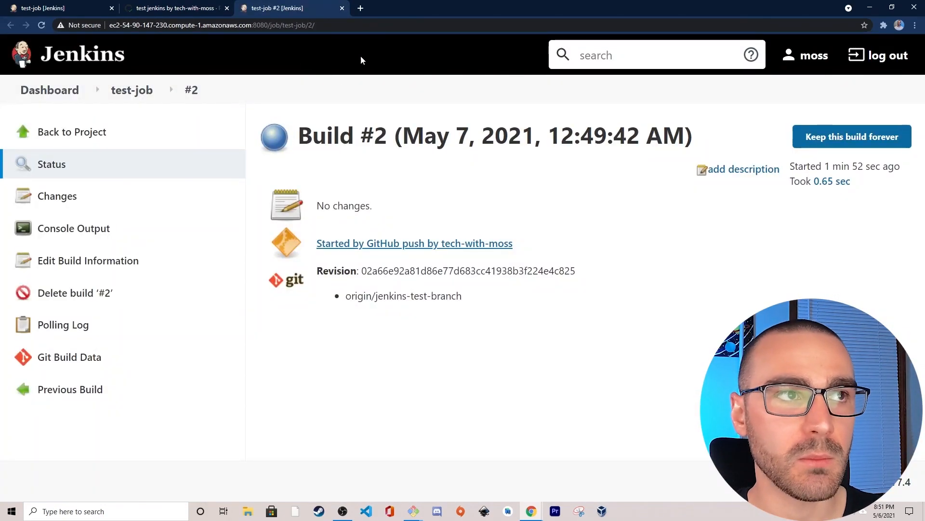
{"action": "left_click", "coordinate": [342, 8]}
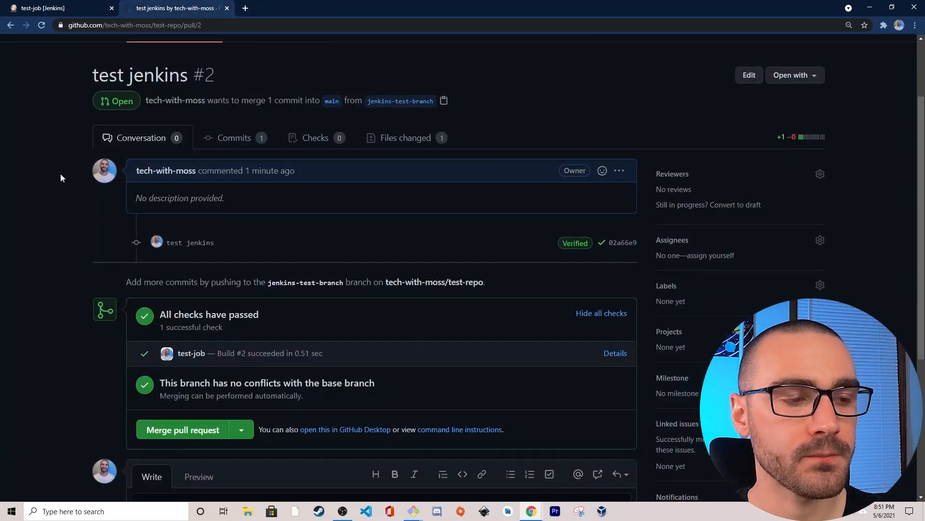